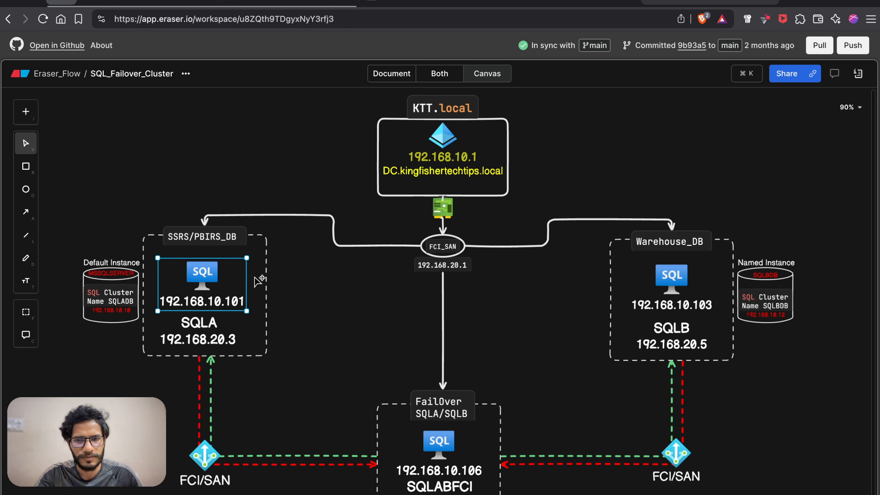
Step: Examine the SQL failover cluster diagram, including the domain controller, the SQLA and SQLB nodes and the shared failover node
left_click(258, 280)
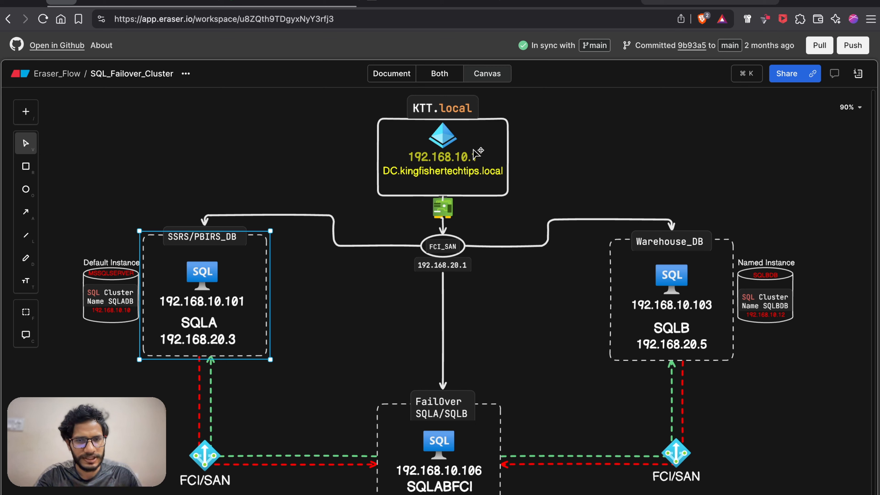
left_click(441, 183)
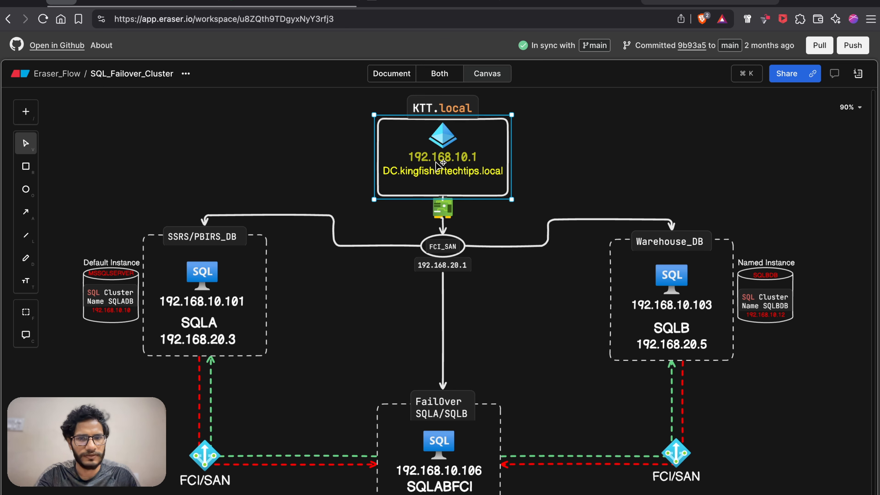
left_click(181, 290)
scroll(305, 281, "down", 1)
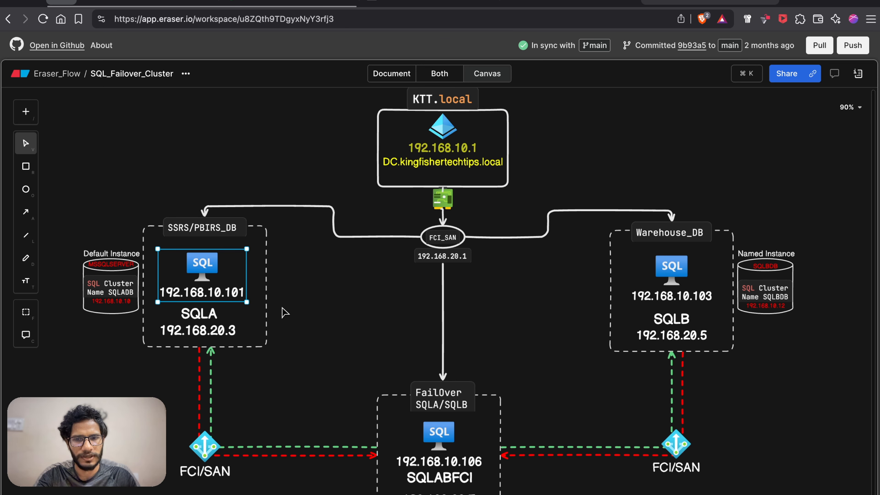
left_click(266, 322)
scroll(425, 276, "down", 1)
left_click(549, 283)
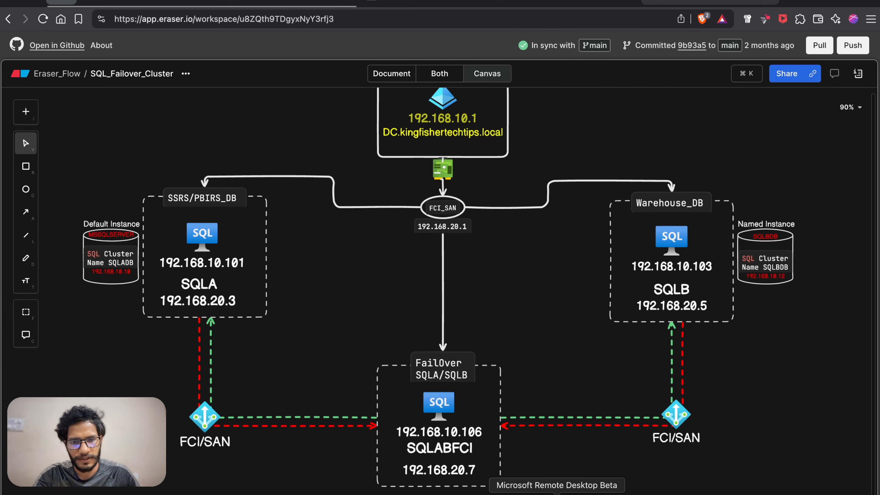
Step: Switch to the Windows host in Microsoft Remote Desktop Beta and skim the "Configure iSCSI Disk/Target (SQLFCI-7)" article down to its end
left_click(531, 490)
double_click(332, 209)
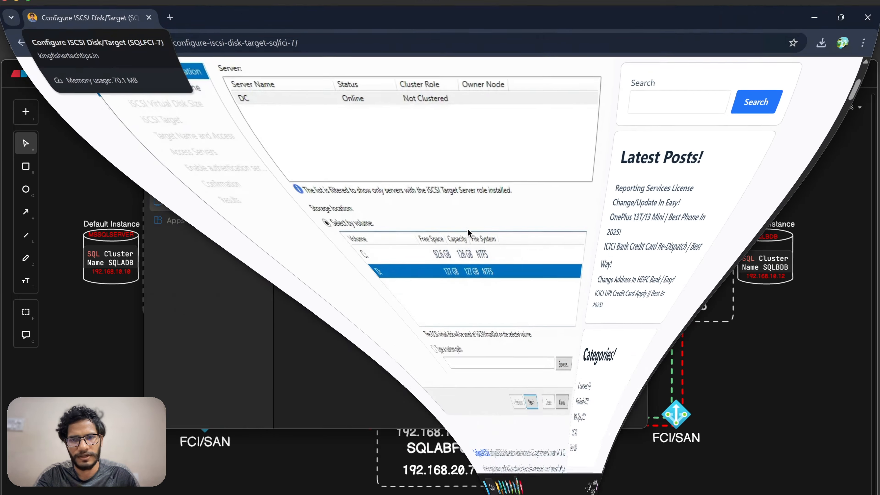
scroll(221, 159, "down", 3)
scroll(281, 156, "up", 10)
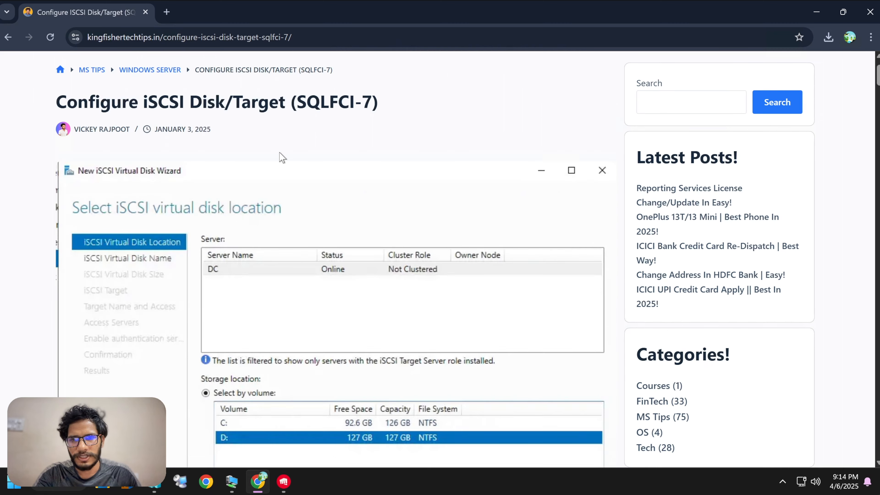
double_click(163, 156)
left_click(422, 156)
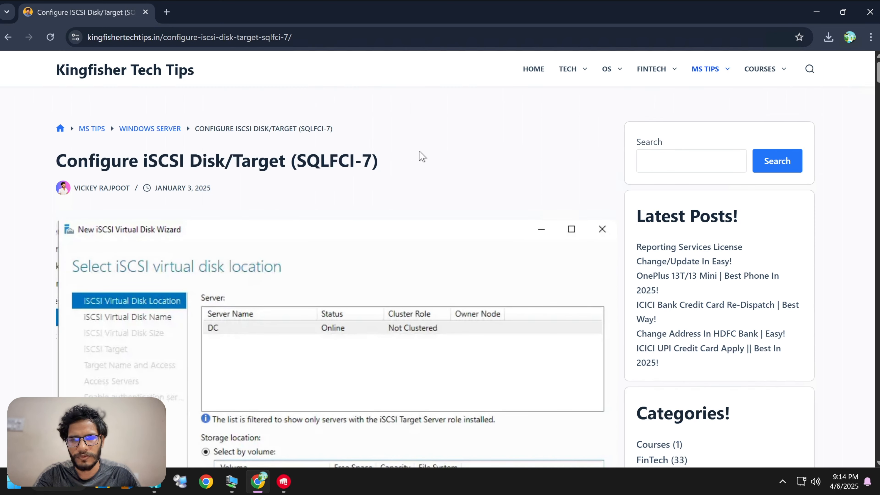
scroll(421, 159, "down", 15)
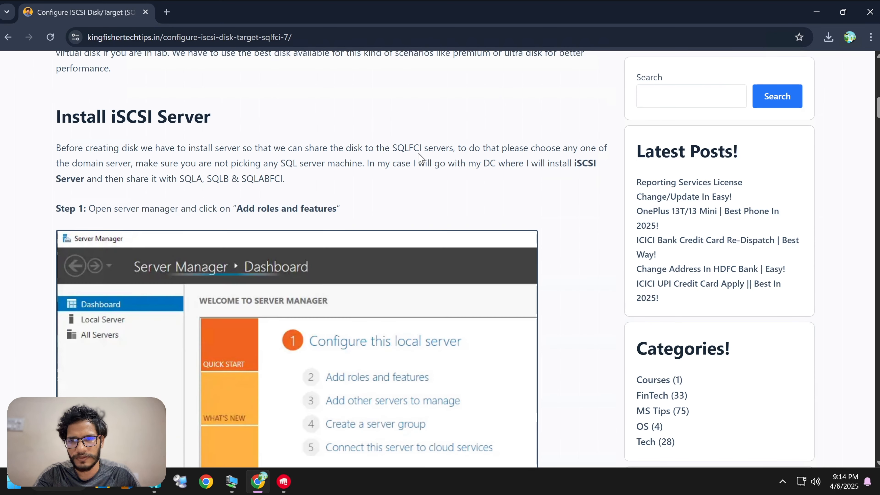
scroll(421, 159, "up", 10)
scroll(305, 224, "up", 7)
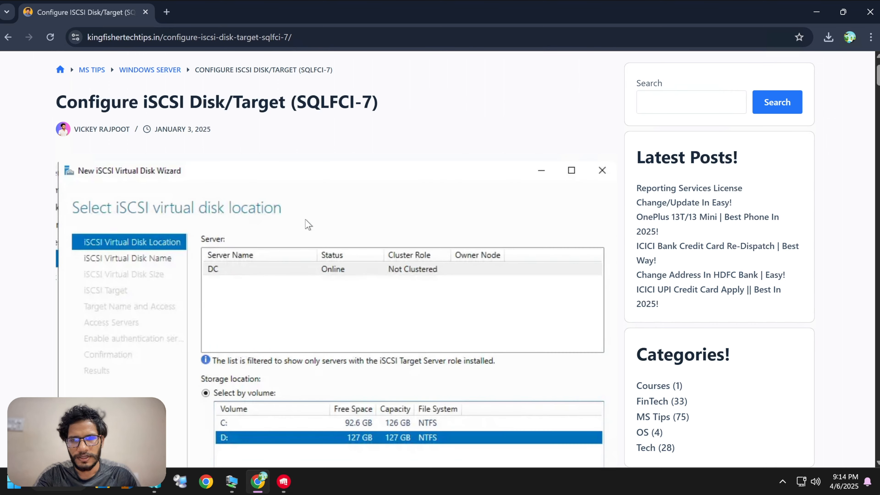
scroll(358, 176, "down", 10)
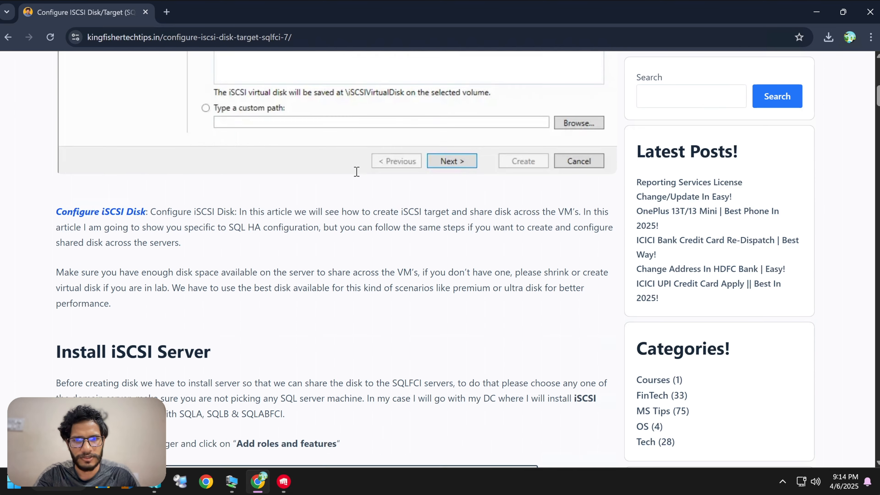
scroll(359, 176, "down", 10)
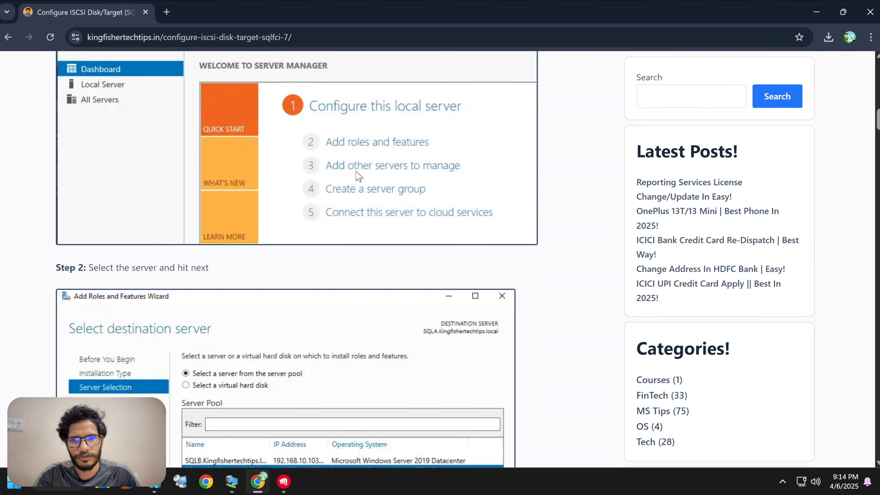
scroll(359, 176, "down", 20)
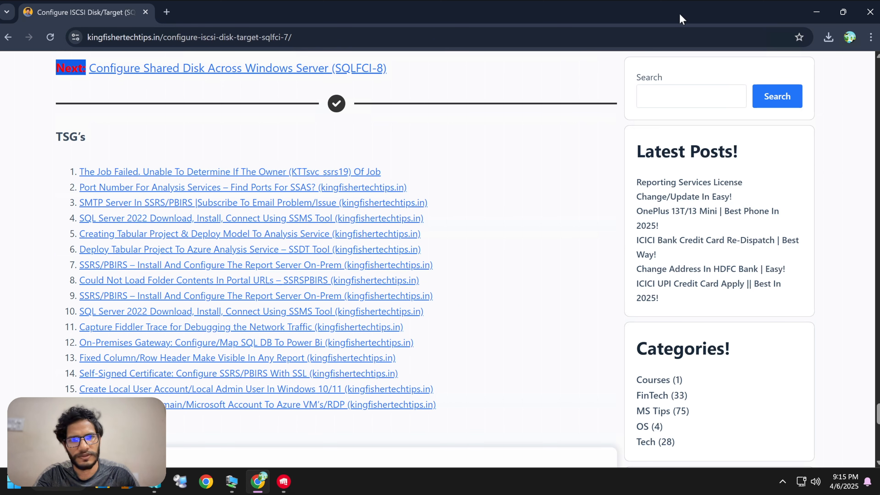
Step: Minimize the browser, refresh the SQLABFCI virtual machine's desktop and bring Hyper-V Manager to the front
left_click(812, 8)
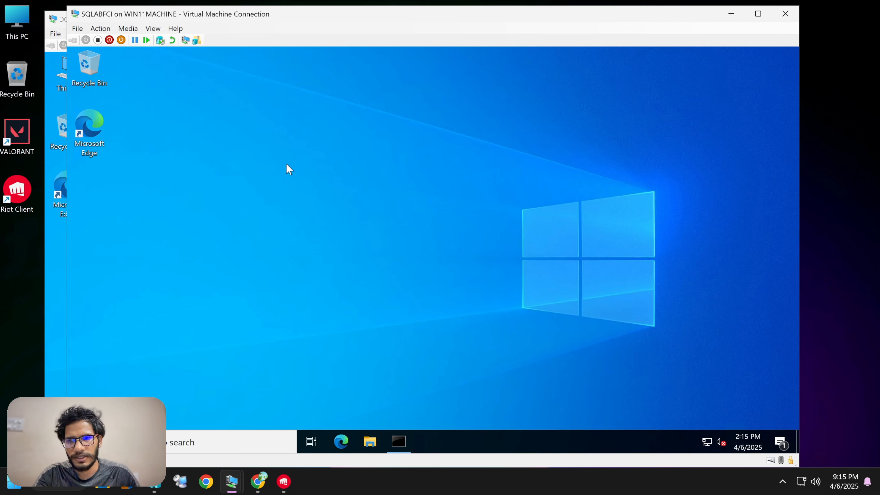
right_click(287, 165)
left_click(312, 199)
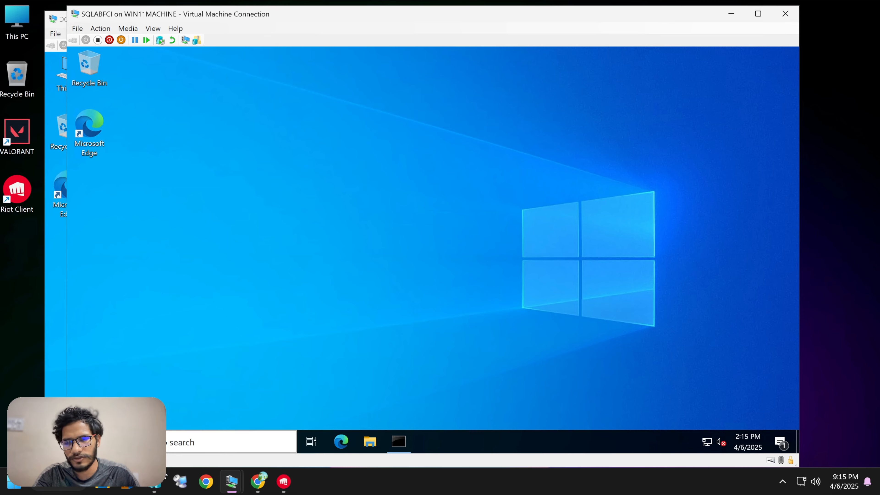
left_click(157, 485)
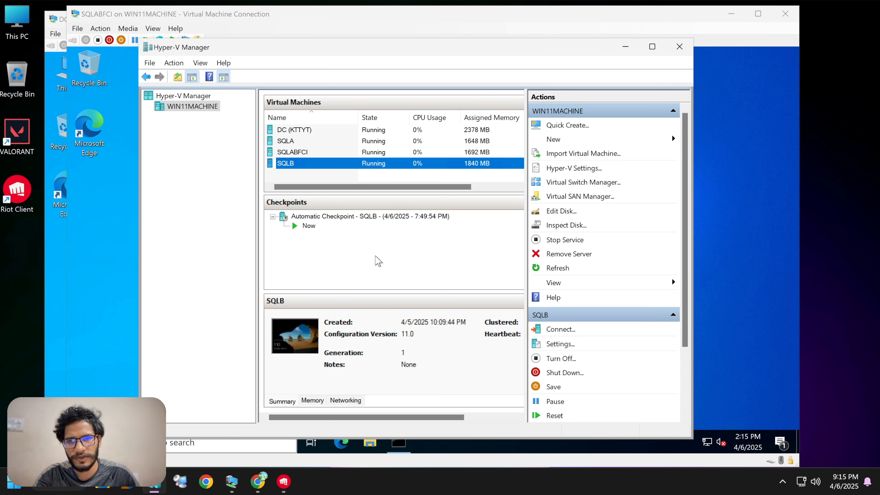
Step: Switch to the DC (KTTYT) virtual machine and check its drives and network locations under This PC
mouse_move(232, 481)
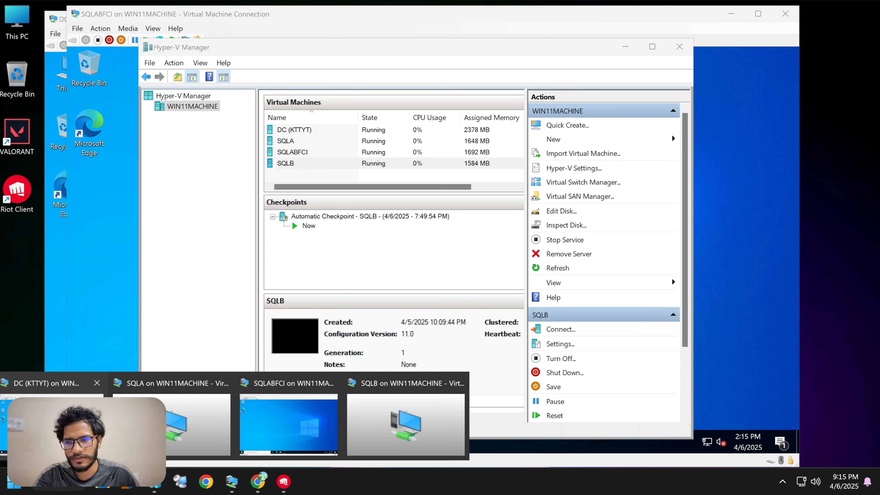
left_click(52, 383)
left_click_drag(664, 20, 667, 31)
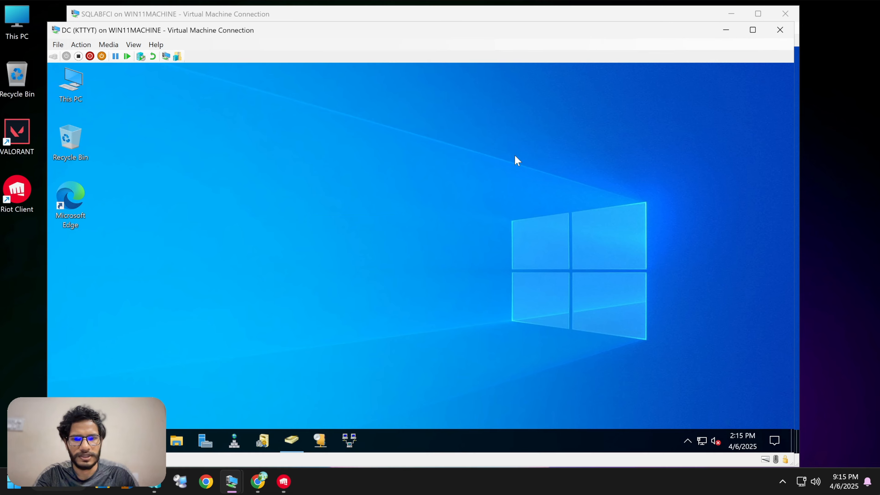
left_click_drag(232, 41, 231, 30)
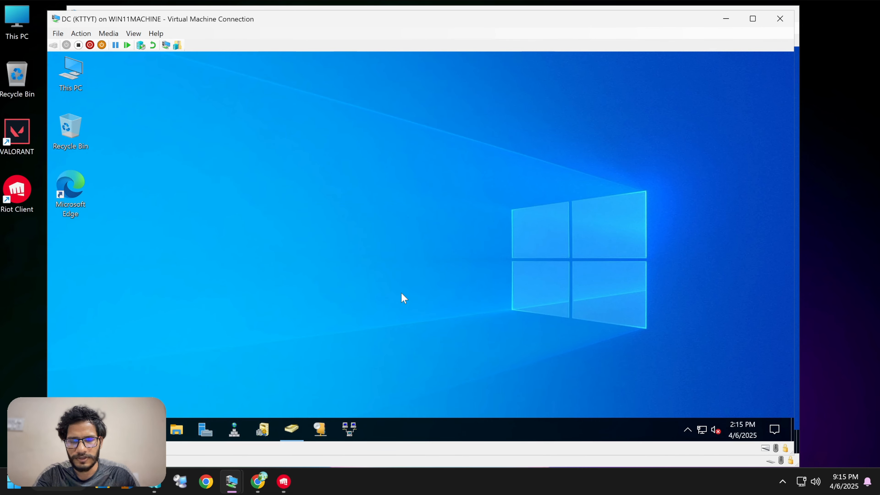
key("super+e")
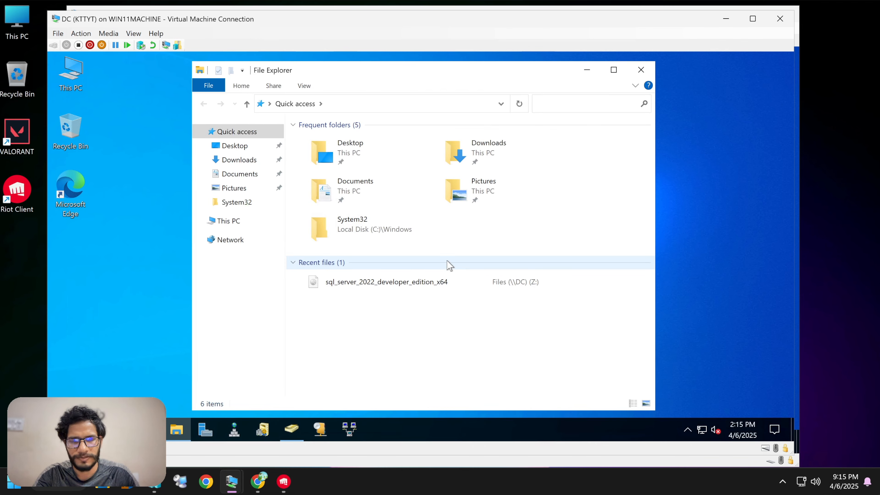
left_click(231, 222)
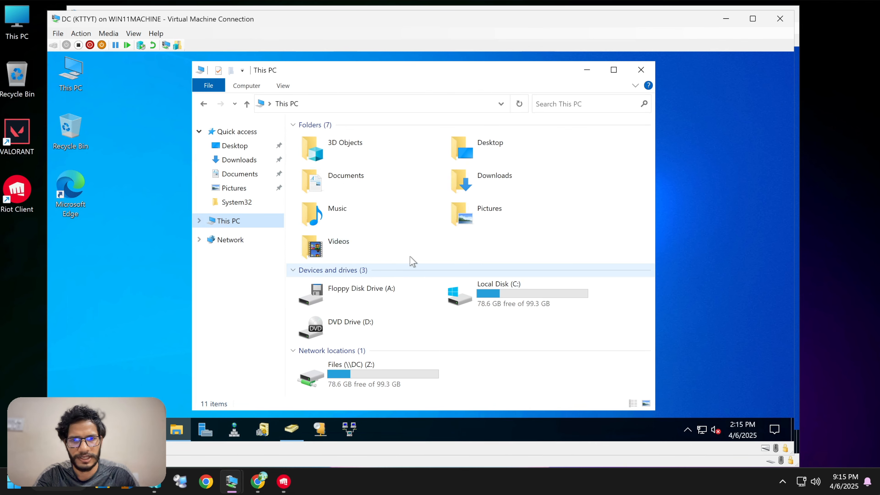
left_click(411, 370)
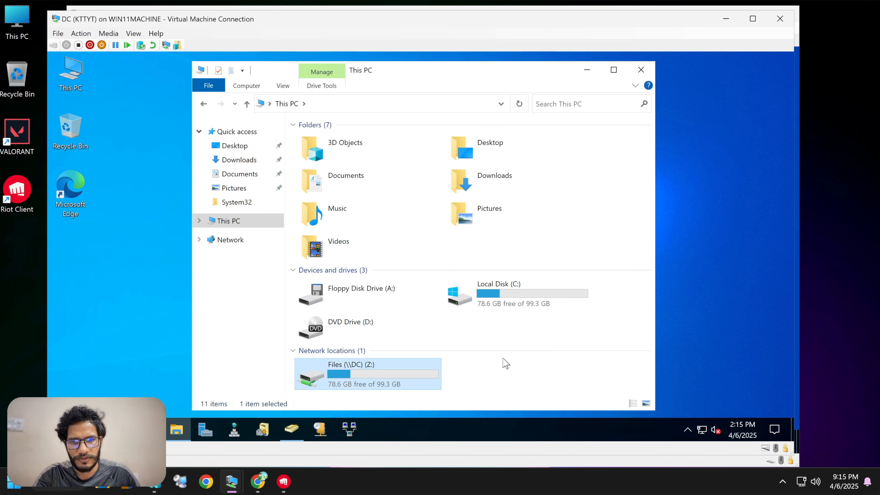
left_click(503, 357)
Step: Minimize the DC and SQLABFCI virtual machine windows, refresh the host desktop and reposition the Hyper-V Manager window
left_click(726, 19)
left_click(732, 14)
left_click_drag(396, 49, 407, 36)
left_click(58, 176)
right_click(58, 176)
left_click(86, 222)
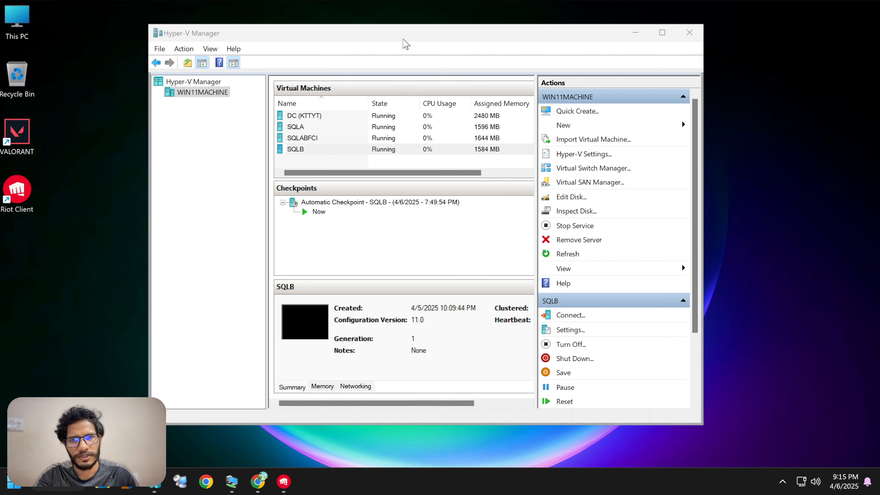
left_click_drag(404, 42, 397, 39)
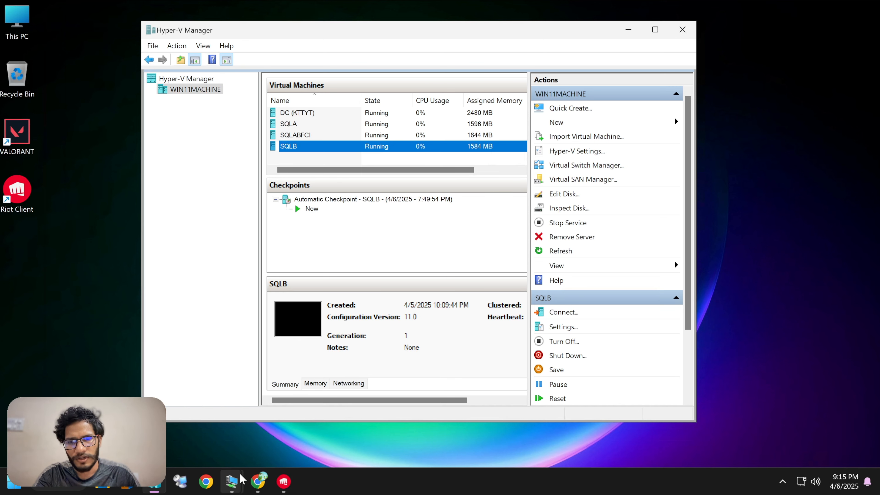
Step: Review the DC virtual machine's This PC drives once more, and minimize its window to return to Hyper-V Manager
left_click(232, 481)
left_click(56, 383)
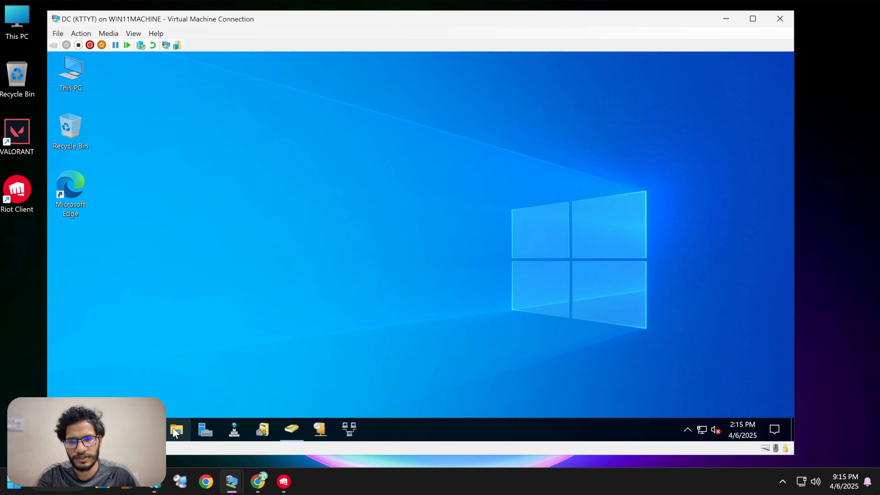
key("super+e")
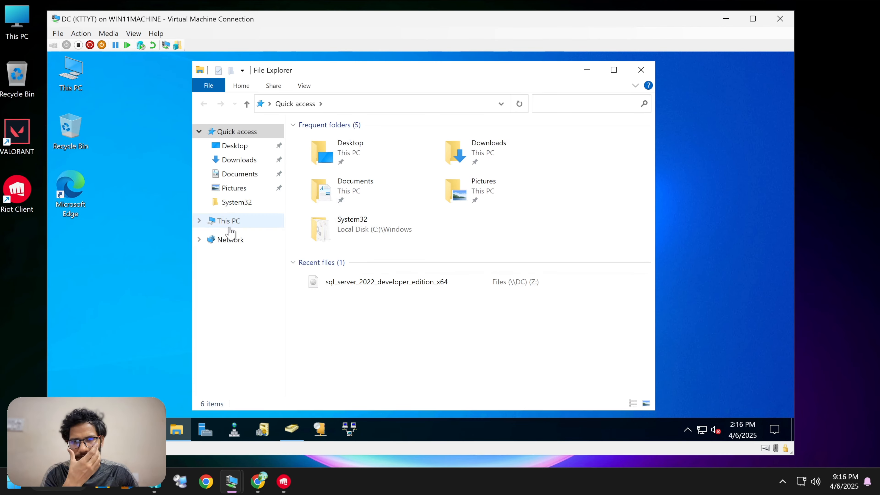
left_click(231, 222)
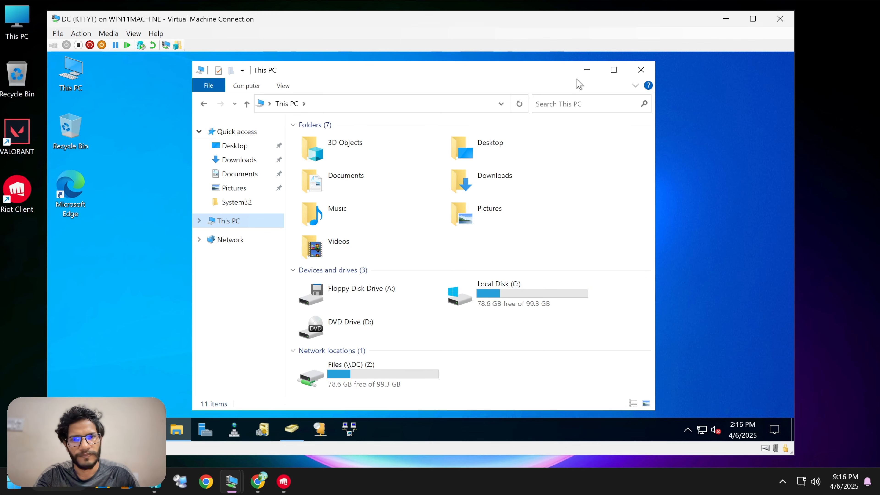
left_click(587, 70)
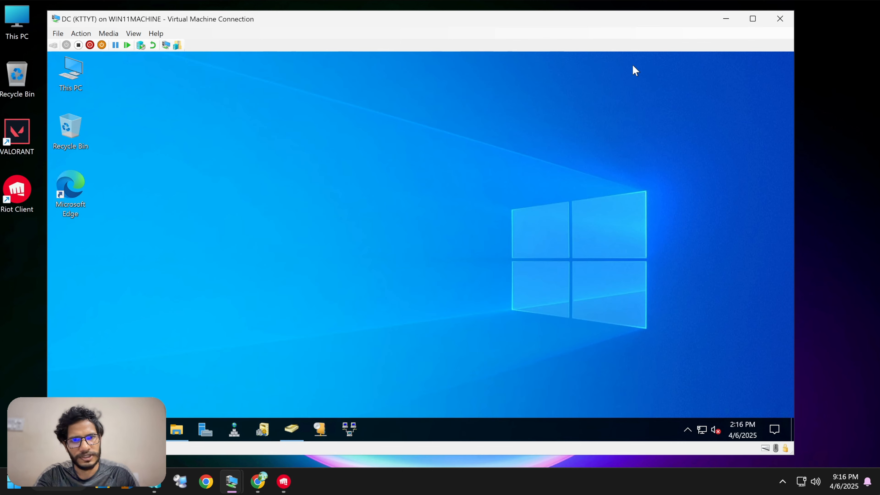
left_click(728, 20)
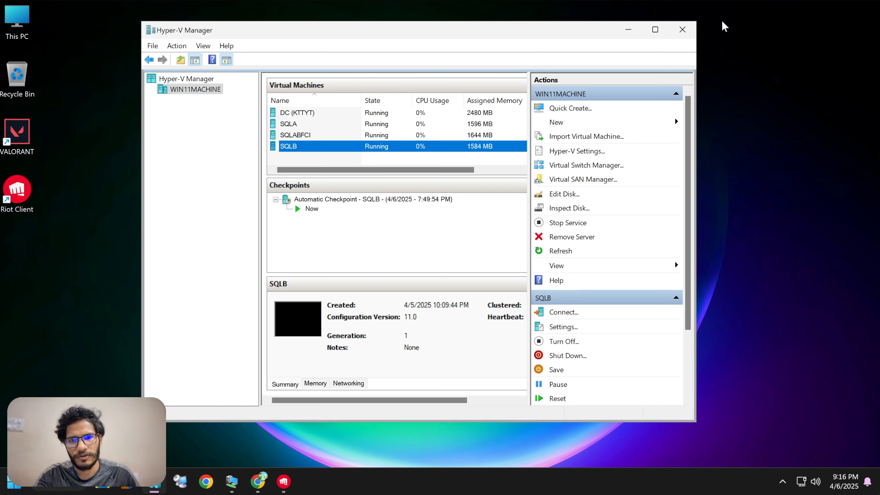
Step: Start a new virtual hard disk on WIN11MACHINE, using the VHDX format and the Fixed size type
right_click(209, 99)
mouse_move(238, 115)
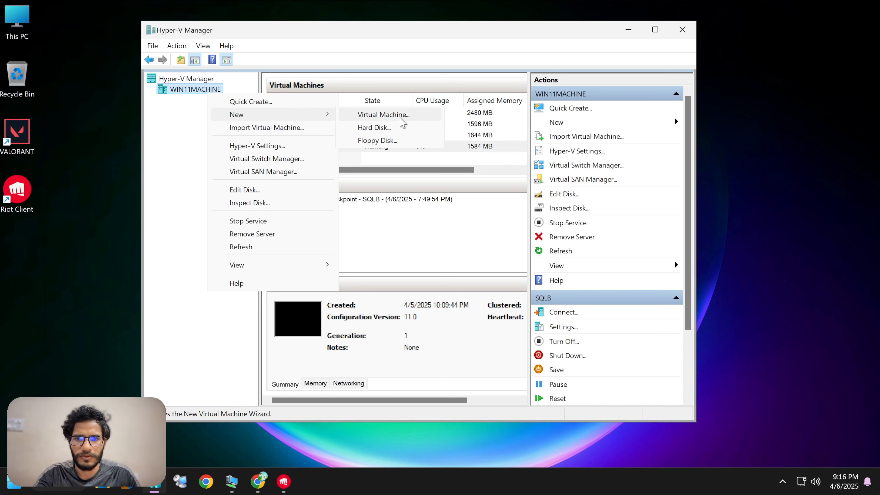
left_click(395, 127)
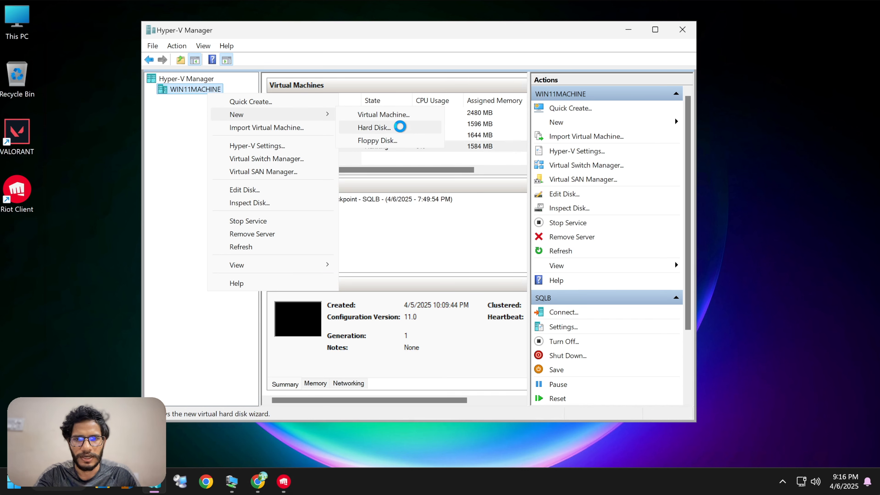
left_click(516, 372)
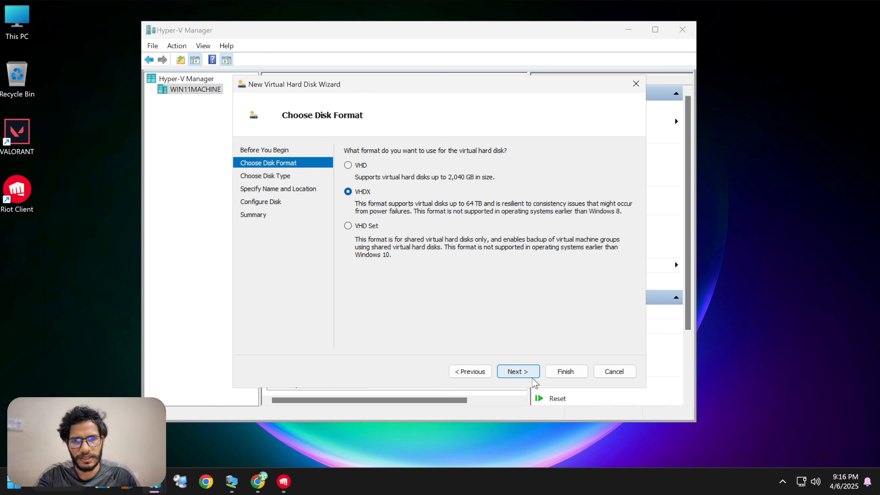
left_click(517, 372)
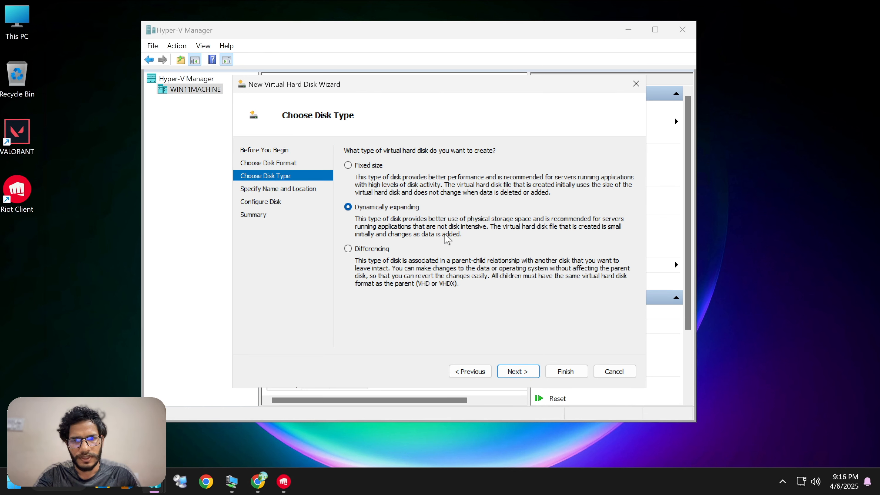
left_click(371, 166)
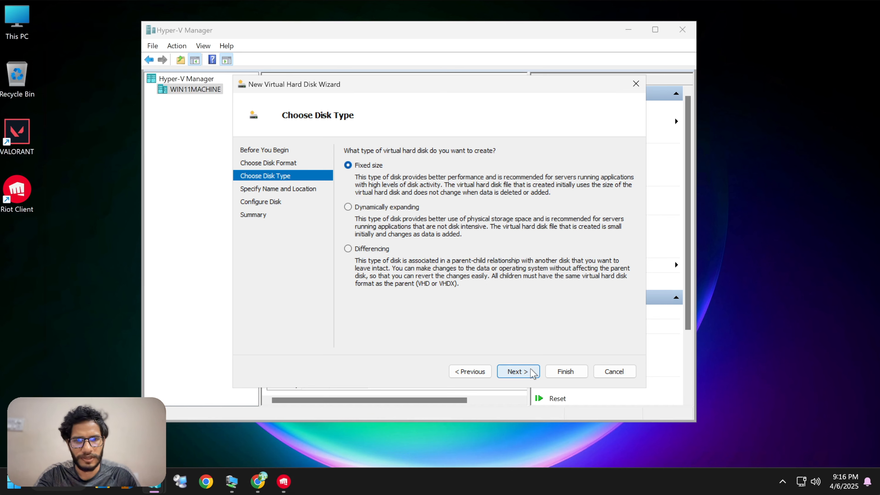
left_click(516, 371)
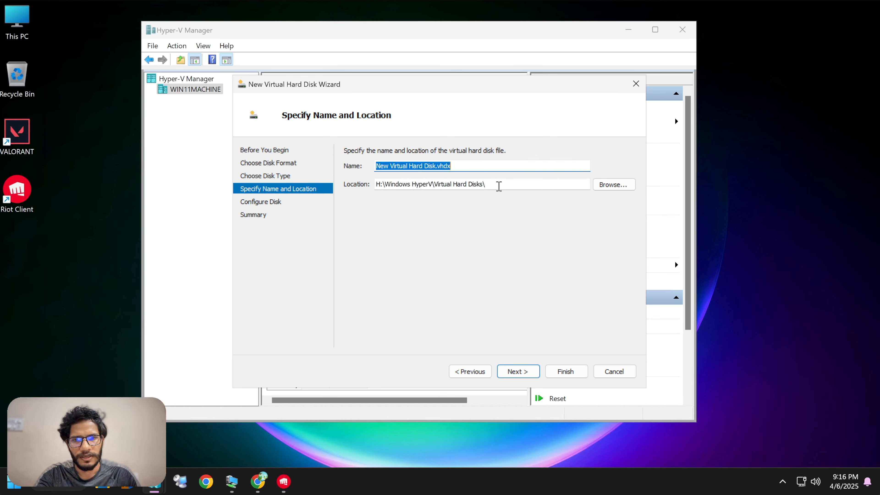
Step: Name the new virtual hard disk SQL_FCI_HDD.vhdx, keep the H:\Windows HyperV\Virtual Hard Disks\ location, and continue to the disk configuration
left_click(437, 167)
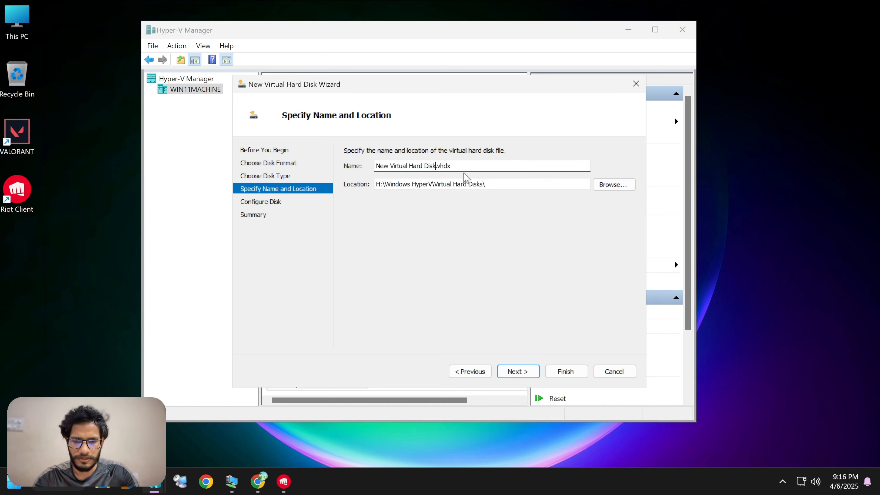
key("ctrl+a")
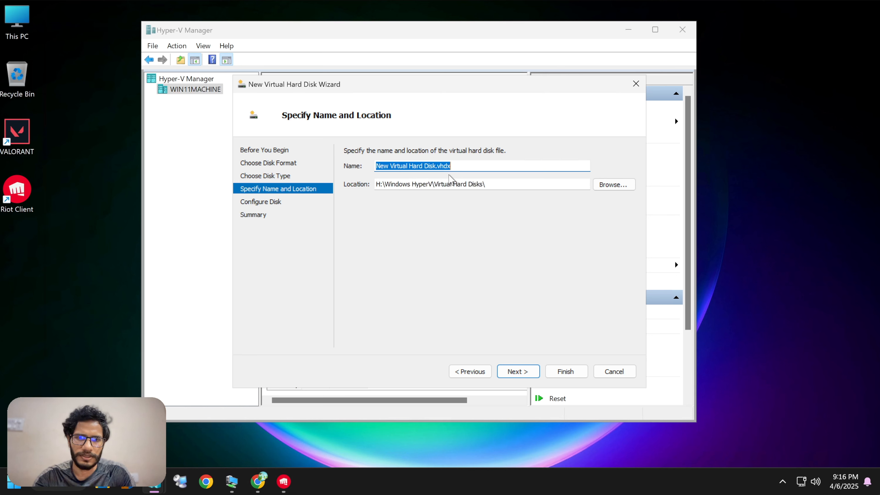
left_click(439, 168)
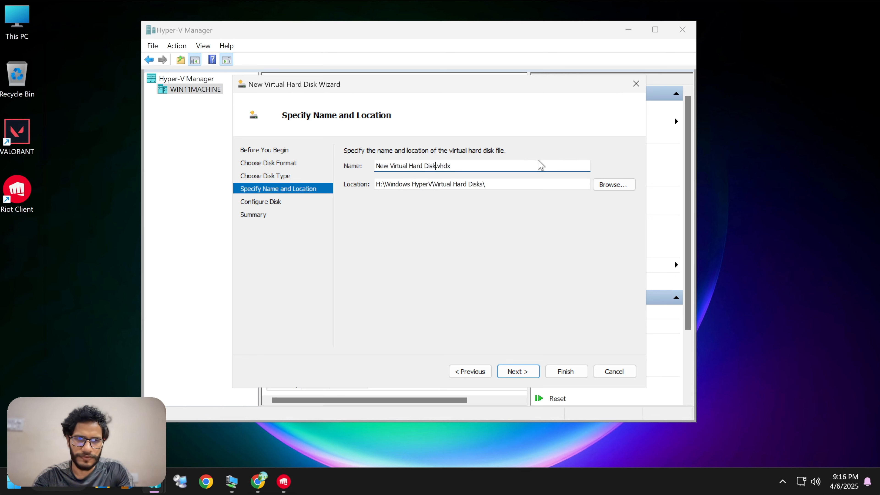
key("shift+Home")
type("SQL_FCI_HDD")
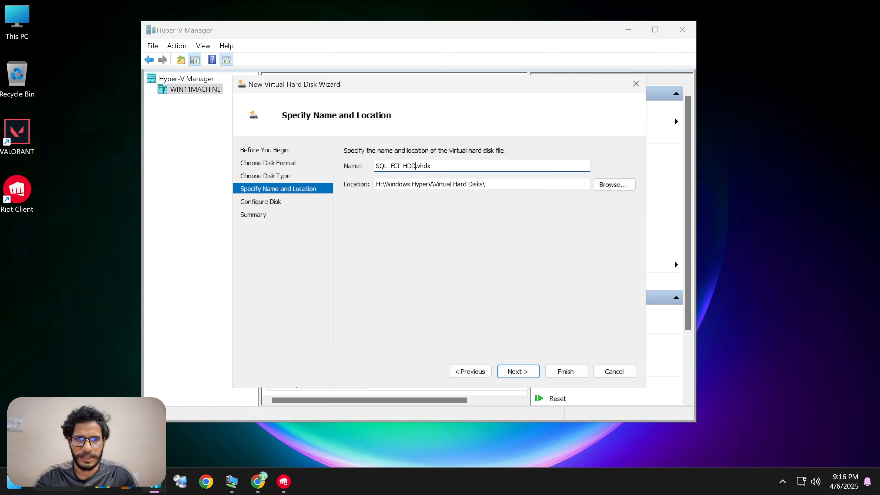
left_click(519, 370)
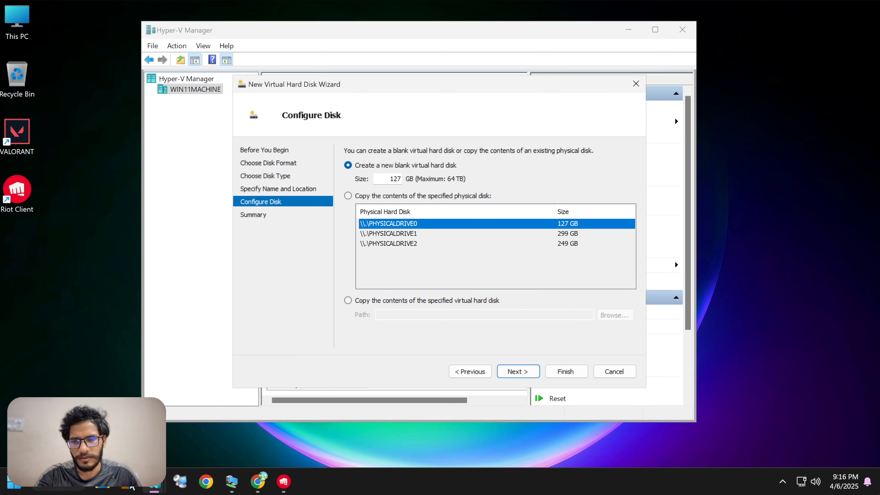
Step: Check the free space on the host's drives under This PC, and return to the New Virtual Hard Disk Wizard
left_click(103, 483)
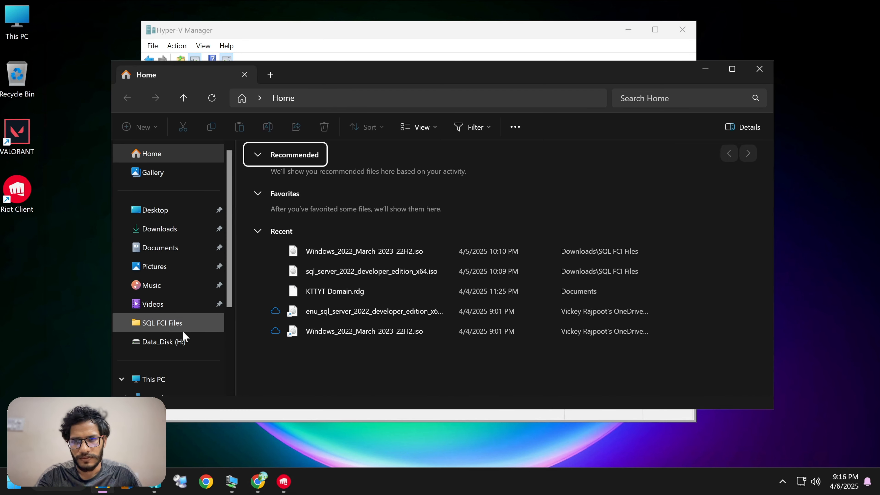
left_click(154, 380)
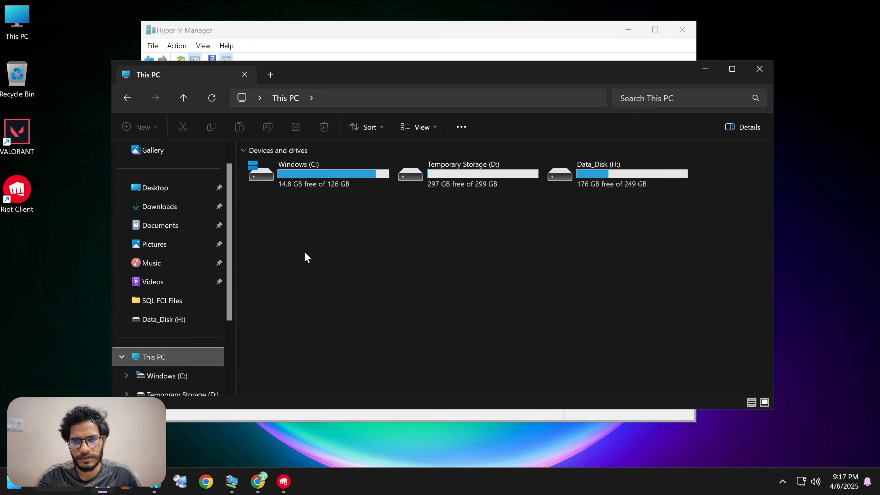
left_click(483, 49)
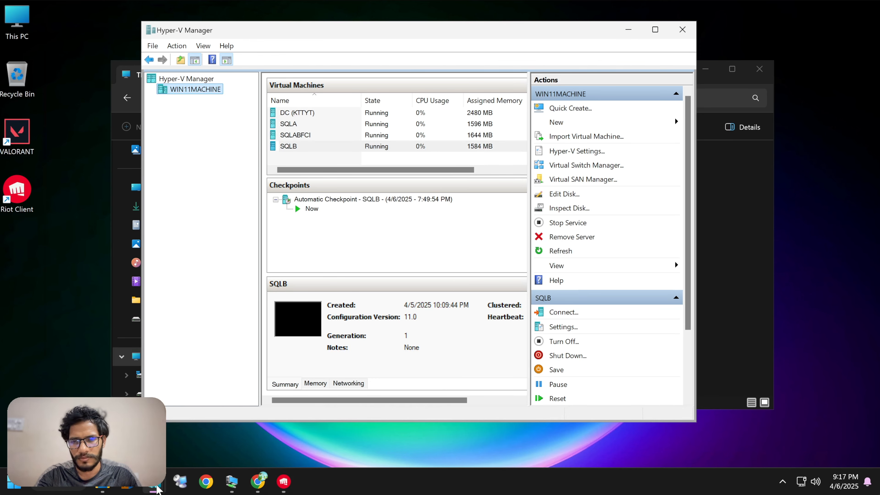
mouse_move(154, 481)
left_click(218, 428)
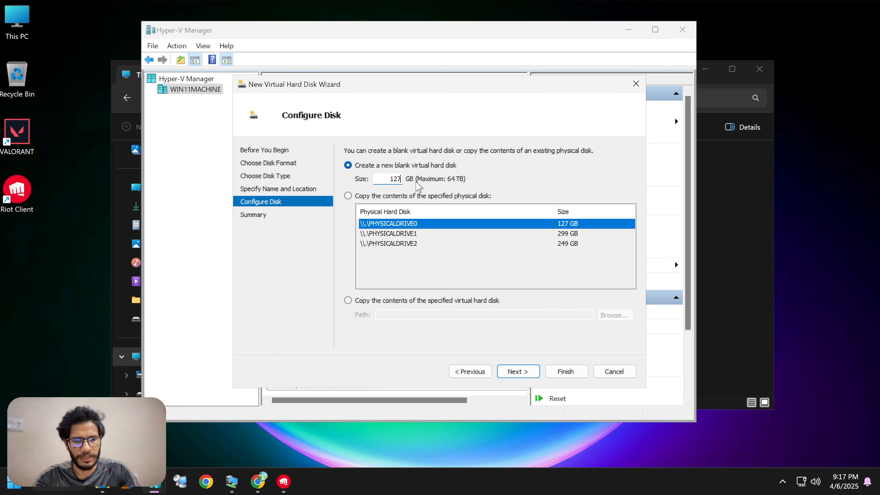
Step: Set the new blank virtual hard disk's size to 100 GB and finish the wizard to create it
key("BackSpace")
key("BackSpace")
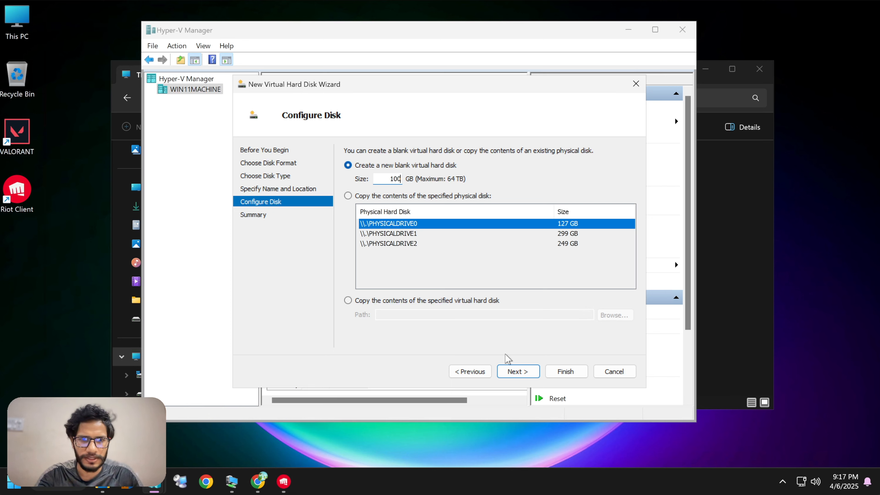
left_click(509, 368)
left_click(565, 375)
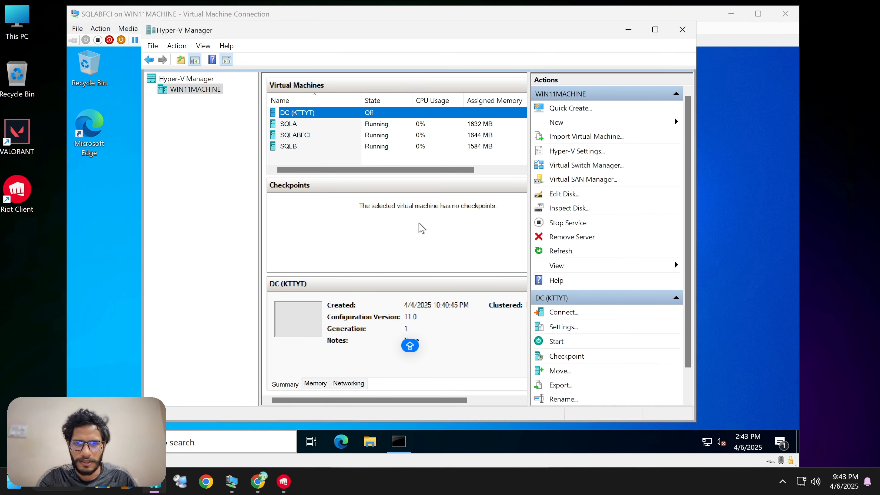
Step: Open the DC (KTTYT) virtual machine's settings and add a hard drive to IDE Controller 0
right_click(314, 111)
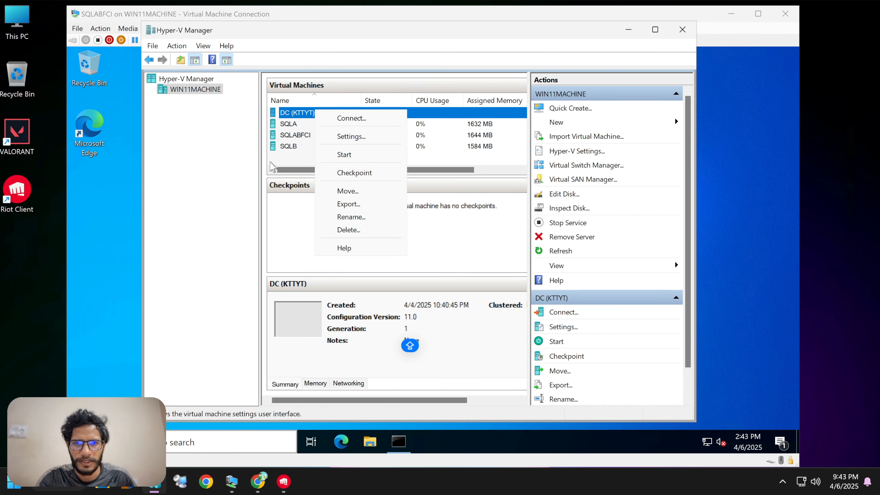
left_click(320, 115)
right_click(361, 111)
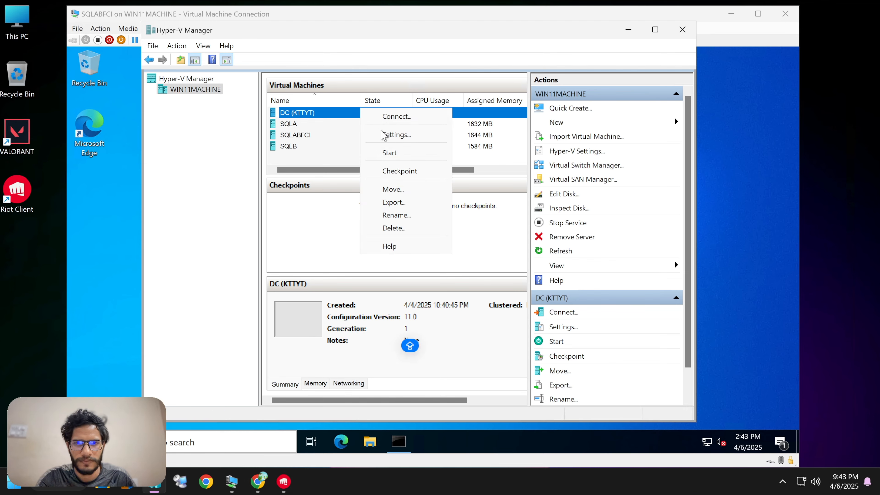
left_click(384, 135)
left_click(370, 191)
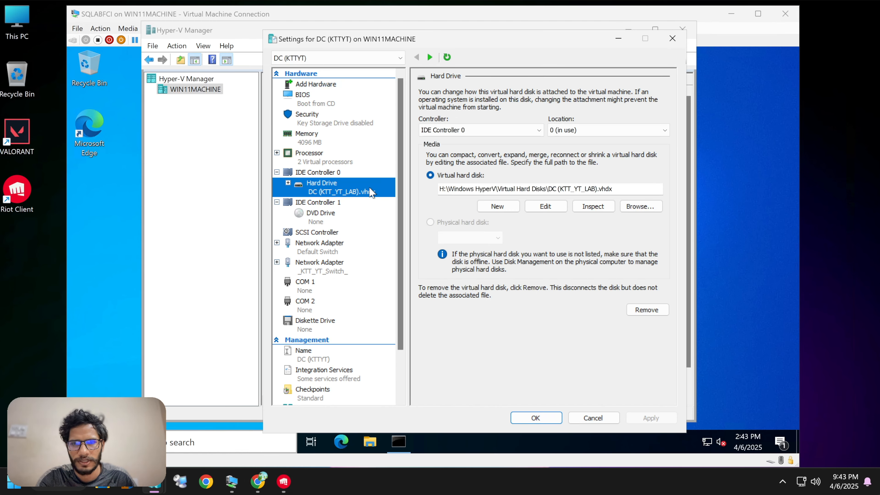
left_click(363, 165)
left_click(355, 173)
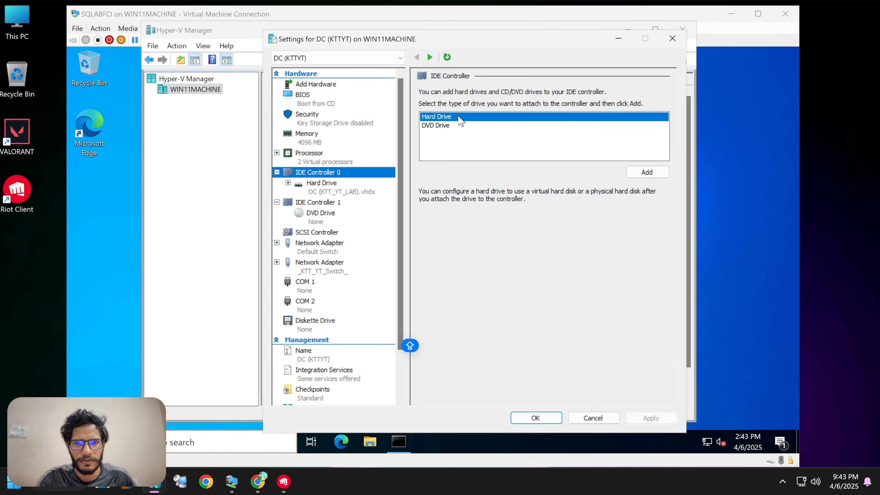
left_click(637, 170)
Step: Move the added hard drive to IDE Controller 1 at location 1
left_click(470, 131)
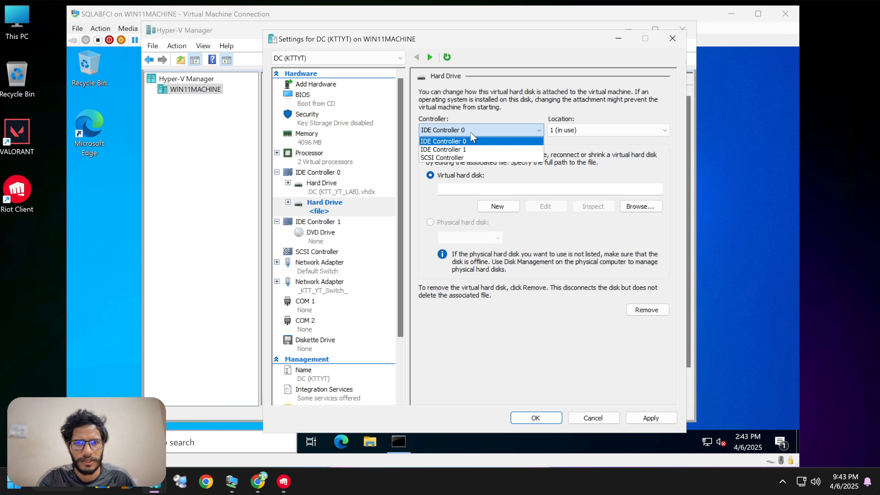
left_click(458, 150)
left_click(584, 130)
left_click(584, 131)
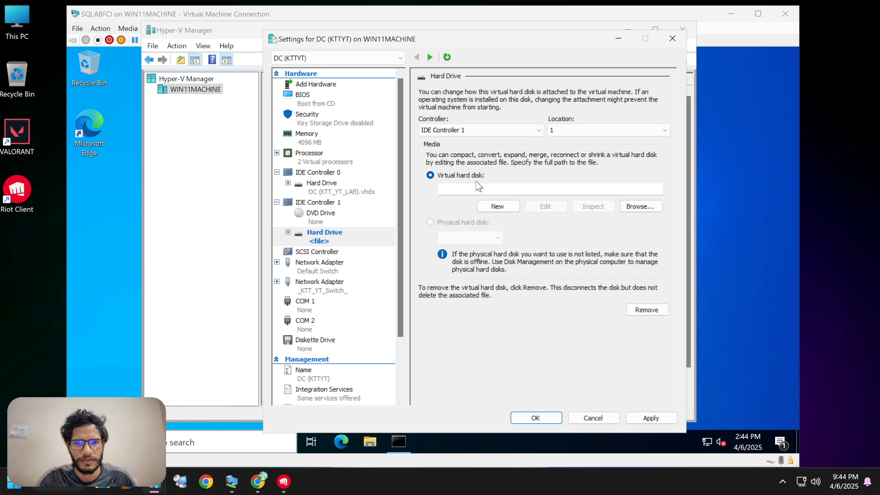
Step: Attach SQL_FCI_HDD.vhdx as the added hard drive's virtual hard disk, apply the change and close the DC settings
left_click(640, 207)
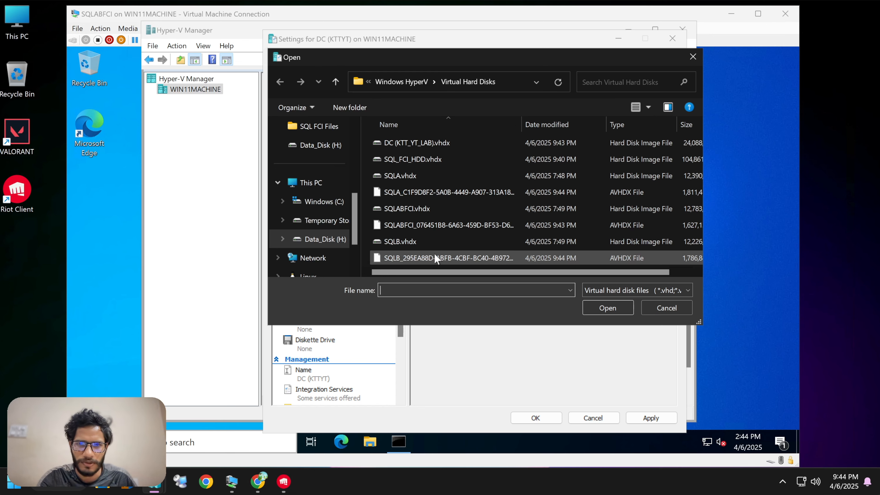
left_click(428, 158)
left_click(608, 307)
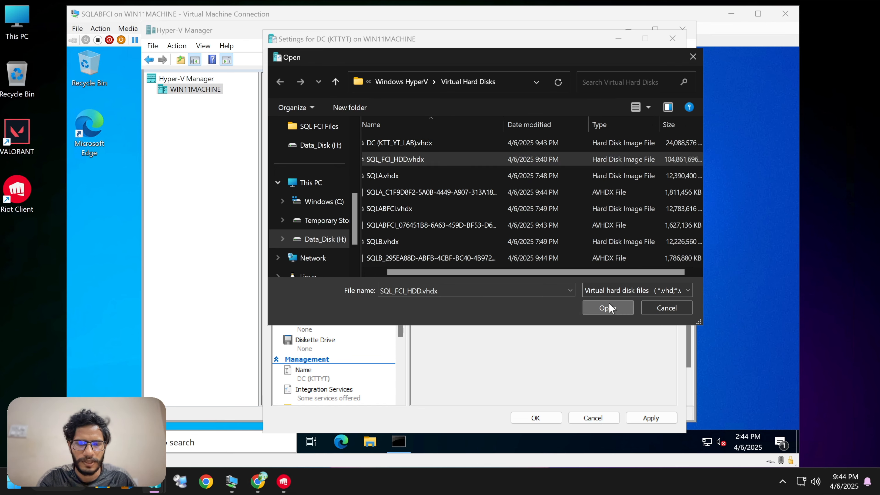
left_click(651, 418)
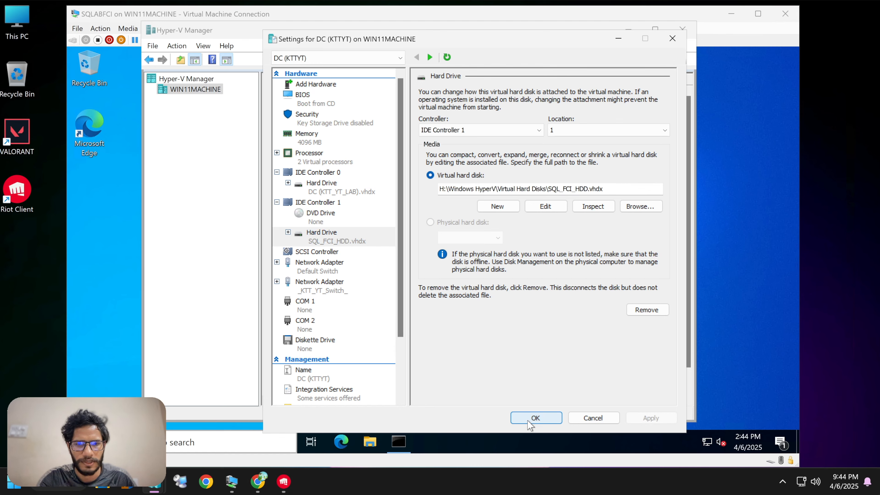
left_click(536, 418)
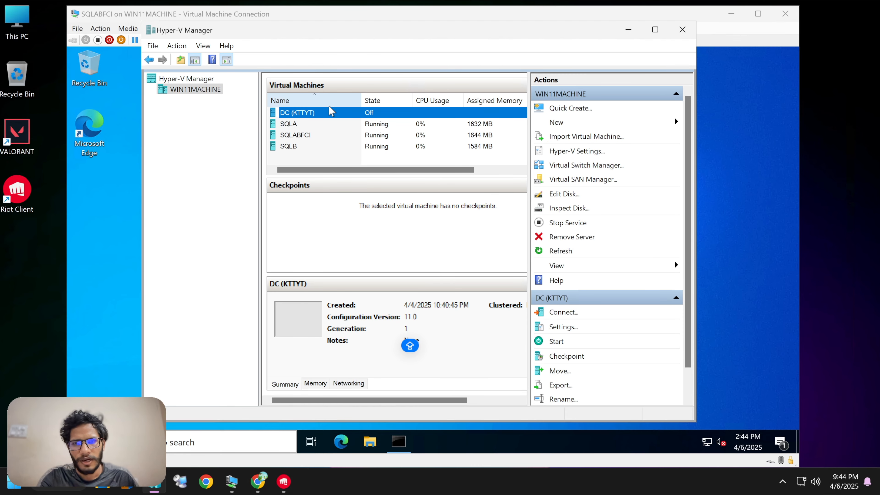
right_click(329, 118)
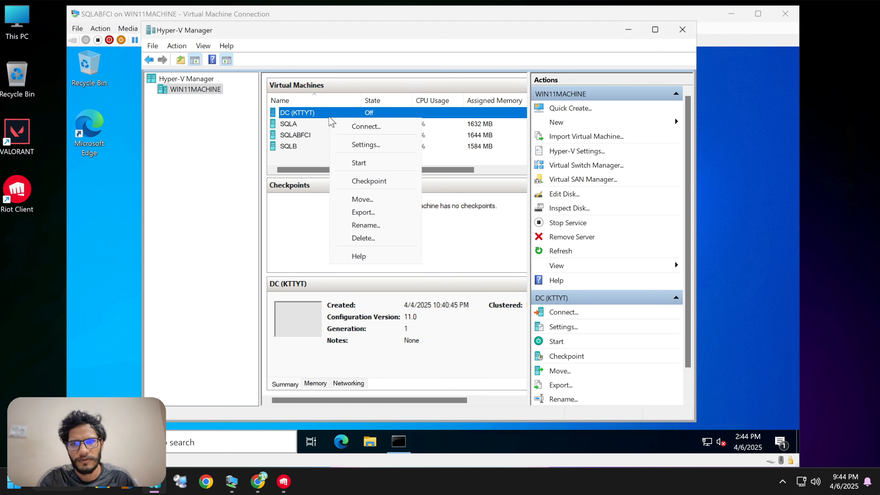
left_click(321, 222)
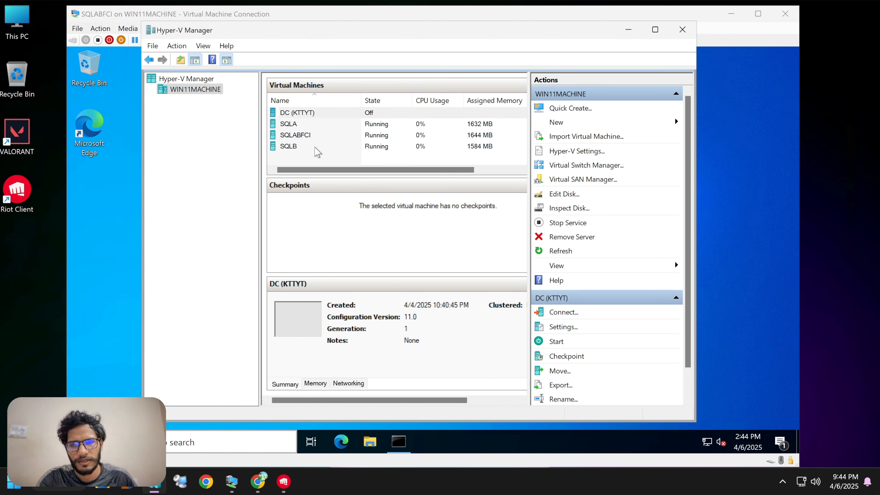
right_click(323, 117)
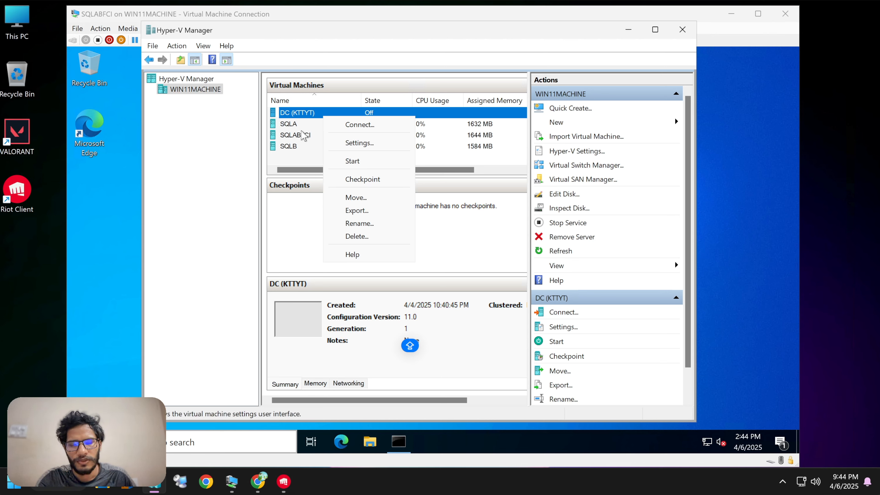
left_click(295, 161)
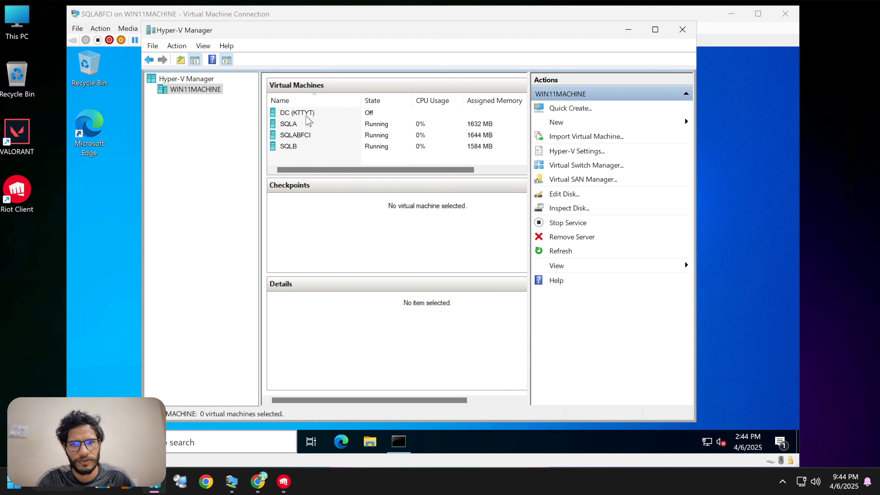
Step: Start the DC (KTTYT) virtual machine, and minimize the Hyper-V Manager and SQLABFCI windows
left_click(306, 115)
right_click(306, 116)
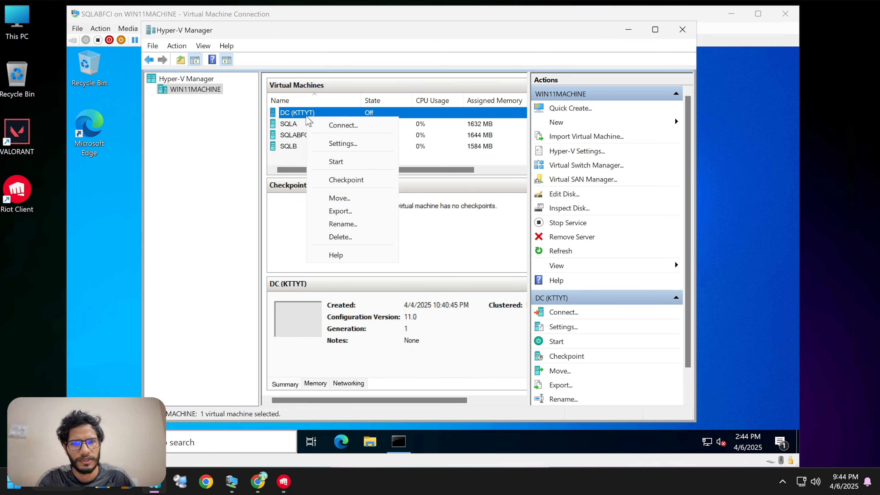
left_click(336, 165)
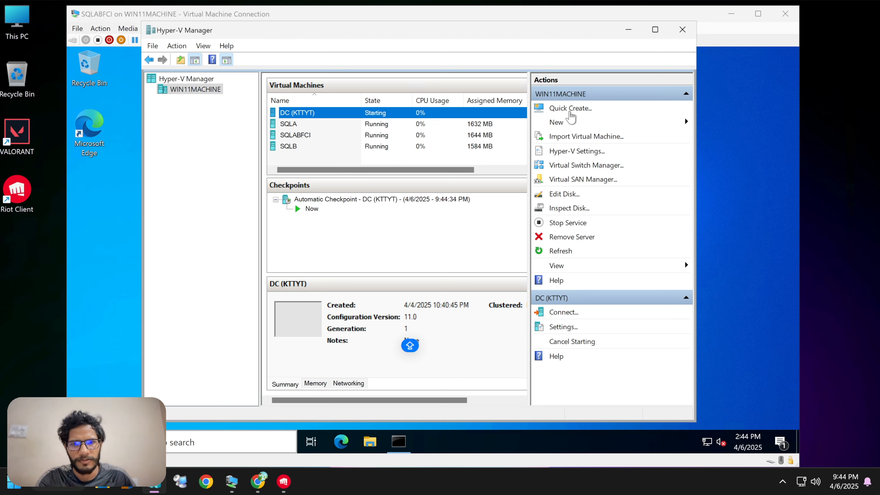
left_click(628, 29)
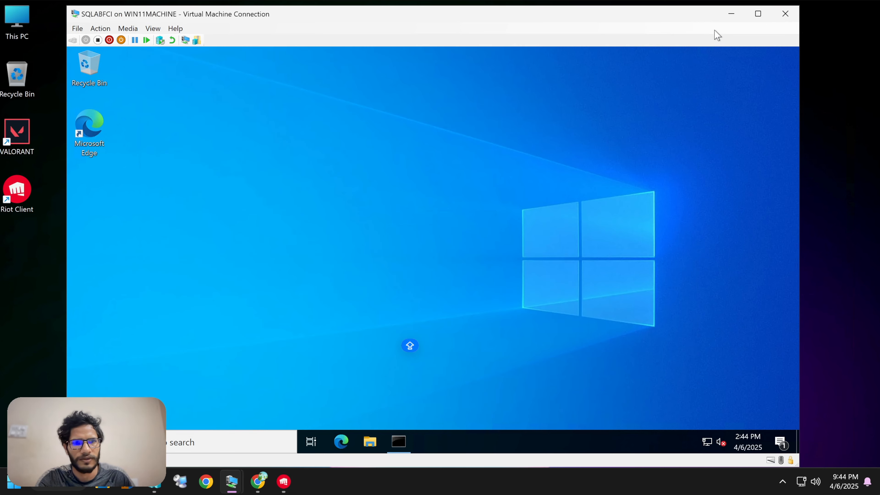
left_click(732, 14)
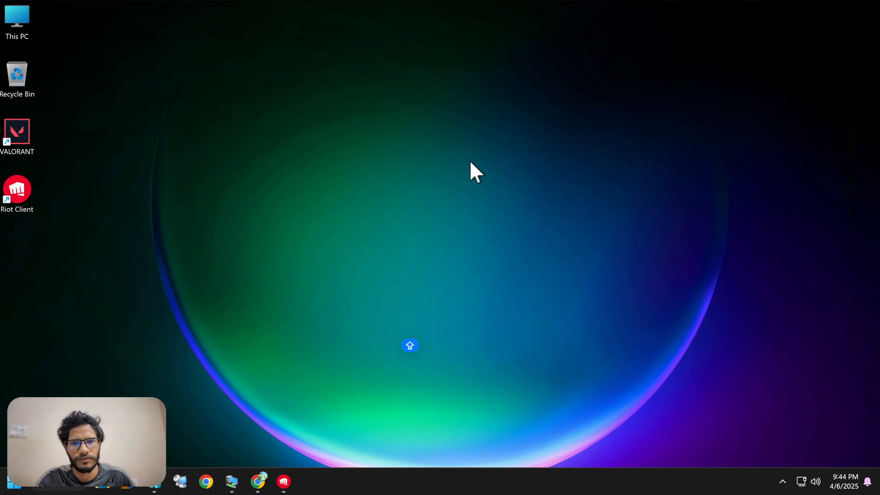
Step: Refresh the DC virtual machine's desktop, check its drives under This PC, and close the window
right_click(385, 188)
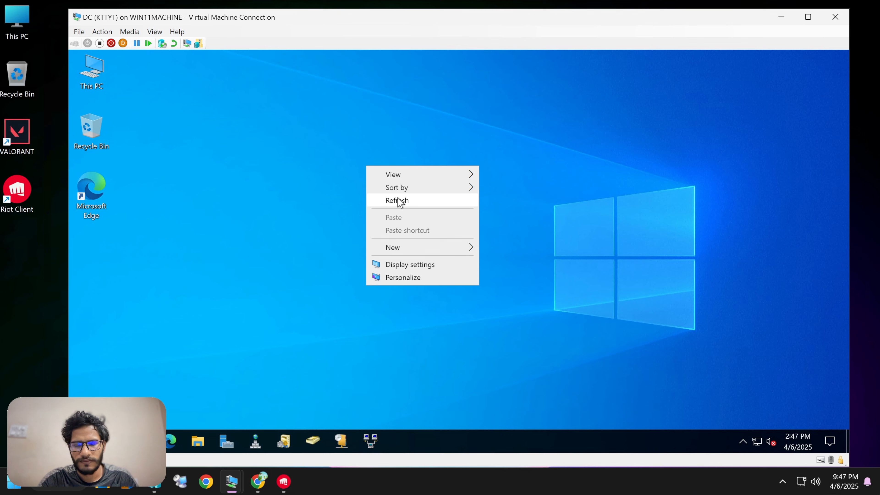
left_click(398, 199)
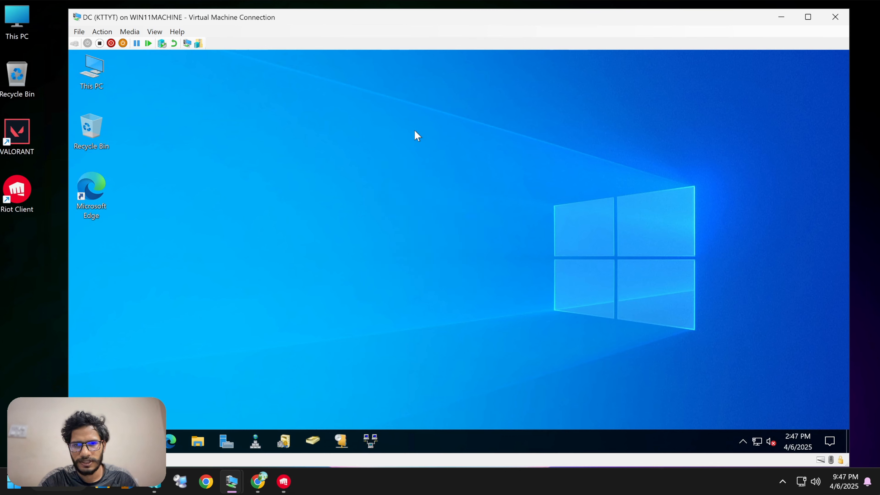
right_click(415, 132)
left_click(429, 165)
double_click(87, 73)
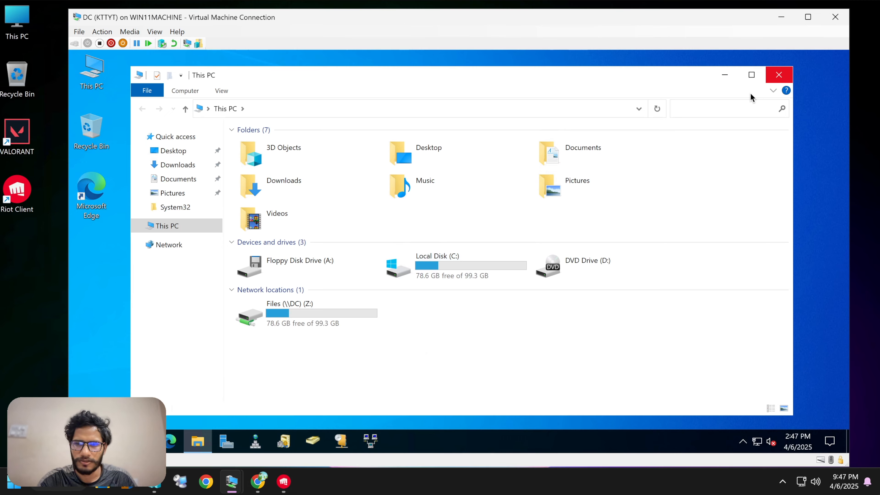
left_click(779, 74)
Step: Search for disk tools in the DC virtual machine and open "Create and format hard disk partitions"
key("super+s")
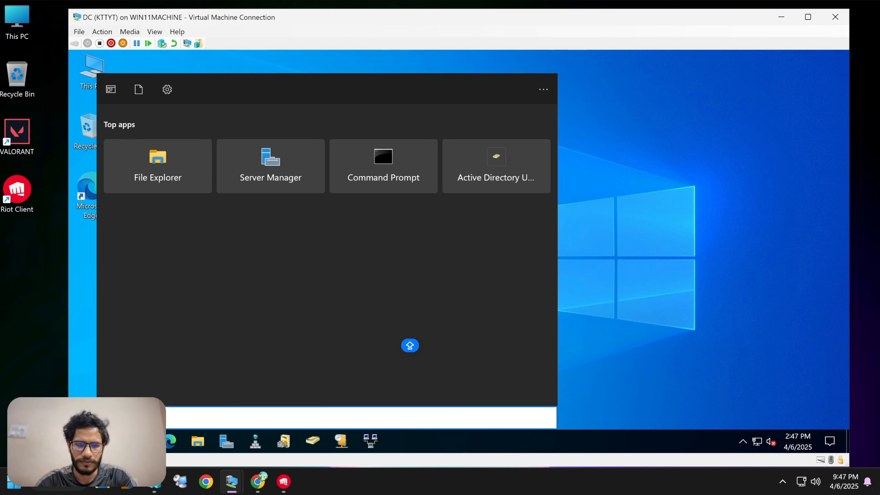
type("disk cleanup")
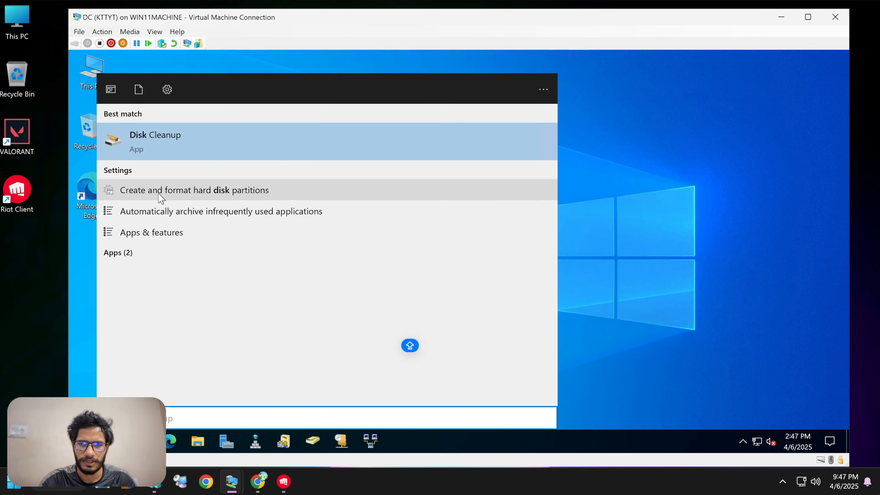
left_click(171, 191)
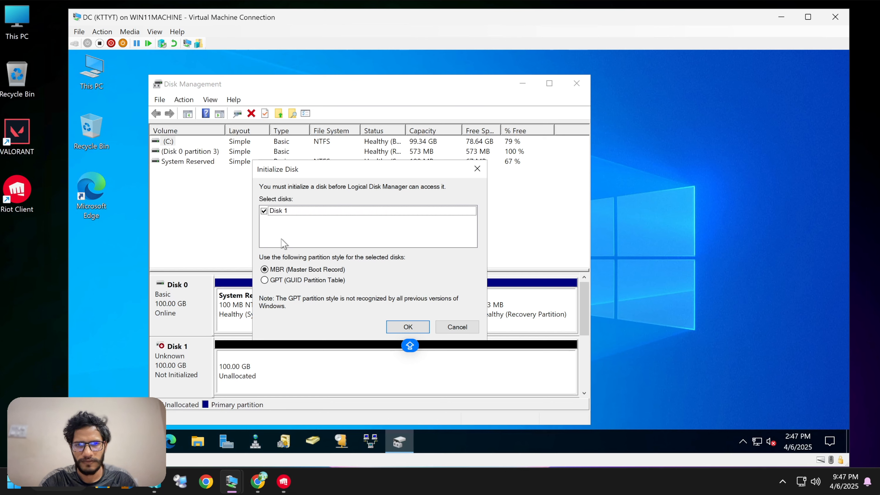
Step: Initialize Disk 1 with the GPT (GUID Partition Table) partition style and reposition the Disk Management window
left_click(292, 280)
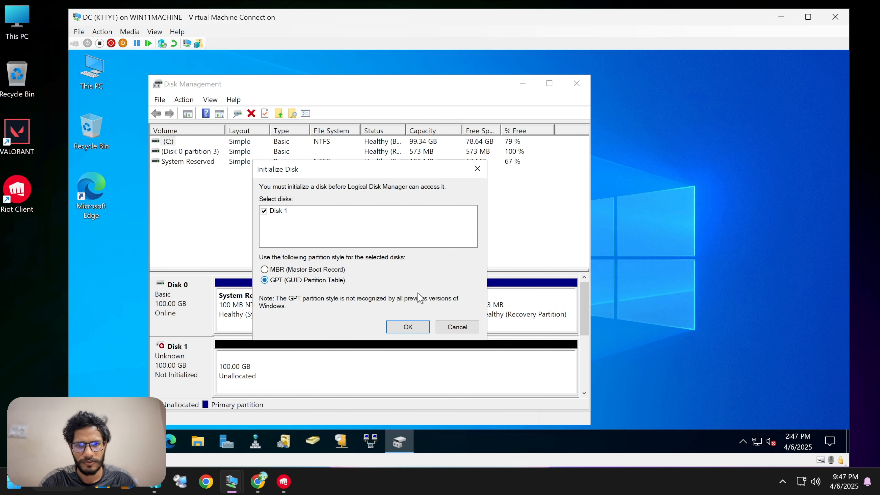
left_click(408, 327)
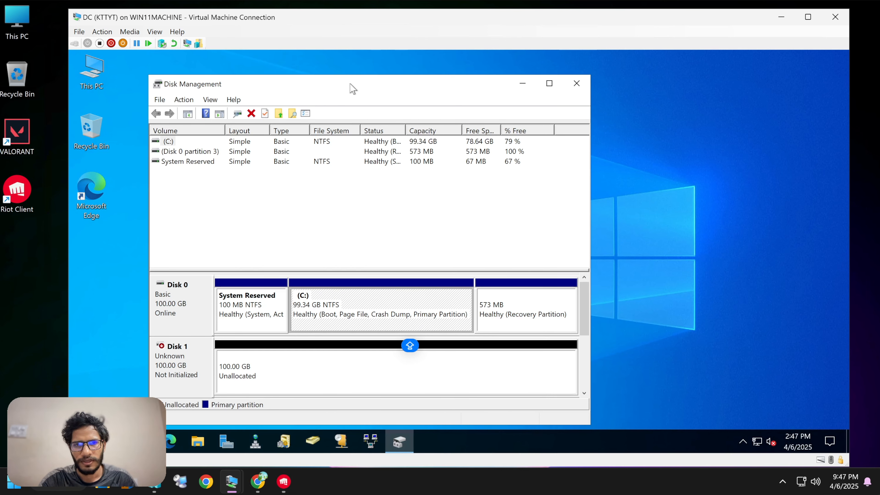
left_click_drag(351, 83, 356, 62)
Step: Create a full-size NTFS simple volume in Disk 1's unallocated space with drive letter E and volume label SQL_FCI_HDD
left_click(277, 336)
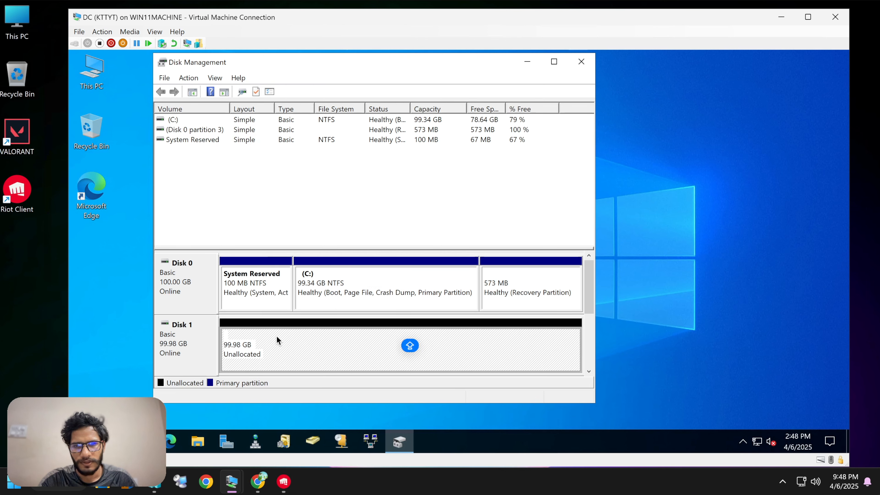
right_click(290, 341)
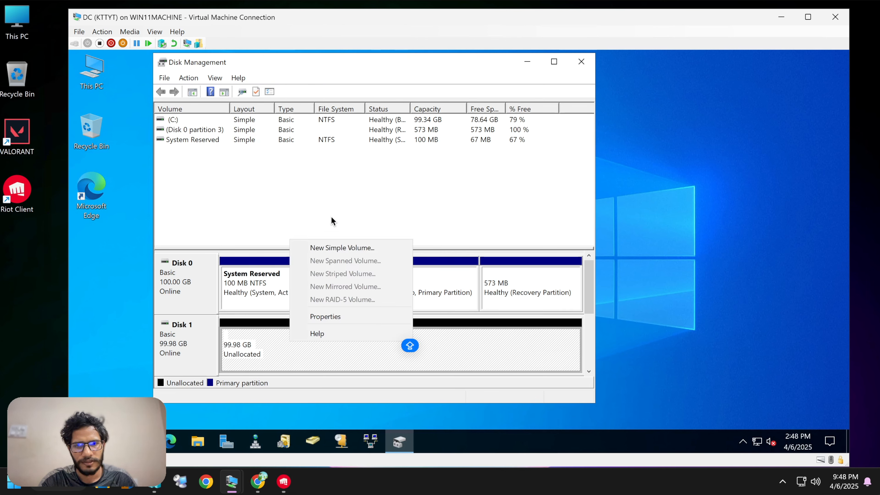
left_click(350, 248)
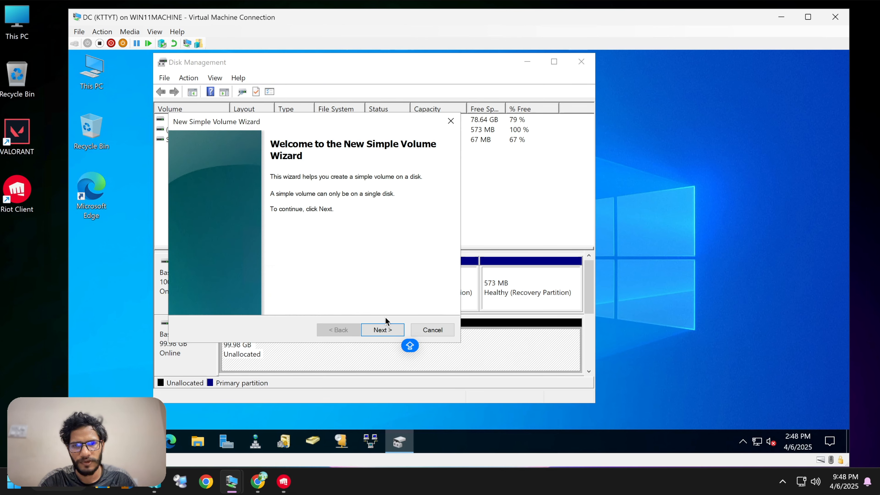
left_click(385, 329)
left_click(381, 329)
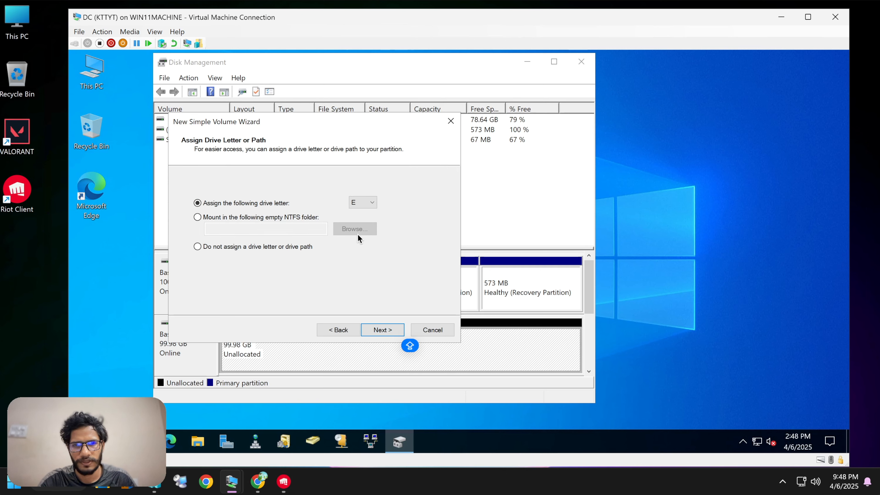
left_click(384, 332)
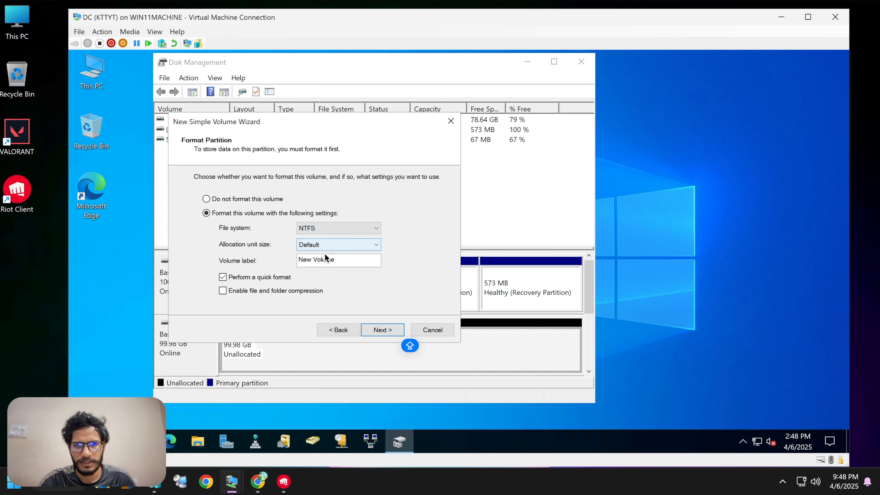
key("ctrl+a")
type("sl")
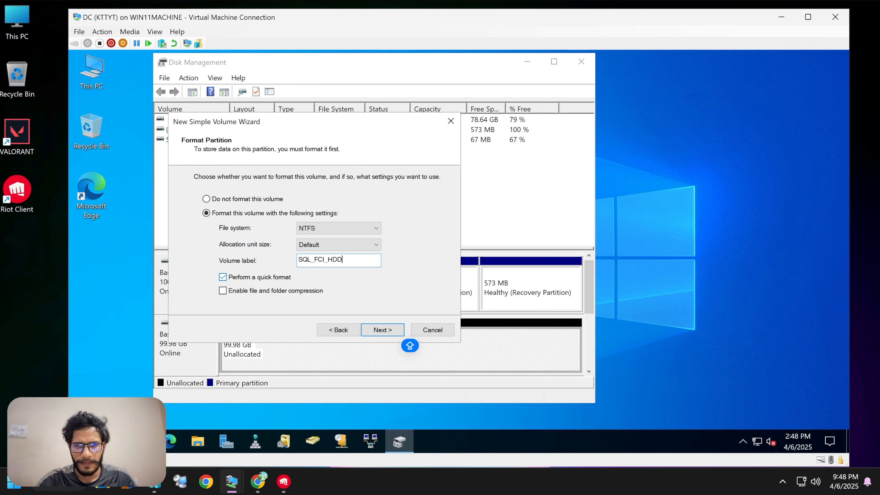
left_click(378, 330)
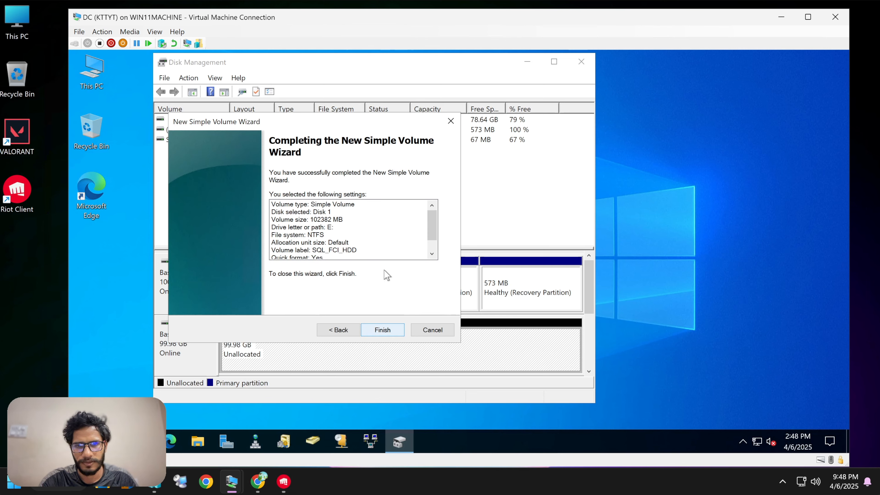
left_click(384, 327)
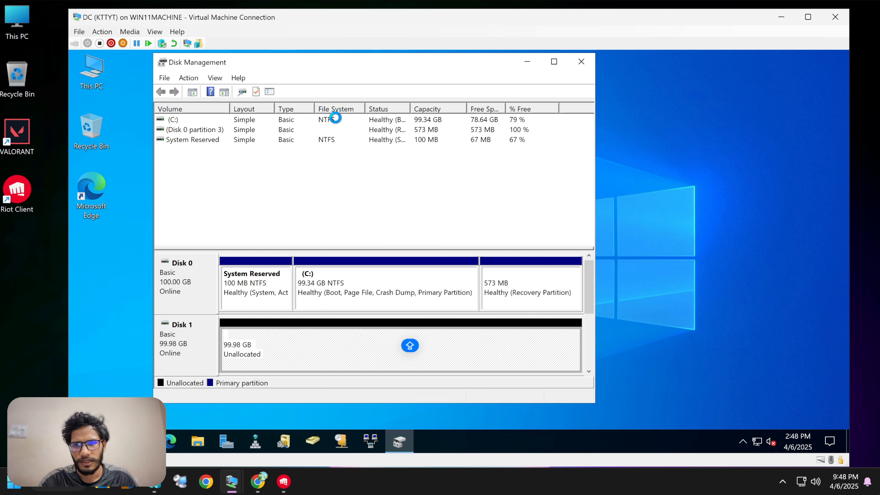
Step: Check the new SQL_FCI_HDD (E:) drive and its contents in File Explorer, and minimize the window
left_click(197, 442)
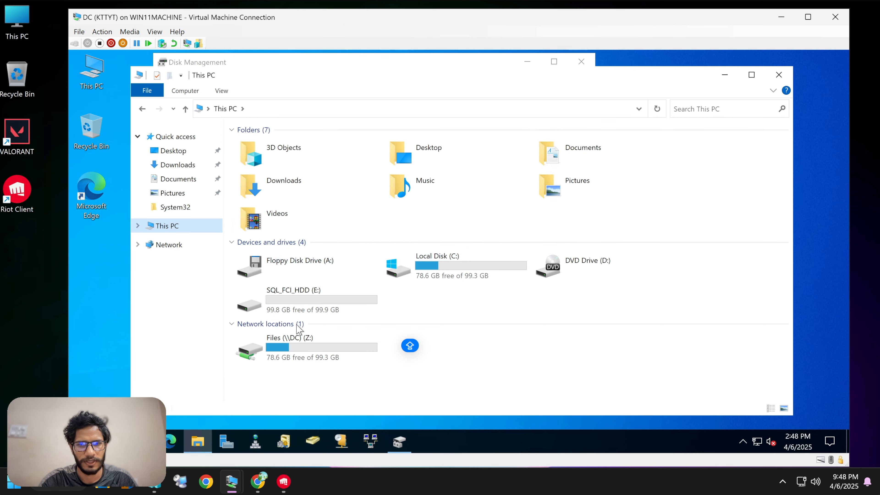
double_click(298, 286)
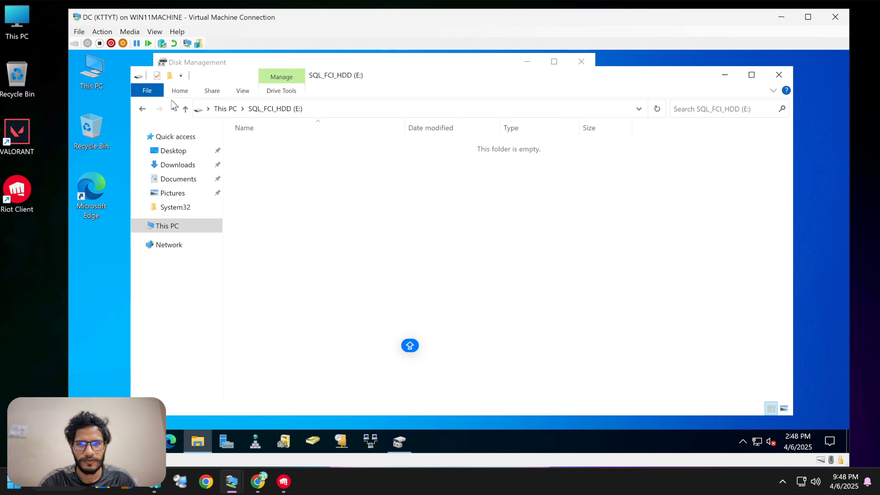
left_click(142, 108)
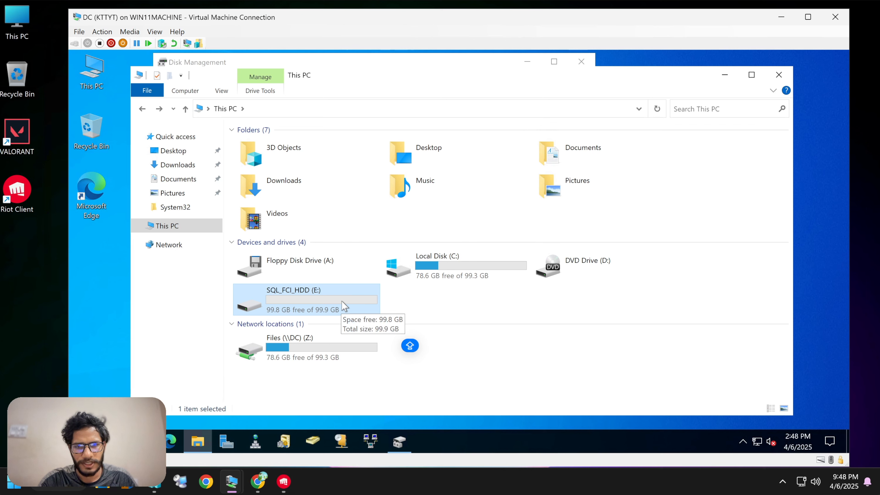
left_click(725, 76)
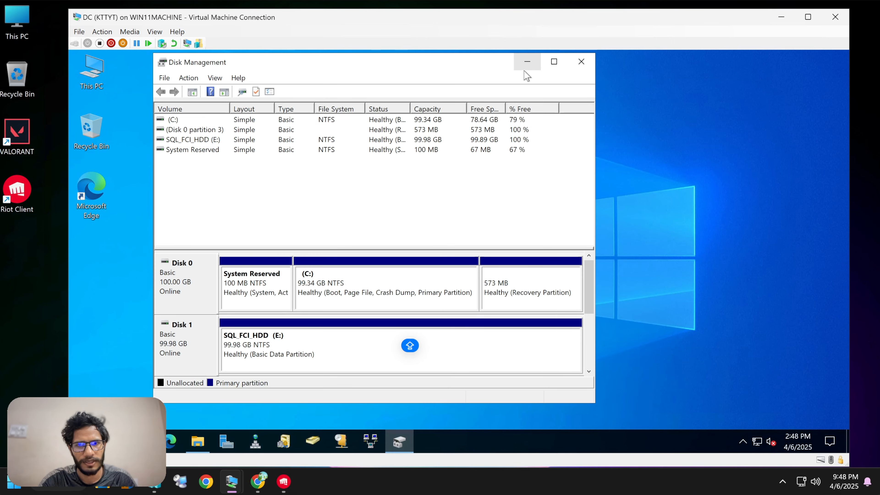
Step: Close Disk Management and refresh the DC virtual machine's desktop
left_click(582, 61)
right_click(416, 151)
left_click(445, 183)
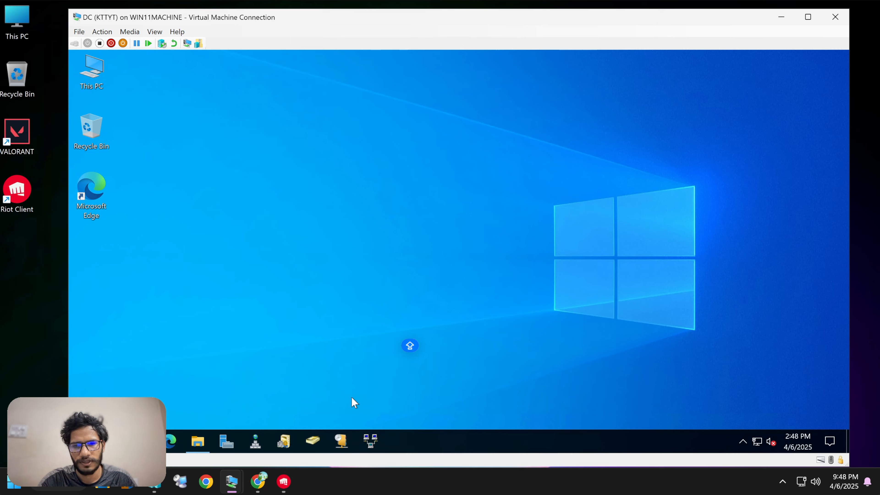
Step: Open Server Manager, dismiss its Azure Arc notice, and try starting the Add Roles and Features Wizard
left_click(226, 441)
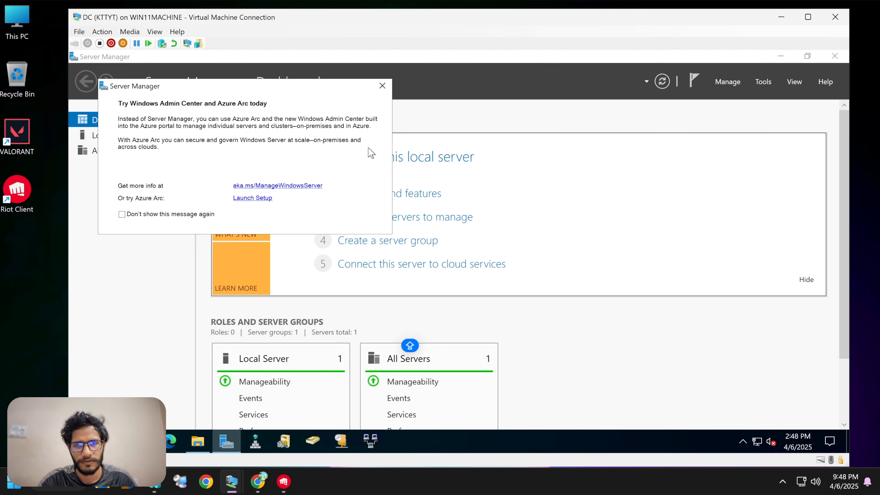
left_click(383, 85)
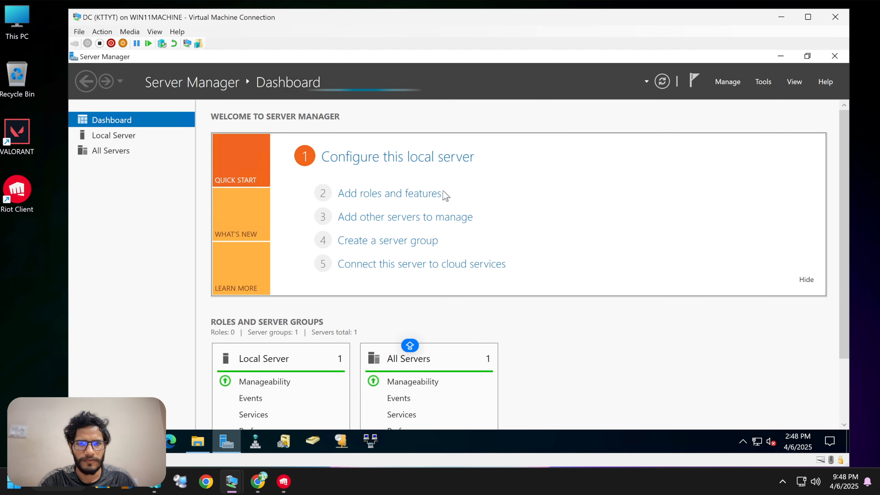
left_click(378, 197)
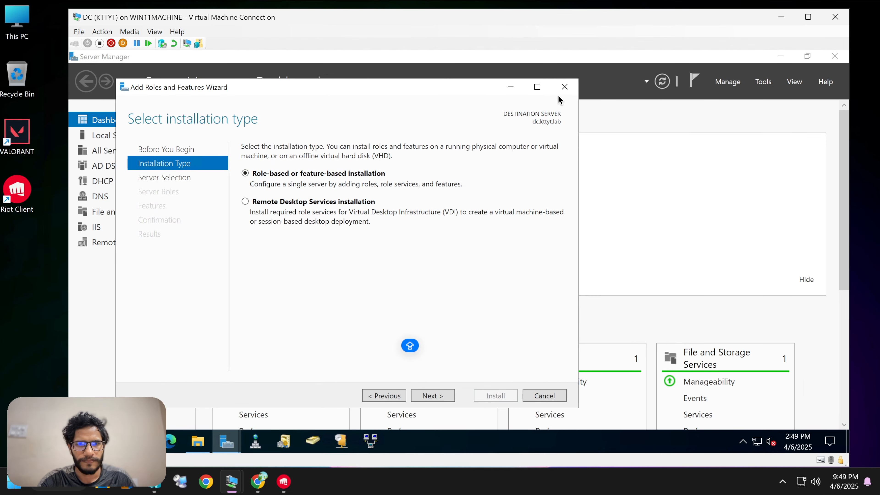
left_click(565, 87)
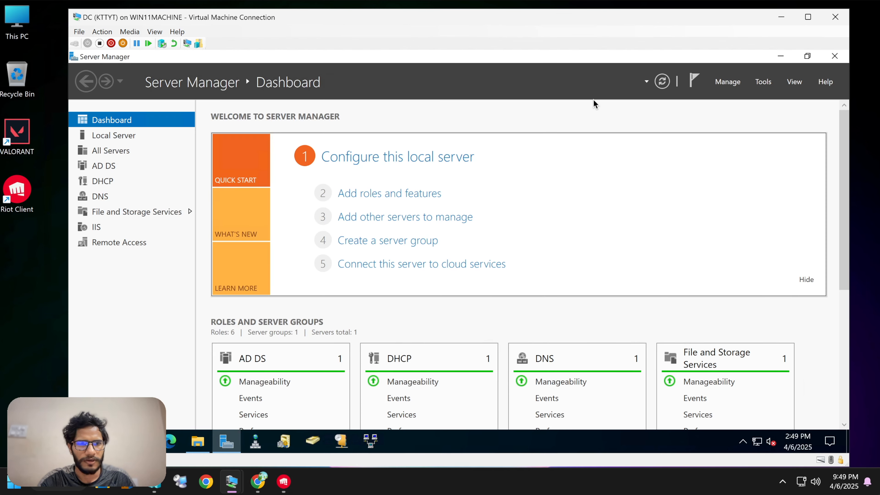
Step: Look through File and Storage Services and the features list in the Add Roles and Features Wizard, and close Server Manager
left_click(729, 83)
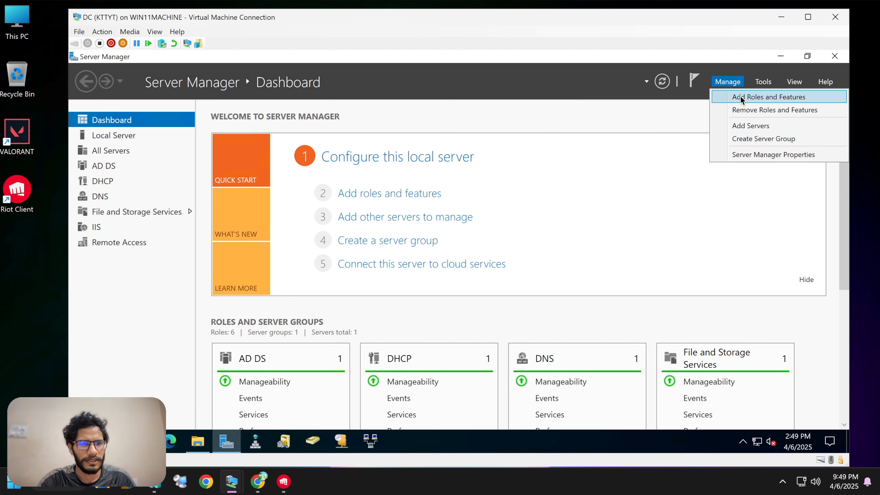
left_click(741, 95)
left_click(436, 426)
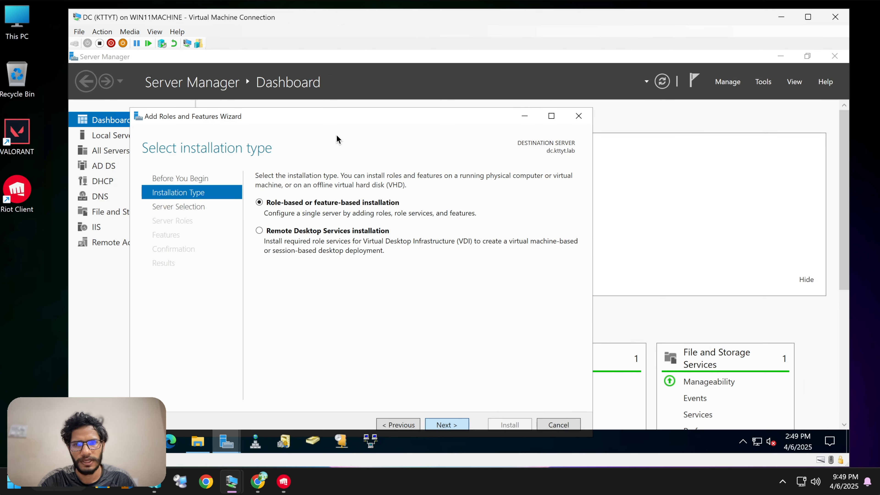
left_click(426, 396)
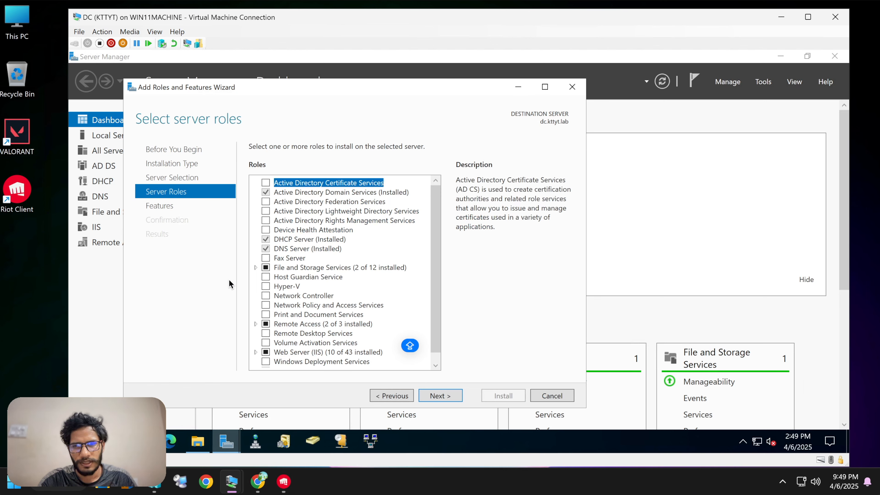
left_click(255, 268)
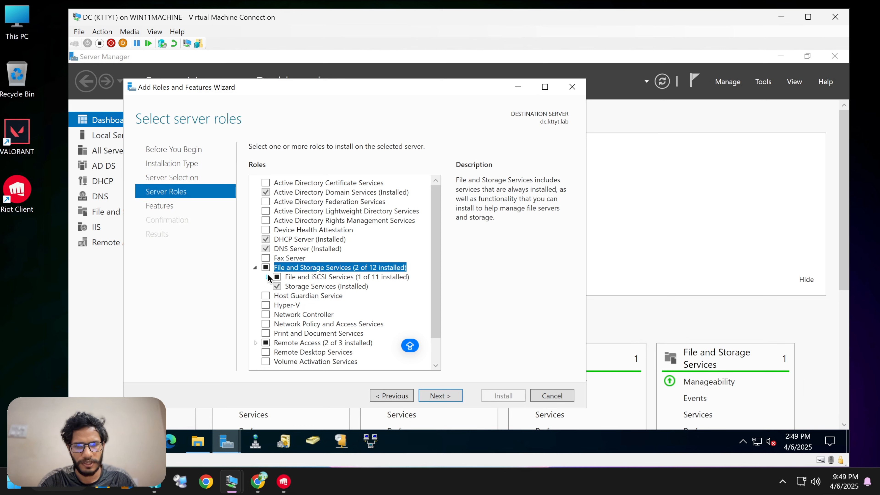
left_click(440, 395)
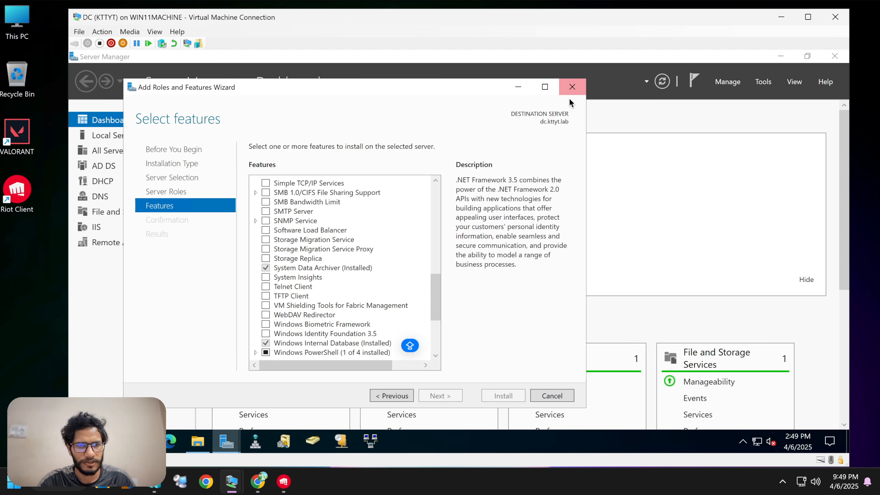
left_click(572, 86)
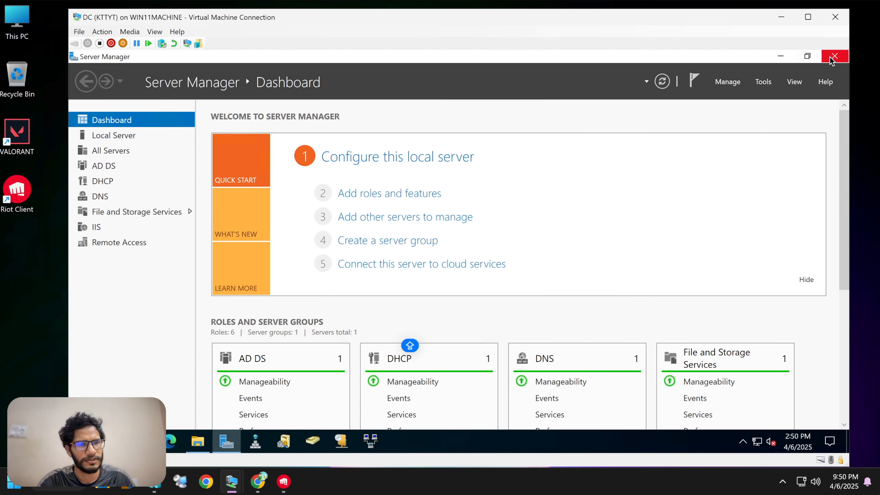
left_click(836, 56)
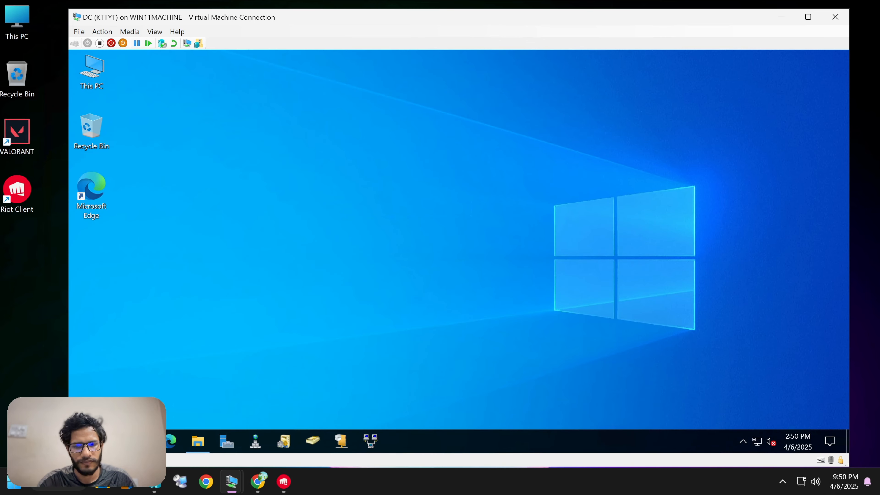
key("super")
type("file")
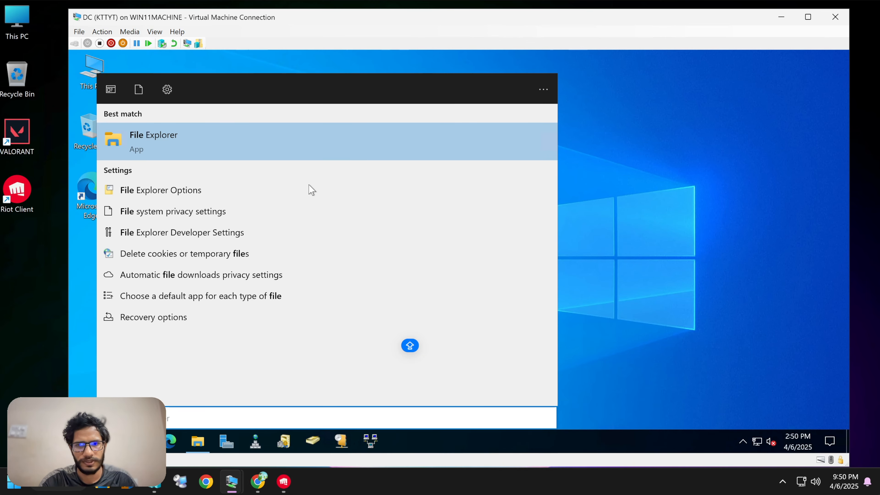
left_click(651, 186)
Step: Open Server Manager, dismiss its notice, and show the iSCSI page of File and Storage Services
left_click(224, 444)
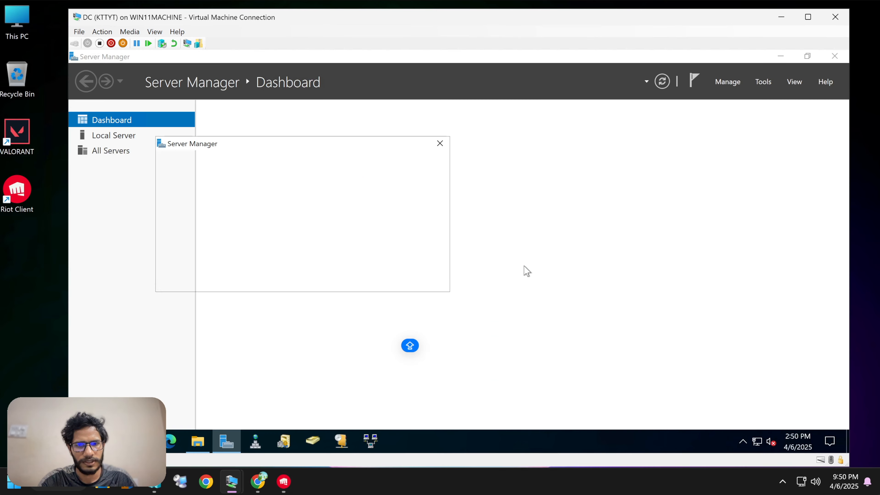
left_click(443, 149)
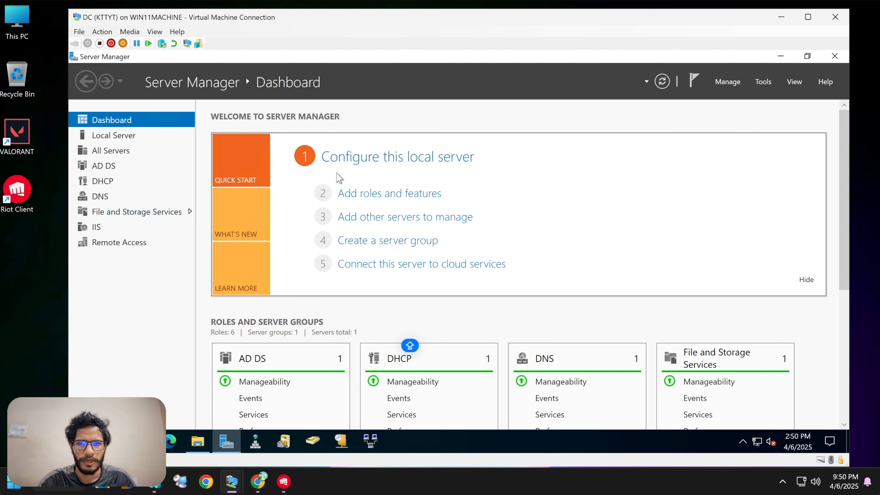
left_click(135, 213)
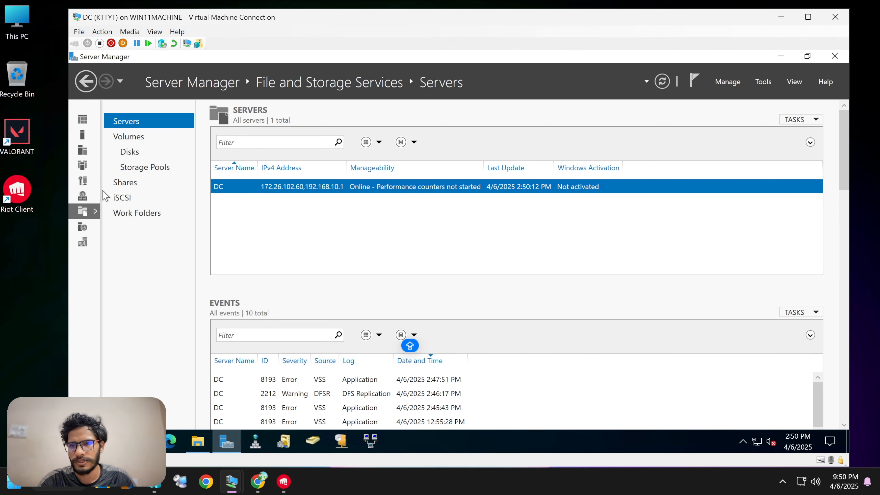
left_click(128, 200)
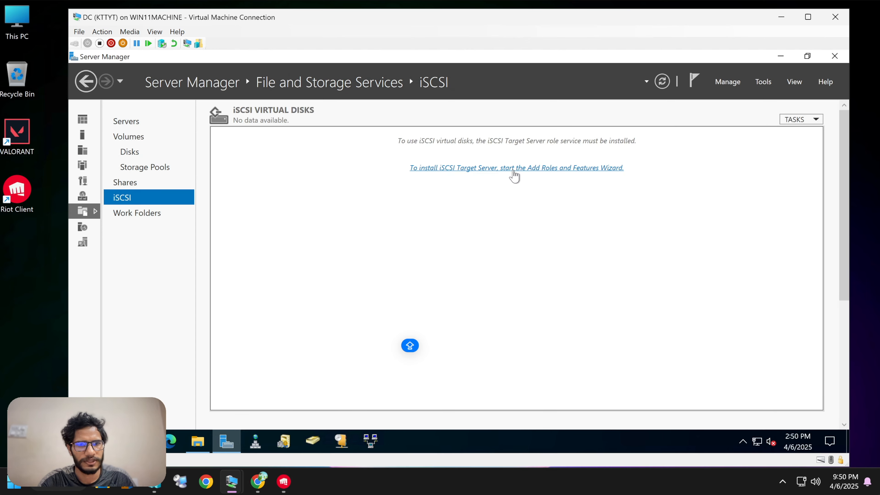
Step: Install the iSCSI Target Server role service on the DC server through the Add Roles and Features Wizard
left_click(570, 168)
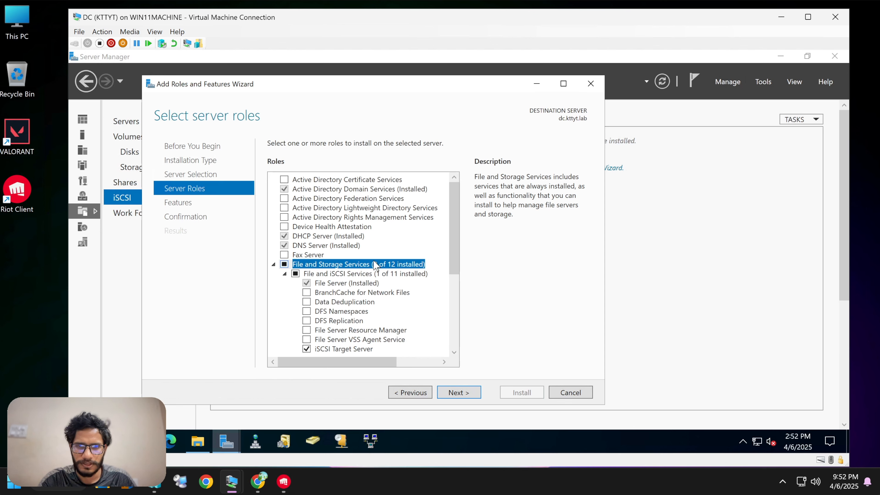
scroll(374, 267, "down", 2)
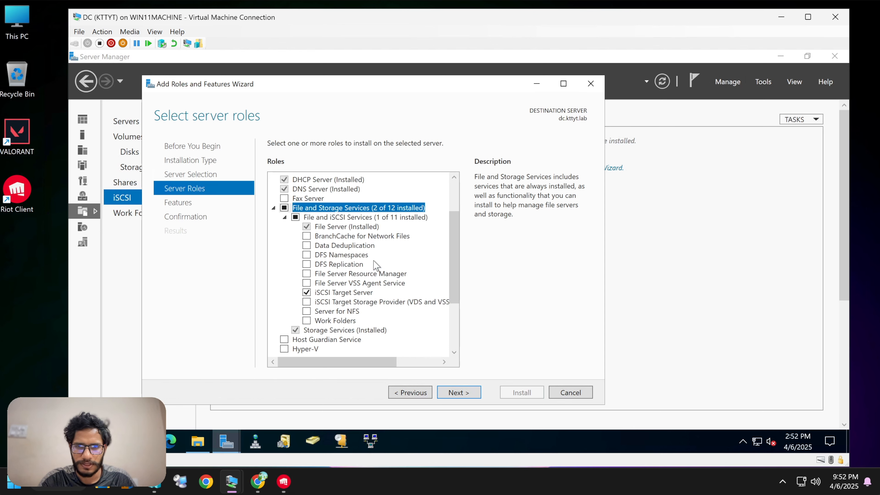
left_click(307, 293)
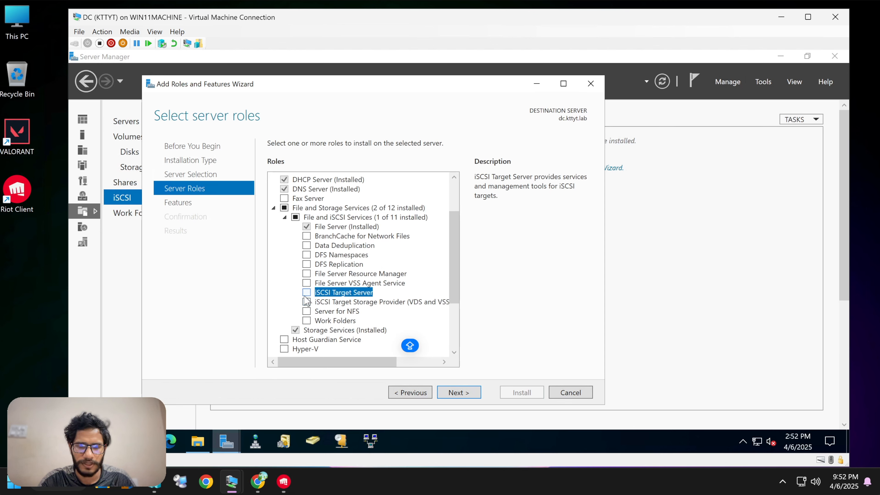
left_click(463, 393)
left_click(479, 394)
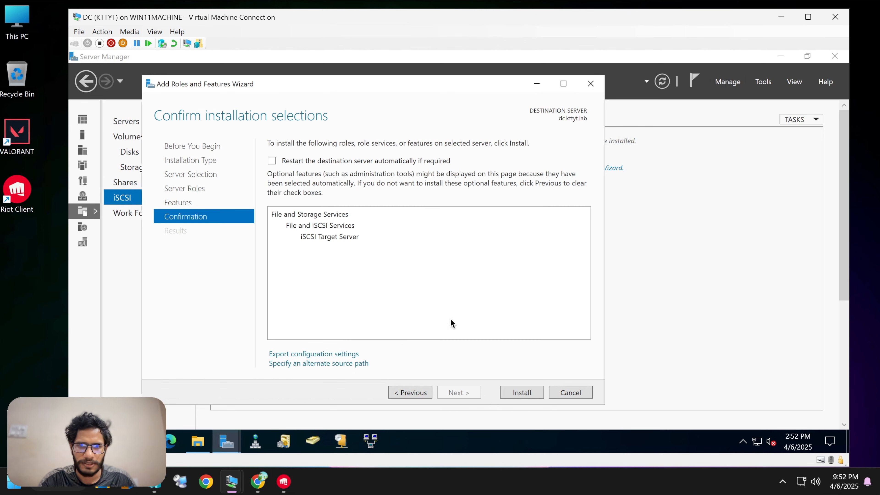
left_click(509, 391)
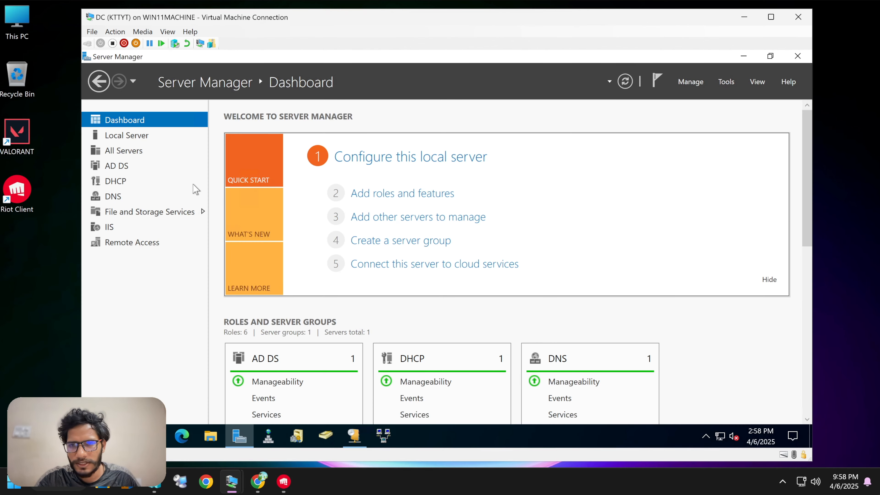
Step: Show the iSCSI page of File and Storage Services and start creating a new iSCSI virtual disk
left_click(139, 186)
left_click(153, 227)
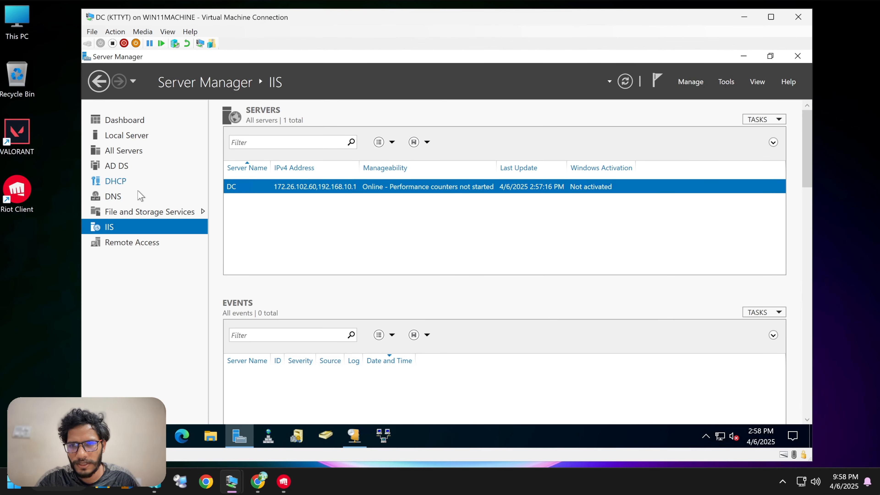
left_click(155, 213)
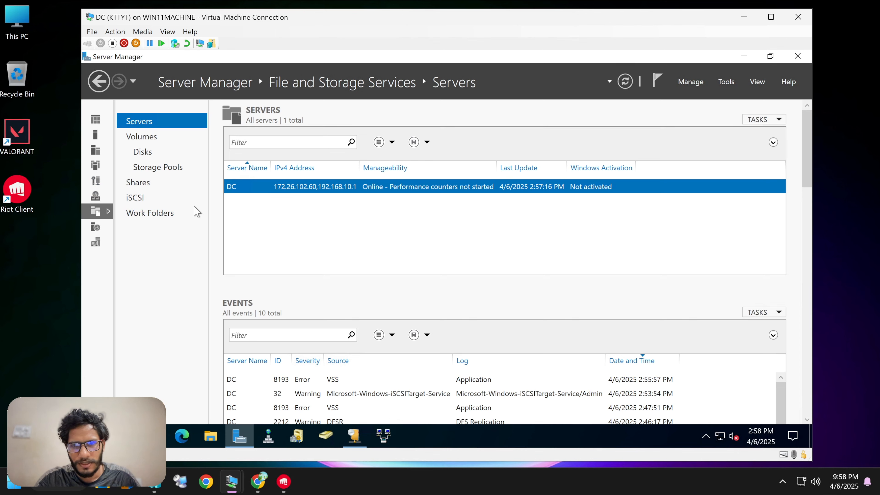
left_click(142, 198)
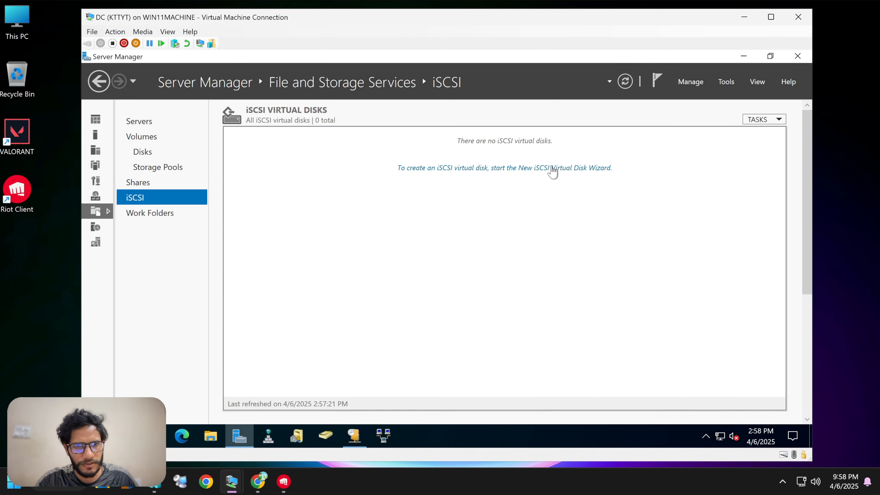
left_click(762, 120)
left_click(739, 136)
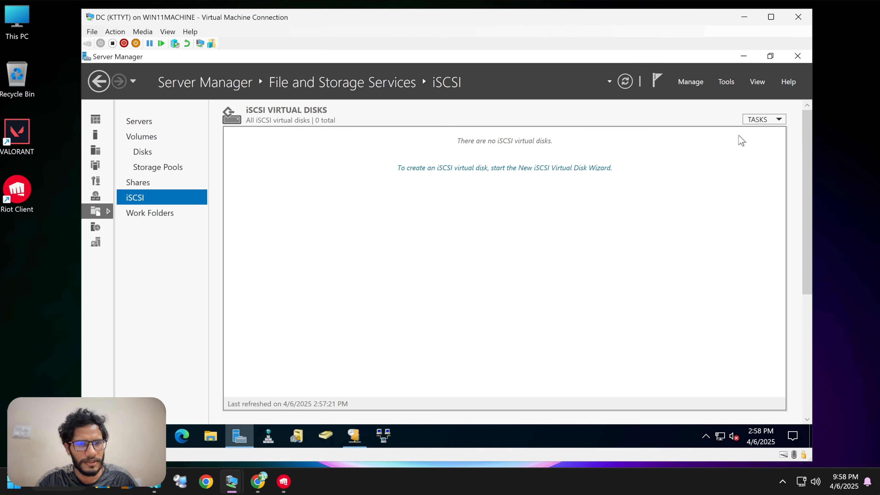
Step: Move the New iSCSI Virtual Disk Wizard fully into view and choose volume E: as the storage location
left_click_drag(324, 102, 322, 85)
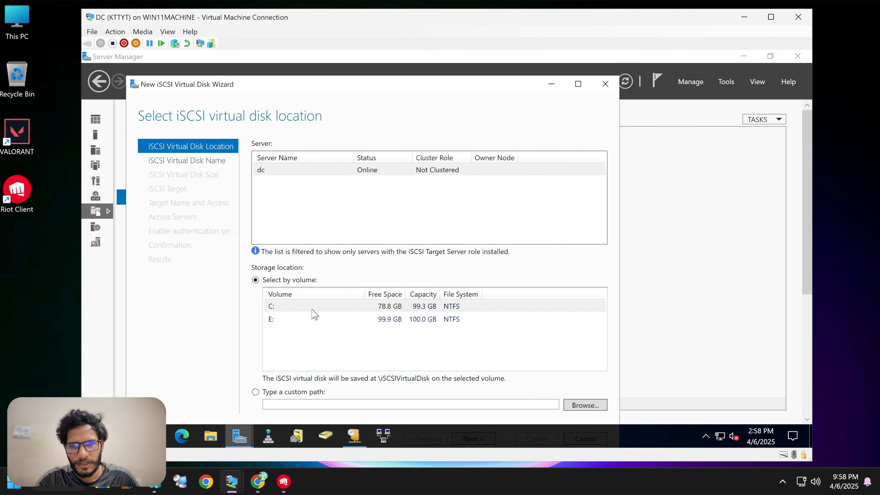
left_click_drag(309, 88, 305, 67)
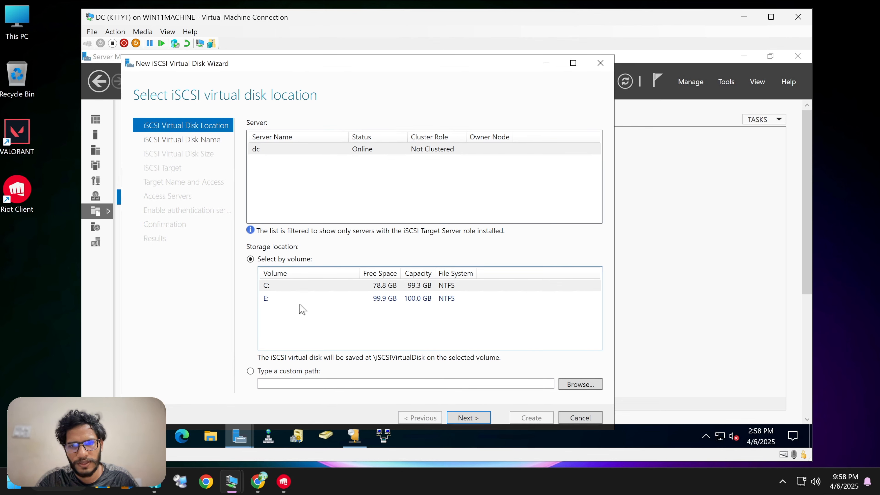
left_click(298, 303)
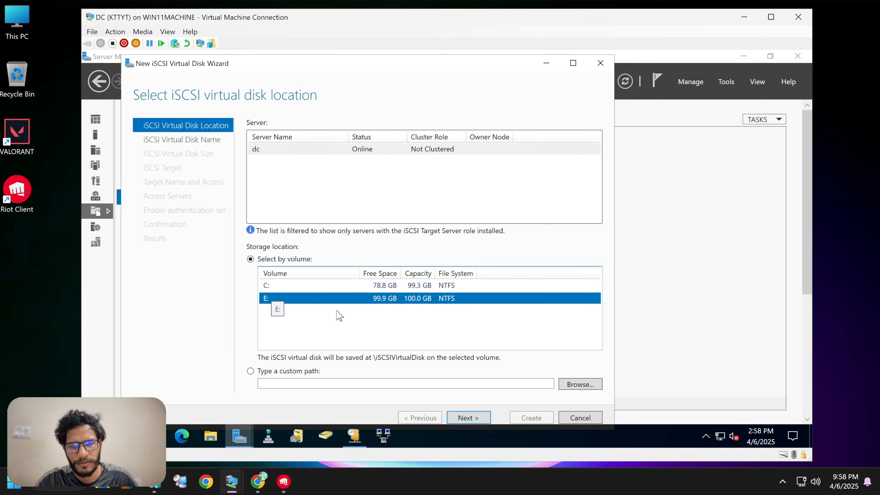
left_click(468, 418)
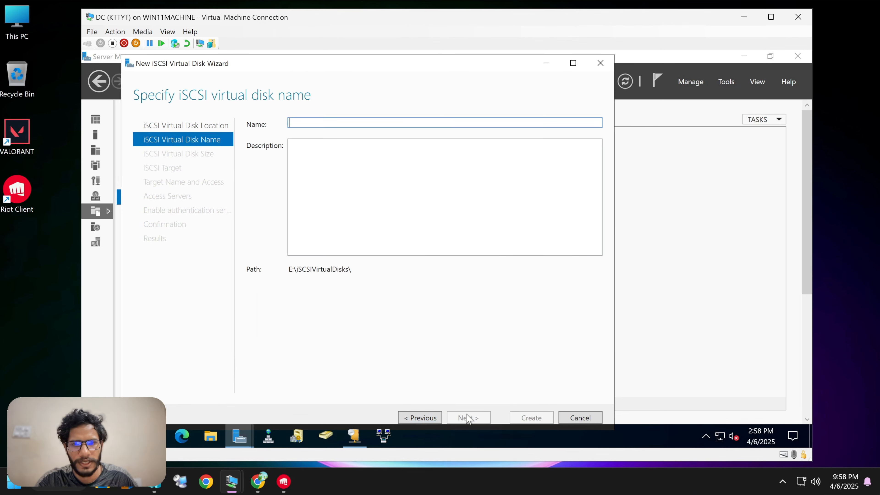
Step: Name the iSCSI virtual disk SQL_FCI_Disk and set its size to 10 GB
type("SQL")
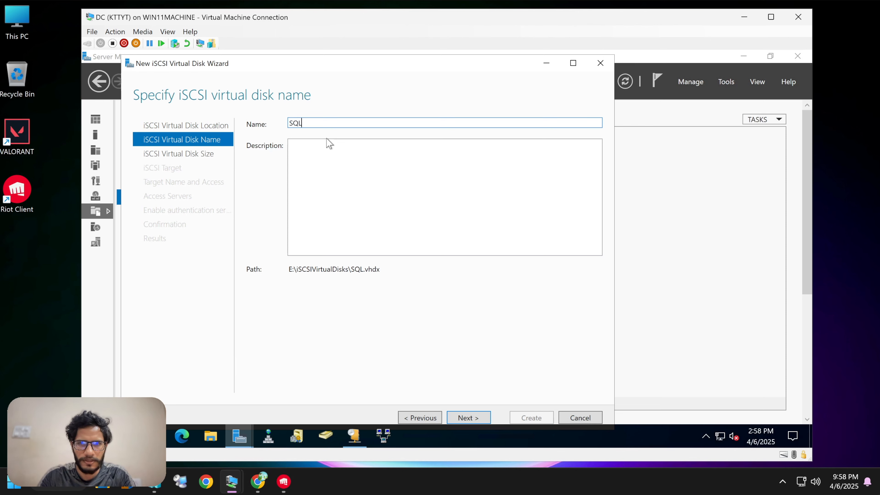
type("_FCI")
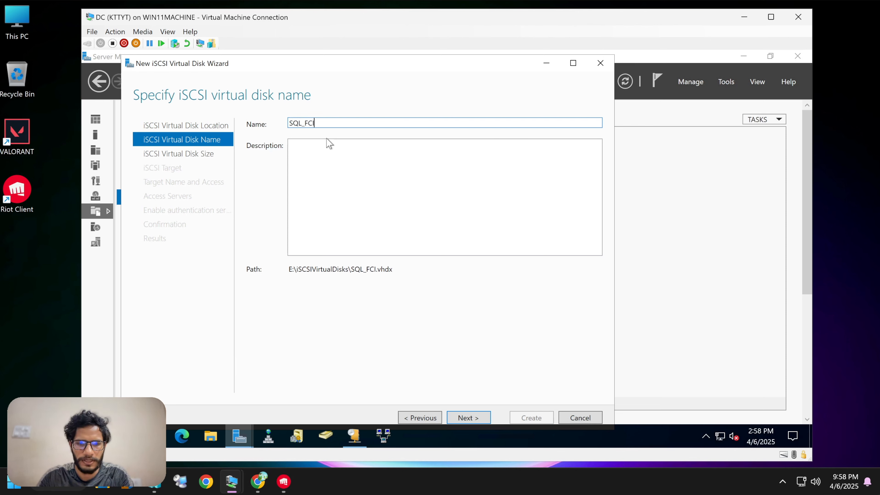
type("_Disk")
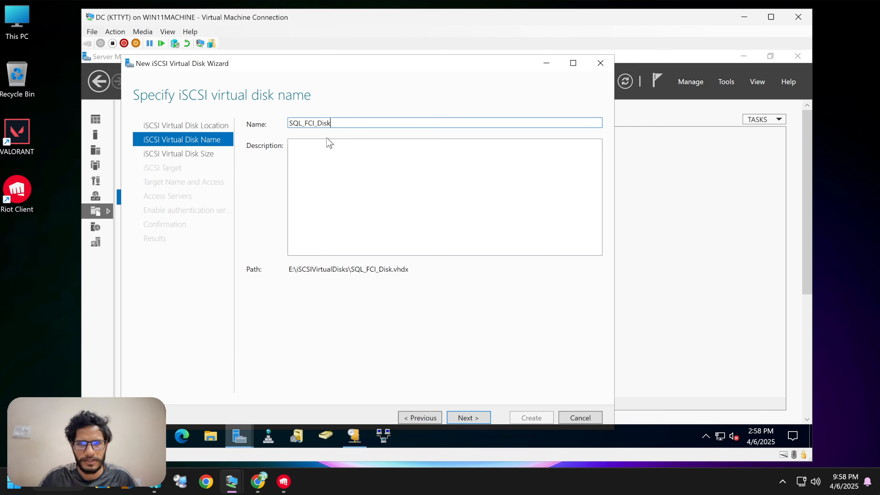
left_click(466, 417)
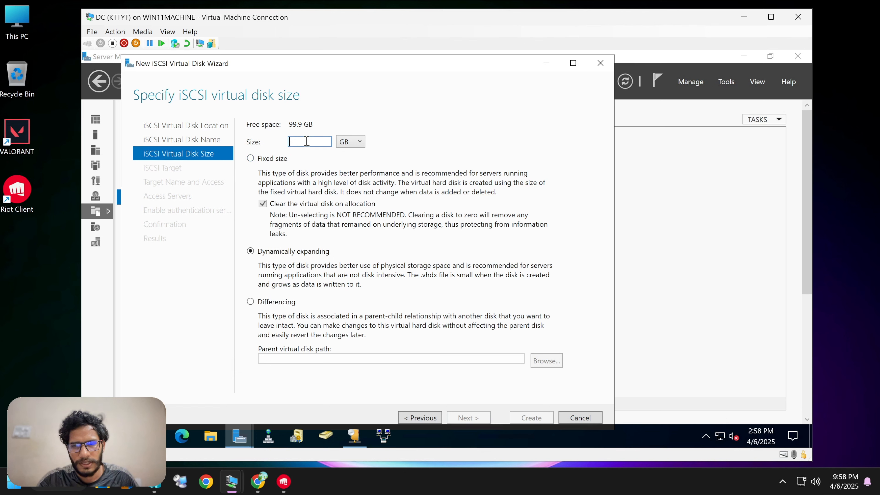
type("10")
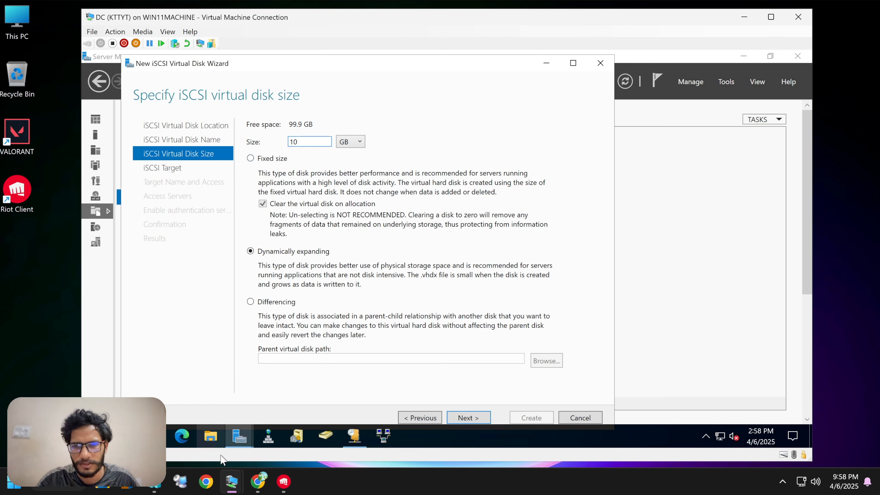
Step: Switch to the iSCSI configuration article in Chrome and review steps 3 and 4 on the quorum disk's name and size
left_click(258, 481)
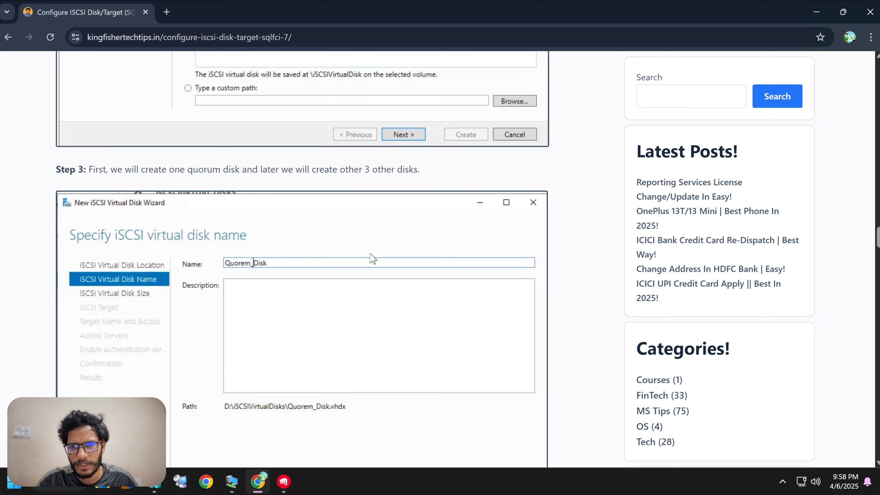
scroll(247, 171, "up", 10)
scroll(249, 171, "down", 6)
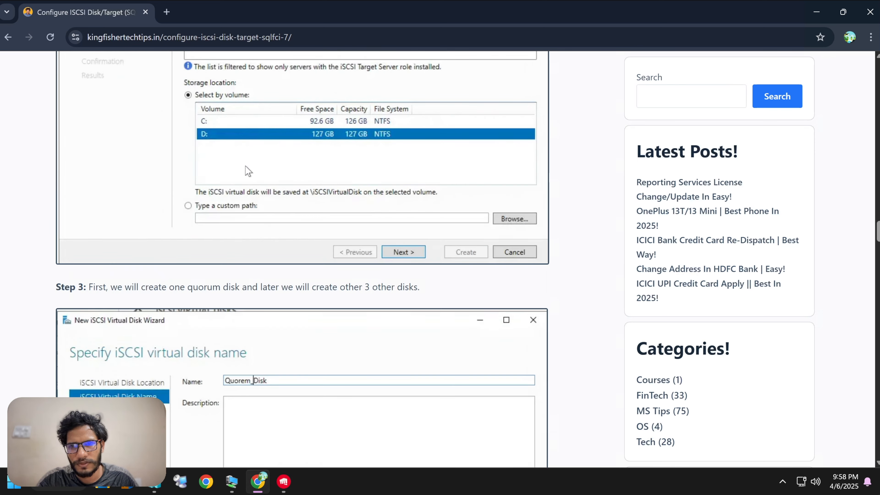
scroll(248, 171, "down", 2)
scroll(246, 167, "down", 6)
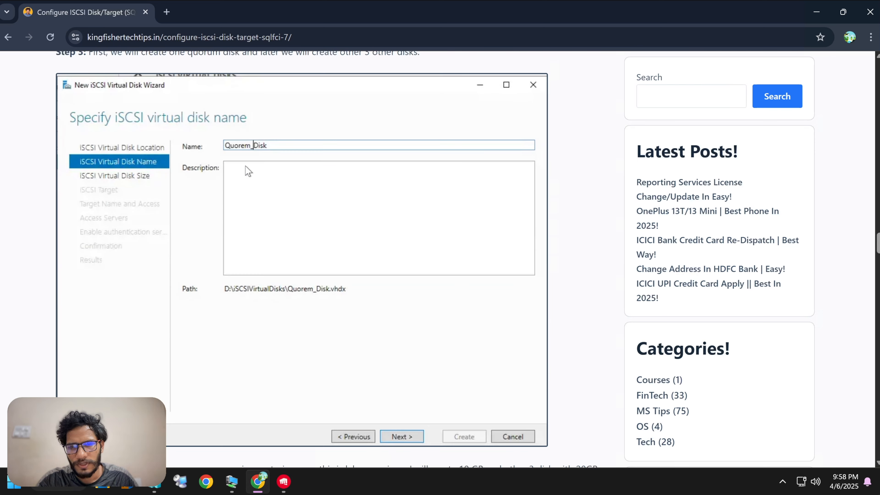
scroll(276, 199, "down", 2)
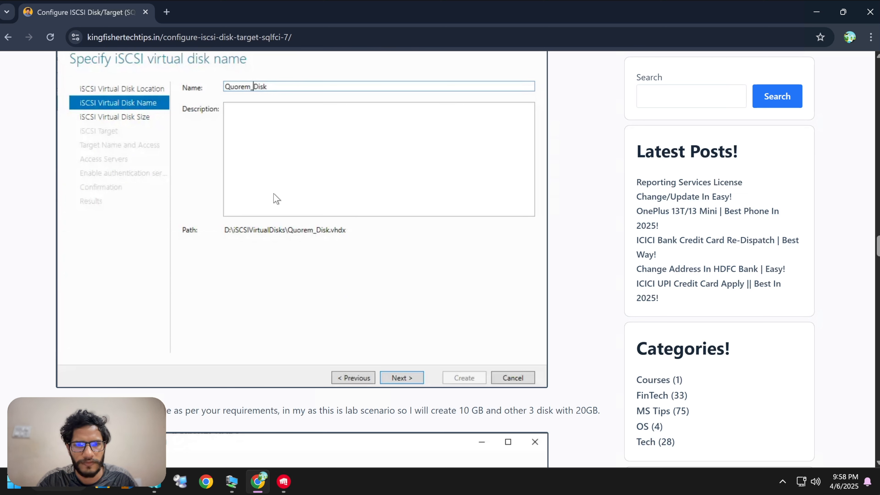
scroll(276, 199, "down", 8)
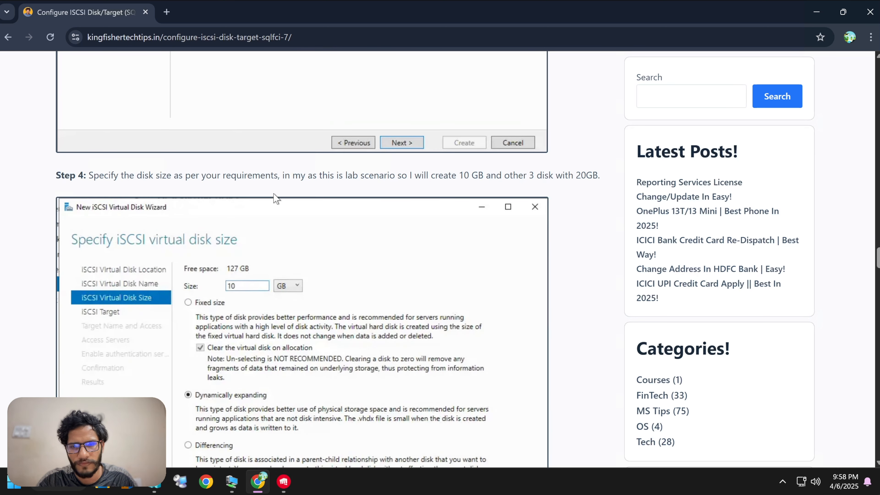
scroll(276, 199, "up", 12)
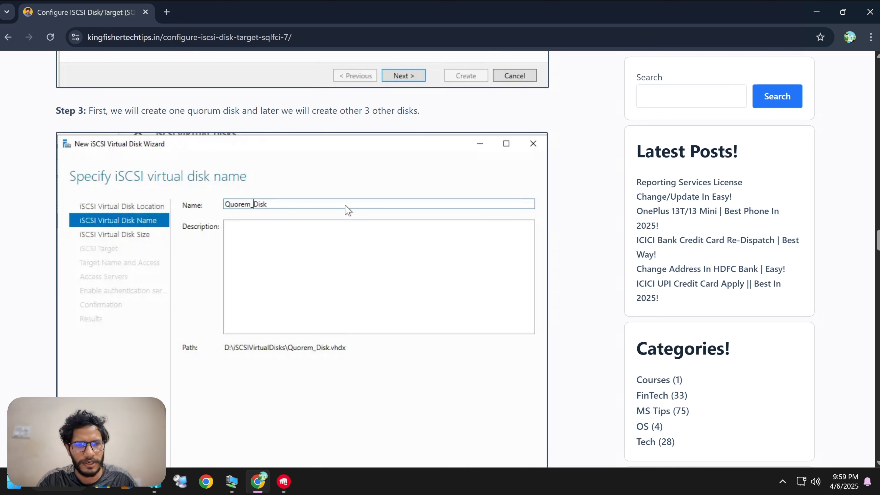
scroll(347, 210, "down", 2)
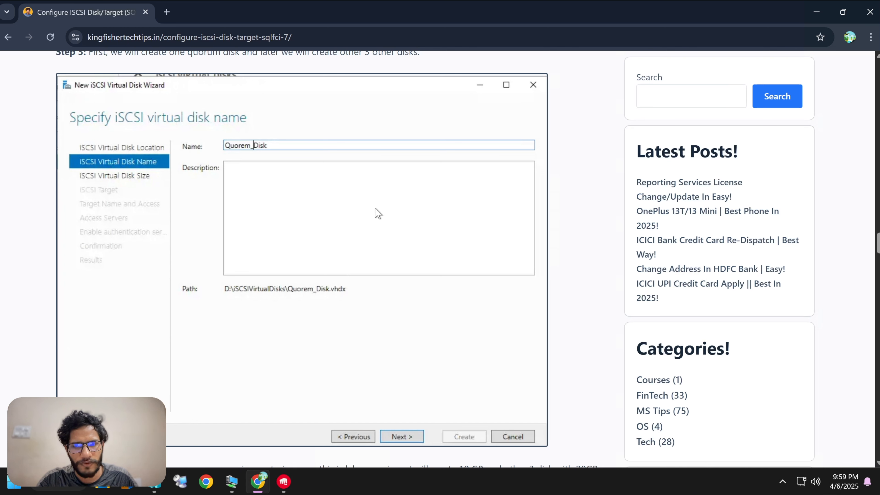
scroll(378, 213, "down", 8)
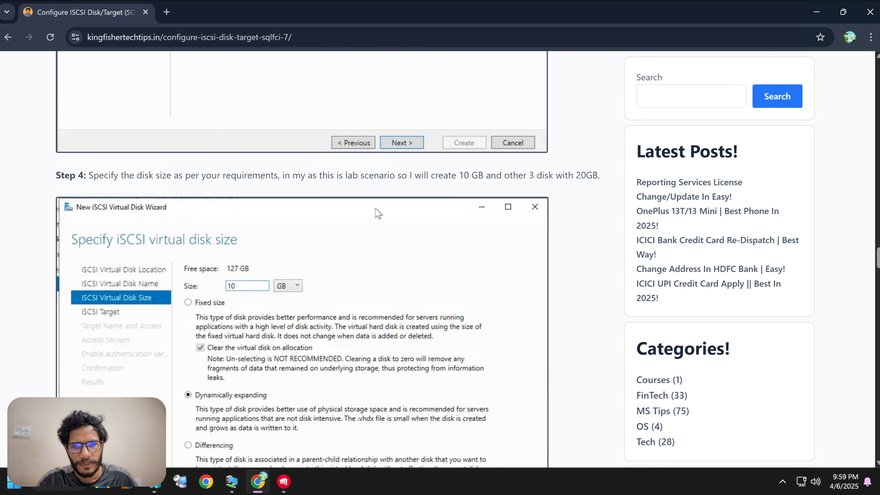
Step: Skim the article's remaining steps on the iSCSI target, access servers and confirmation through to the end
scroll(378, 213, "down", 15)
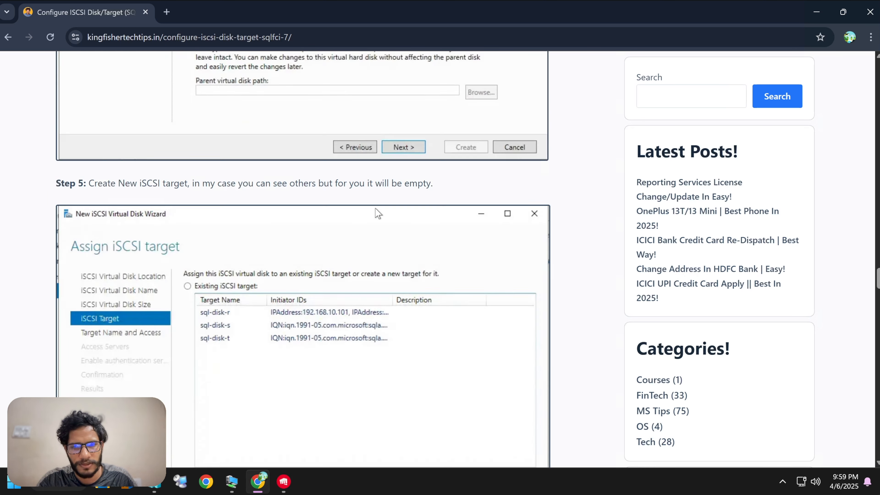
scroll(378, 213, "down", 3)
scroll(378, 213, "down", 3)
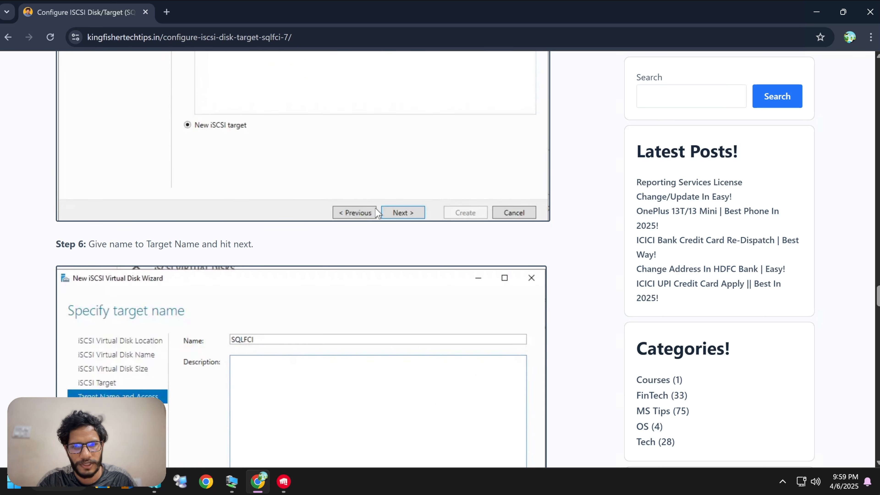
scroll(378, 213, "down", 6)
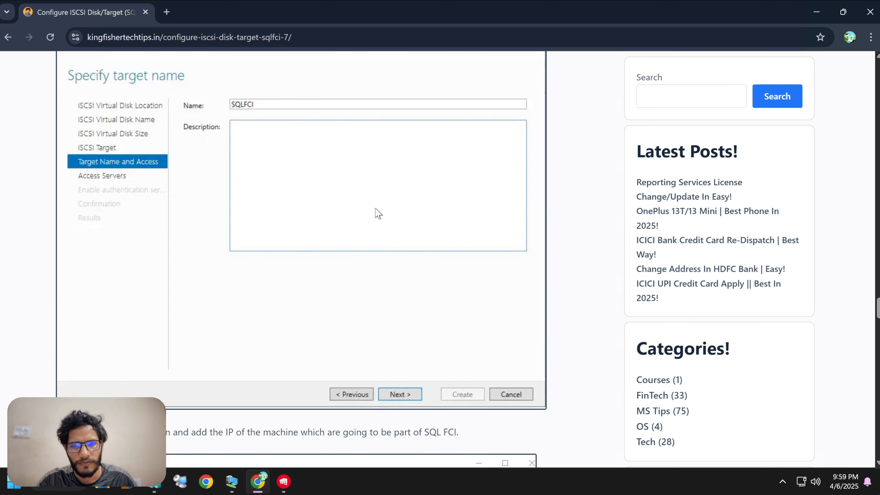
scroll(378, 212, "down", 5)
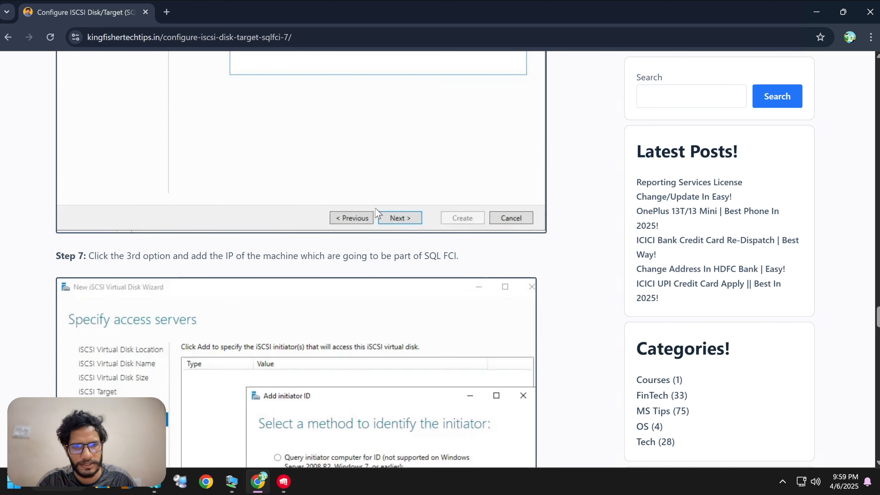
scroll(378, 213, "down", 20)
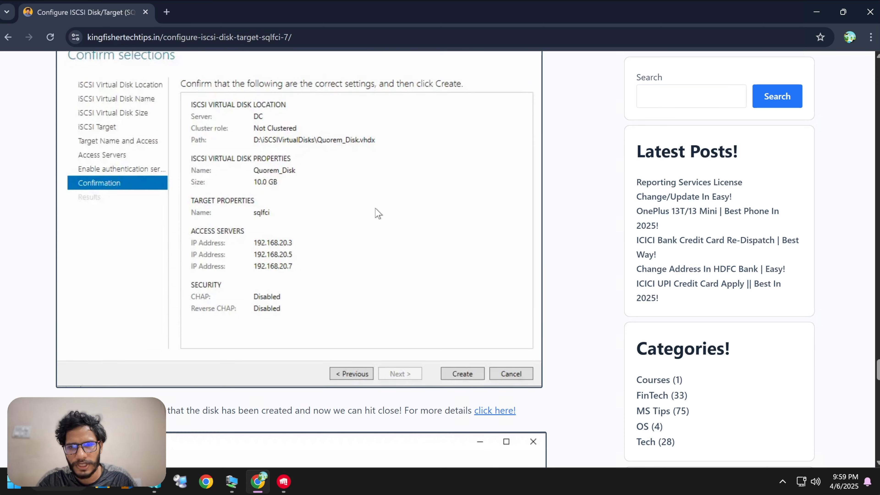
scroll(378, 213, "down", 9)
scroll(378, 213, "down", 12)
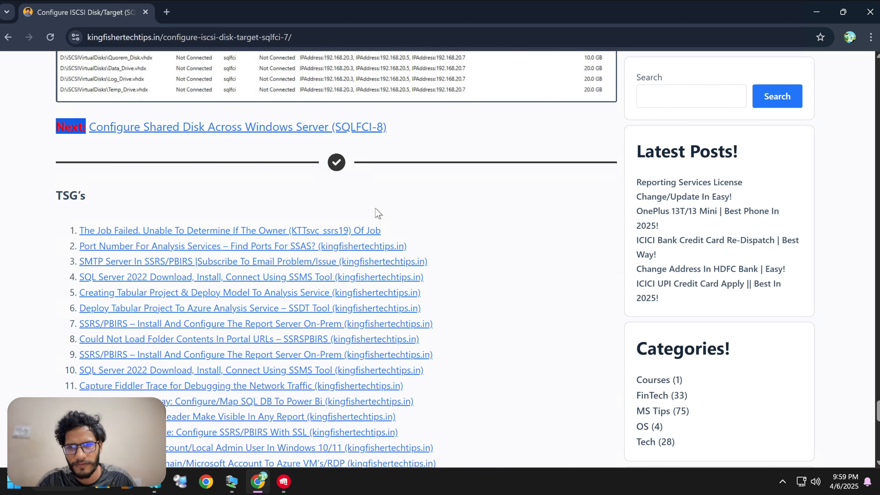
Step: Read the article's note about creating the Data, Logs and Temp disks, together with its table of disks
scroll(379, 213, "up", 5)
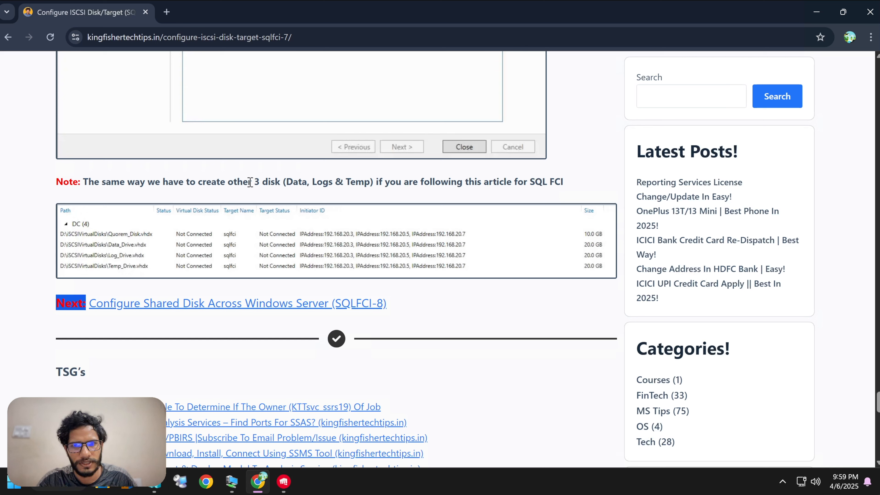
left_click_drag(255, 181, 362, 183)
left_click(304, 184)
left_click(448, 188)
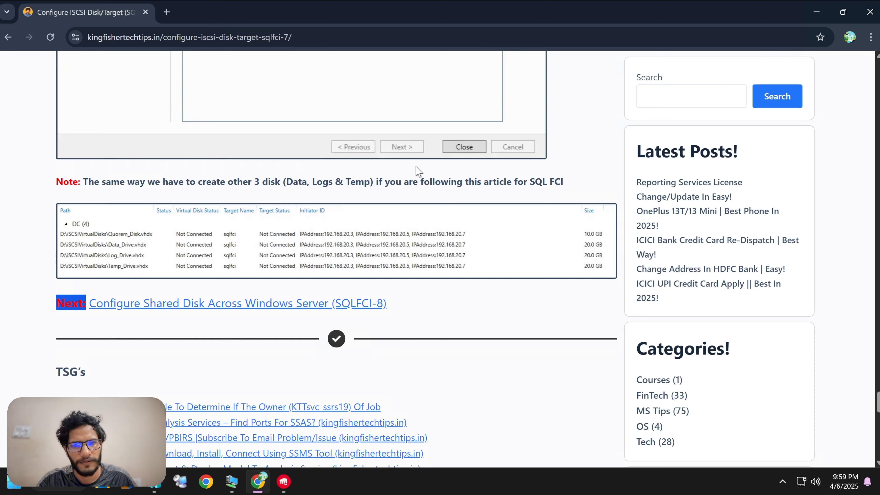
scroll(344, 175, "down", 5)
scroll(343, 173, "up", 5)
scroll(342, 176, "up", 5)
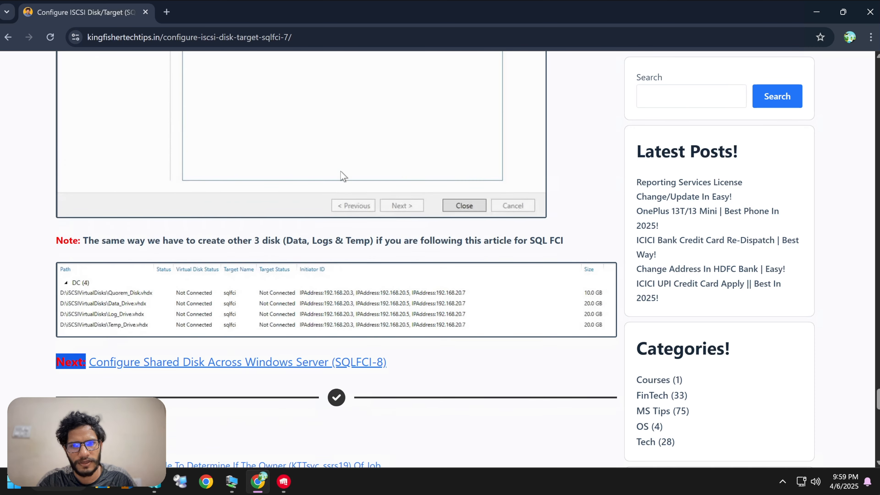
Step: Switch from the article back to the DC virtual machine's wizard and assign the virtual disk to a new iSCSI target
scroll(344, 176, "up", 15)
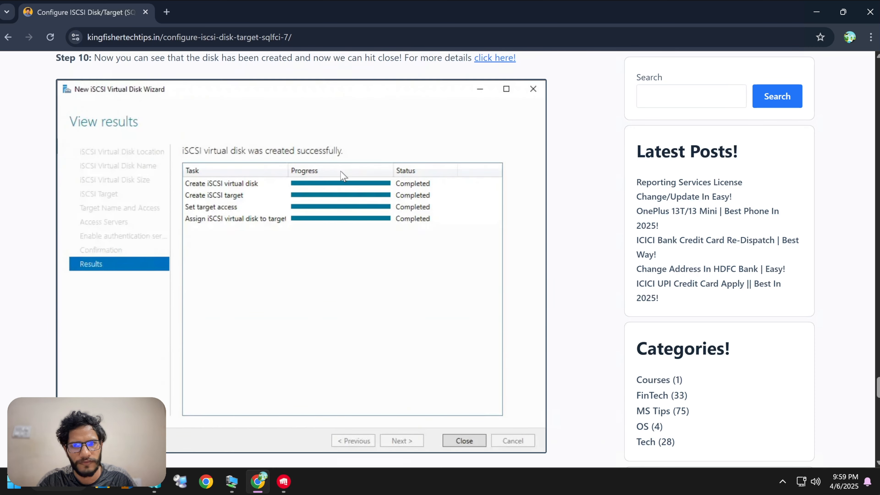
scroll(343, 176, "down", 8)
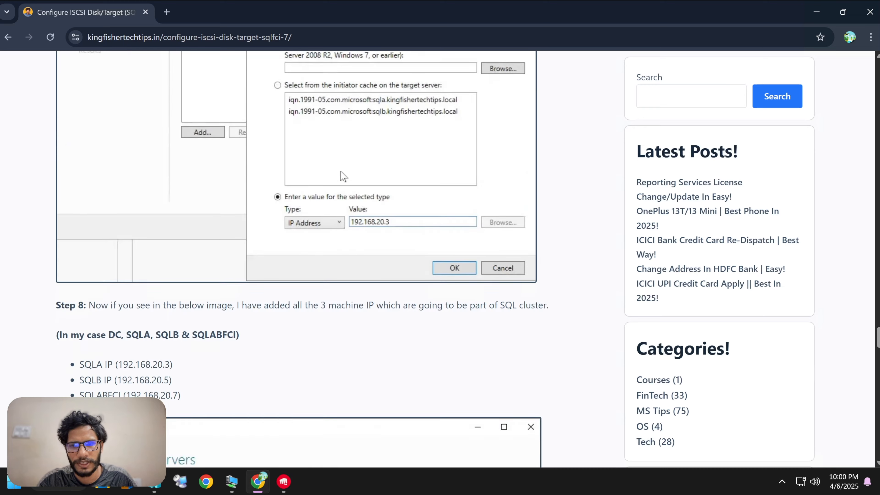
key("alt+Tab")
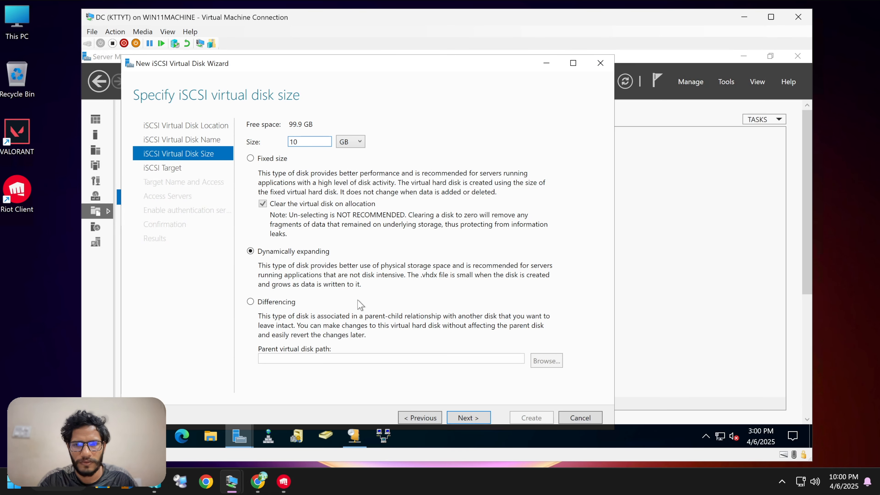
left_click(466, 417)
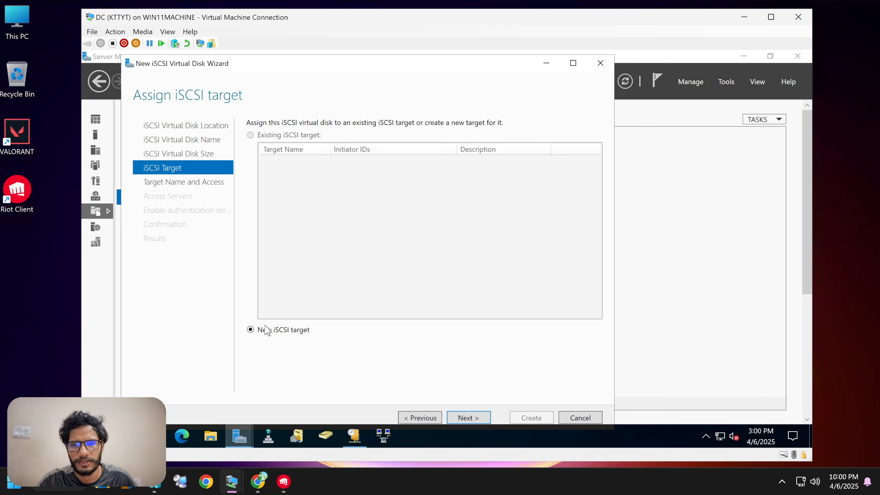
left_click(463, 417)
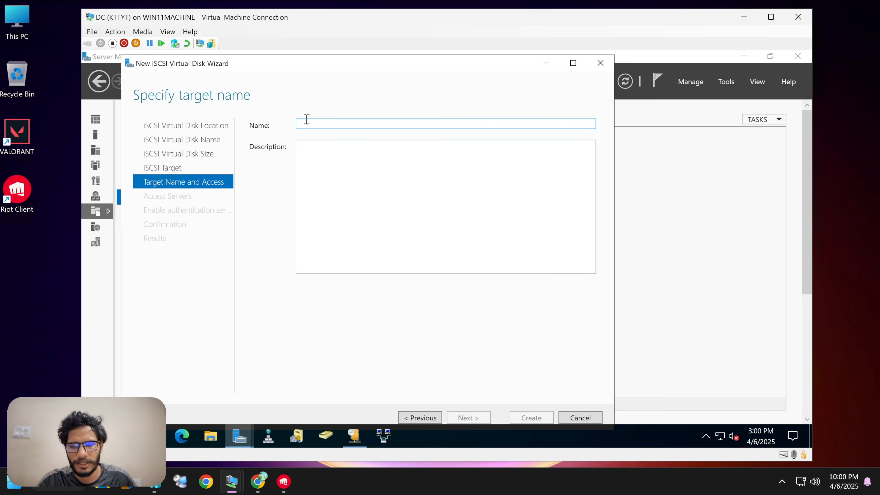
Step: Name the iSCSI target Quorem-Disk, declining the automatic conversion of the underscore version, and continue to the access servers
type("Q")
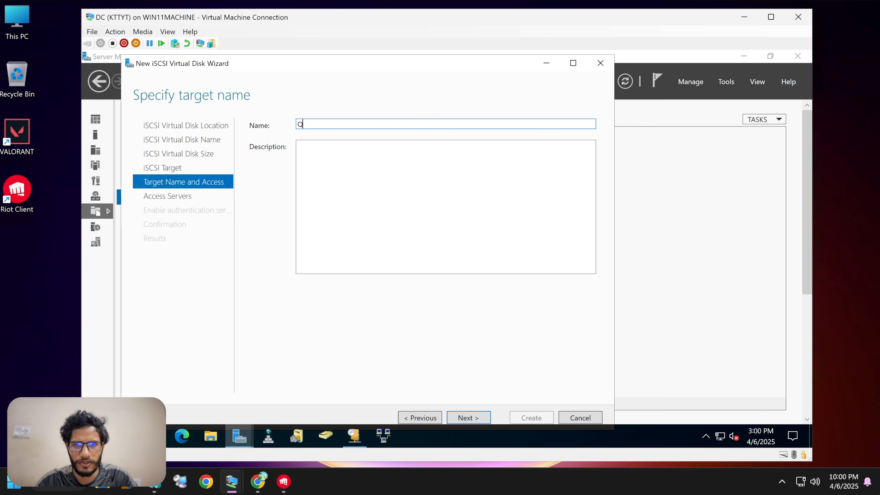
type("uorem_Disk")
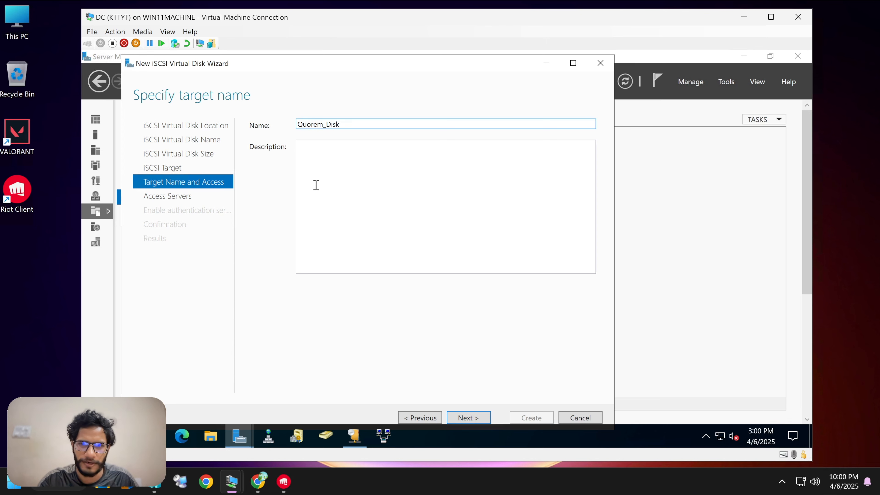
left_click(317, 178)
left_click_drag(369, 122, 304, 131)
left_click(347, 185)
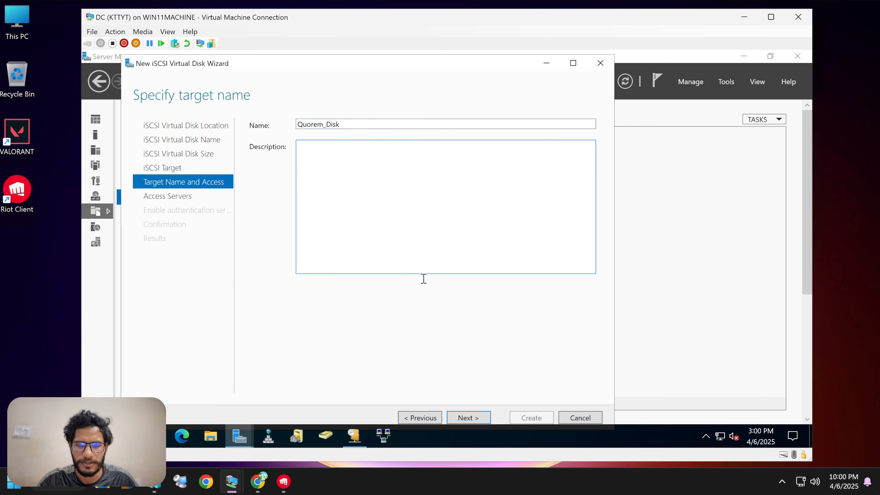
left_click(471, 418)
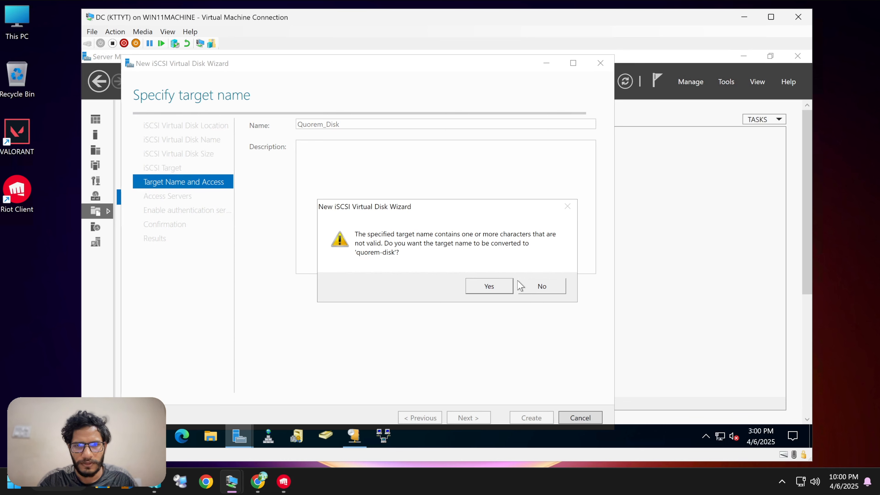
left_click(520, 285)
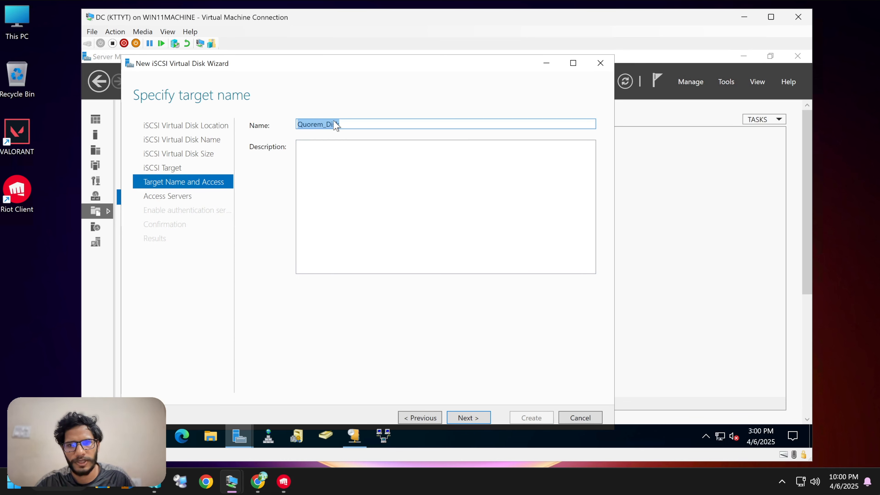
left_click(330, 124)
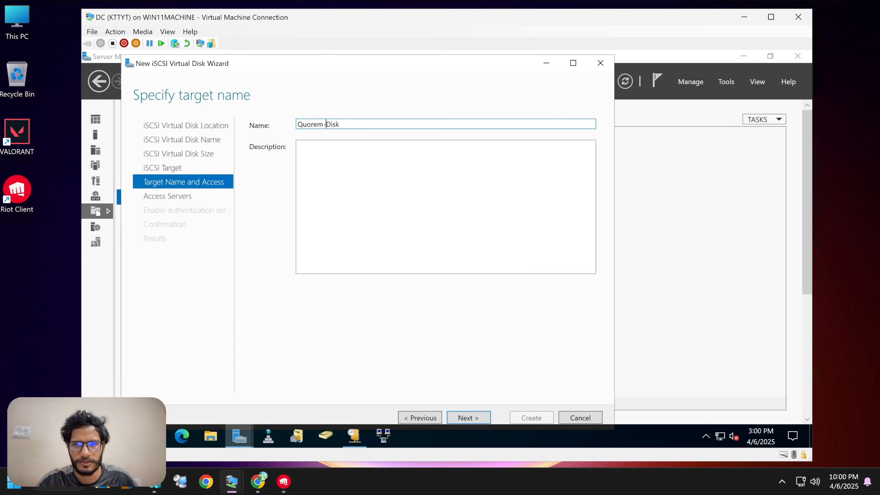
left_click(467, 419)
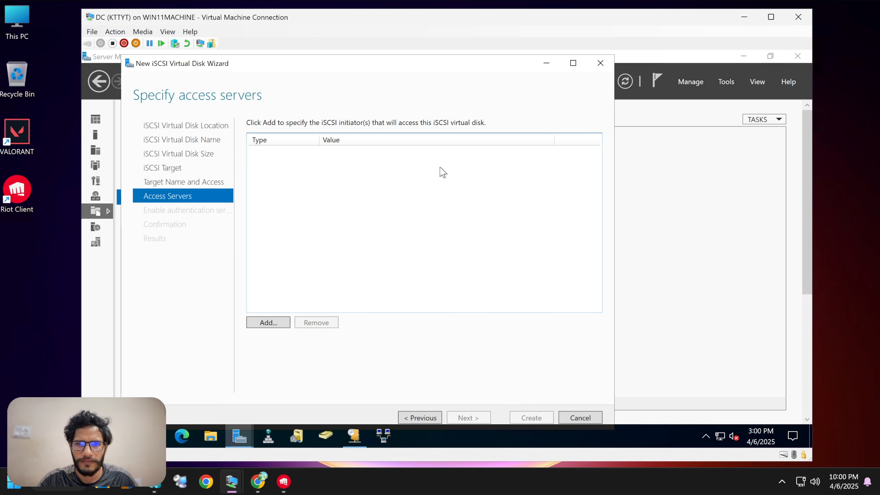
Step: Start adding an initiator ID for the disk, identified by an entered value of type IP Address
left_click(271, 323)
left_click_drag(270, 136, 280, 119)
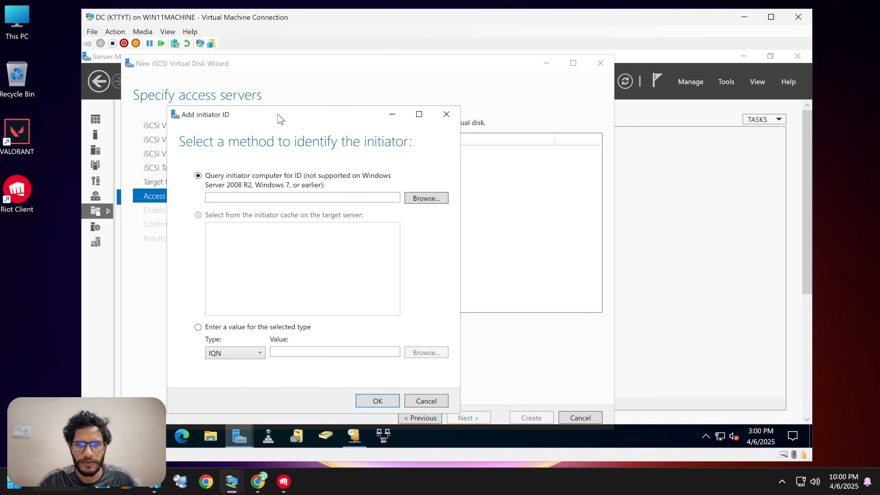
left_click(227, 326)
left_click(322, 351)
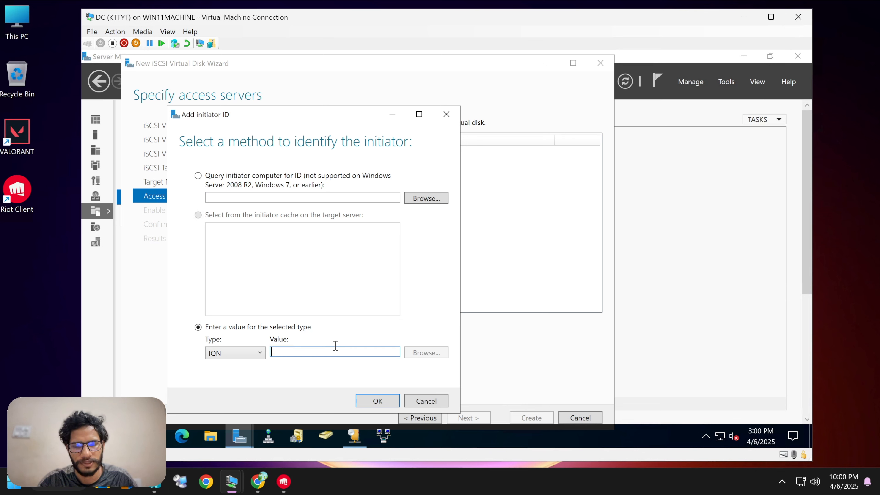
left_click(242, 354)
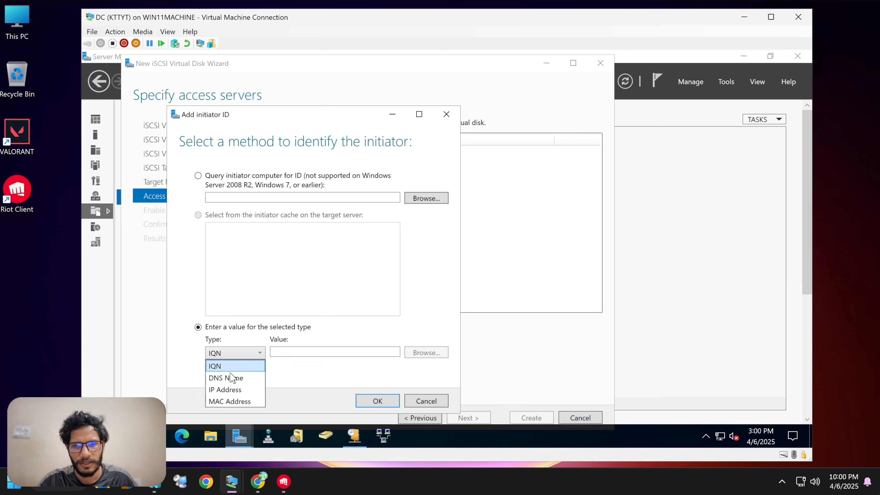
left_click(234, 390)
left_click(366, 353)
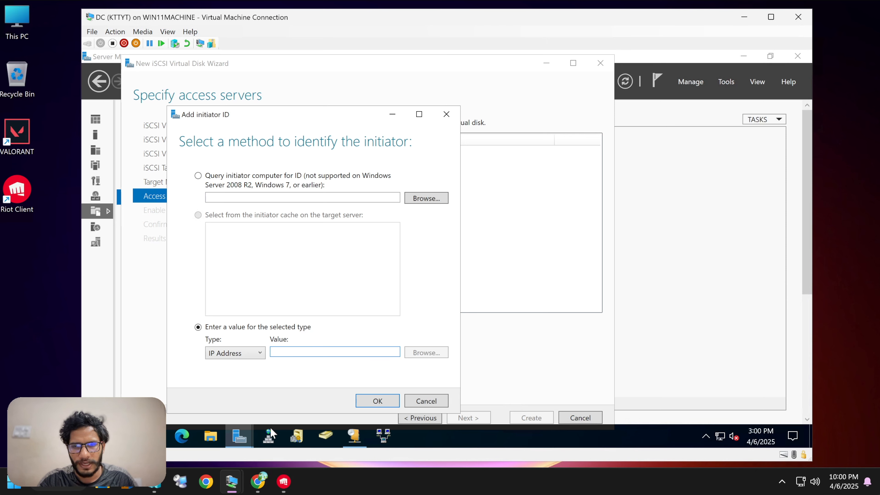
Step: Check the IP addresses of SQLA, SQLB and SQLABFCI in the DHCP address leases and return to the initiator entry
left_click(346, 437)
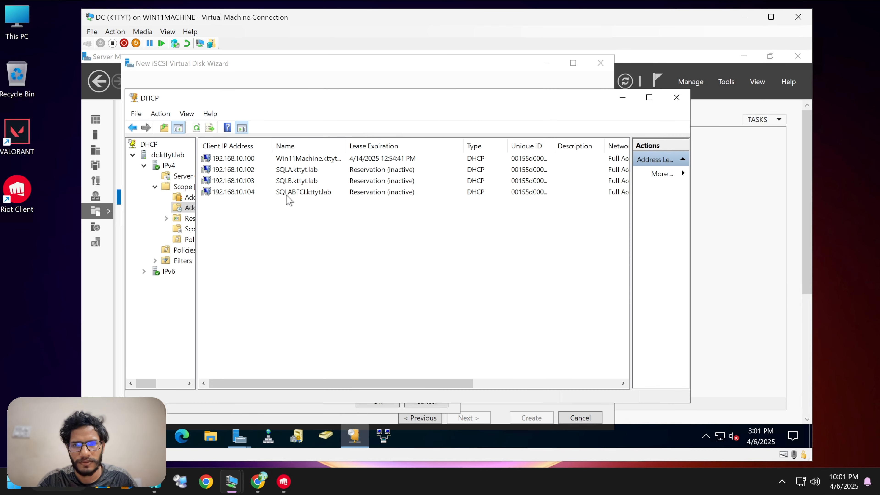
left_click(247, 172)
left_click(249, 181)
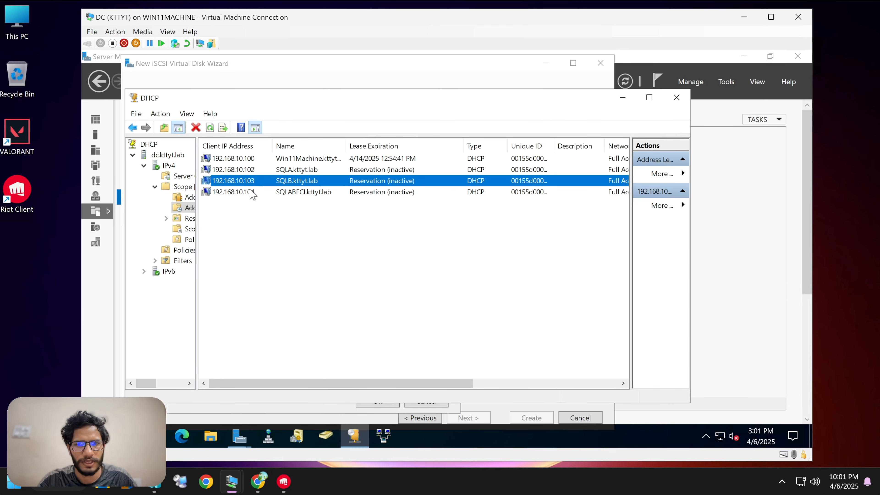
left_click(252, 193)
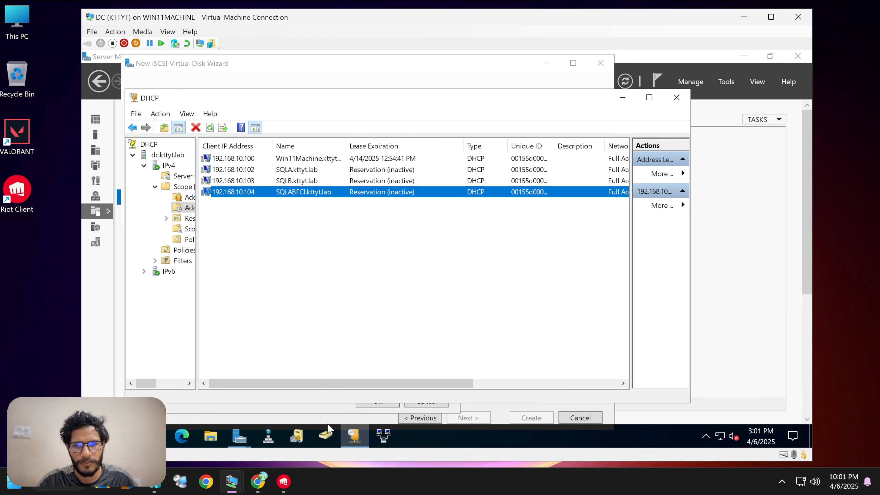
left_click(310, 411)
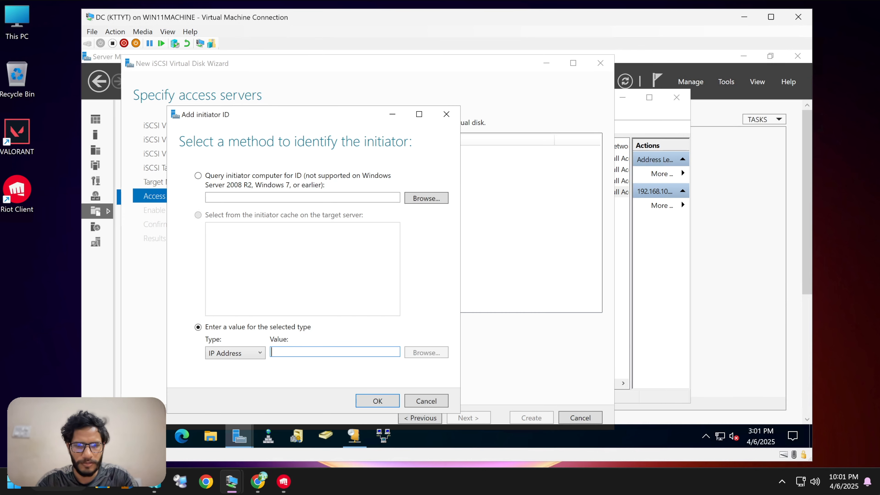
Step: Enter SQLA's address 192.168.10.102 as the initiator value and add it to the access servers
type("192.168")
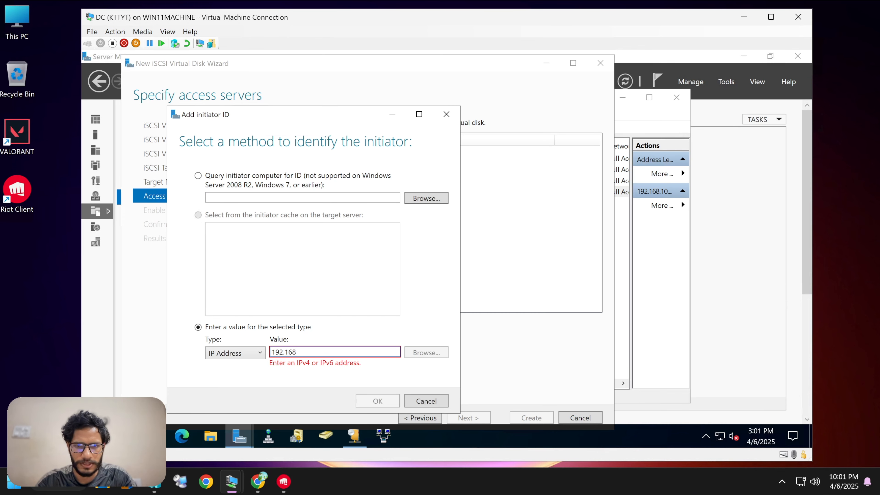
type(".10.")
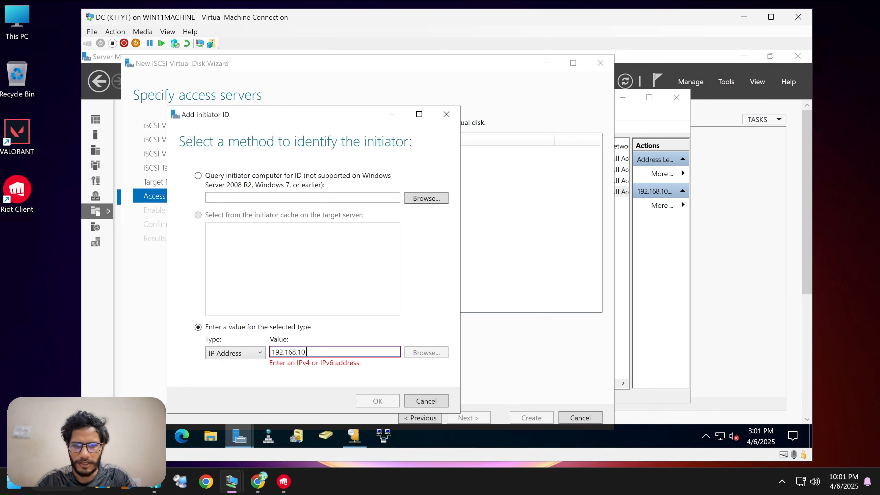
type("102")
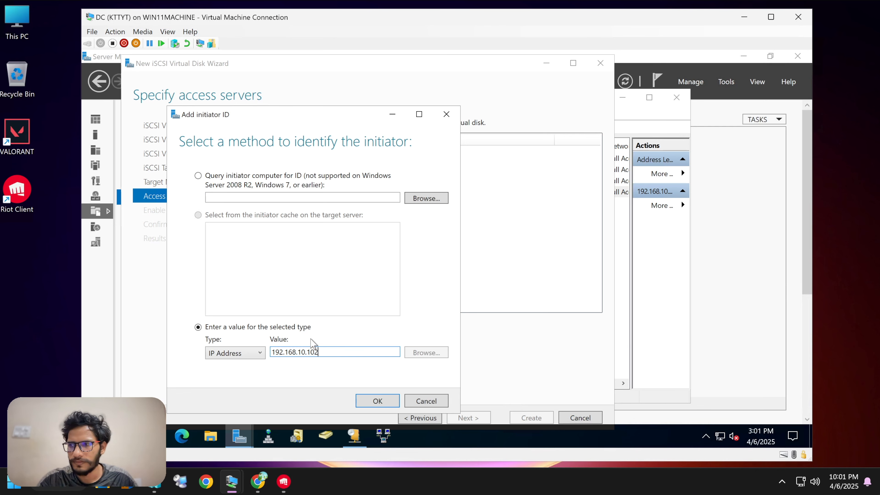
key("Return")
left_click(361, 152)
Step: Add SQLB as a second access server of type IP Address with the value 192.168.10.103
left_click(284, 322)
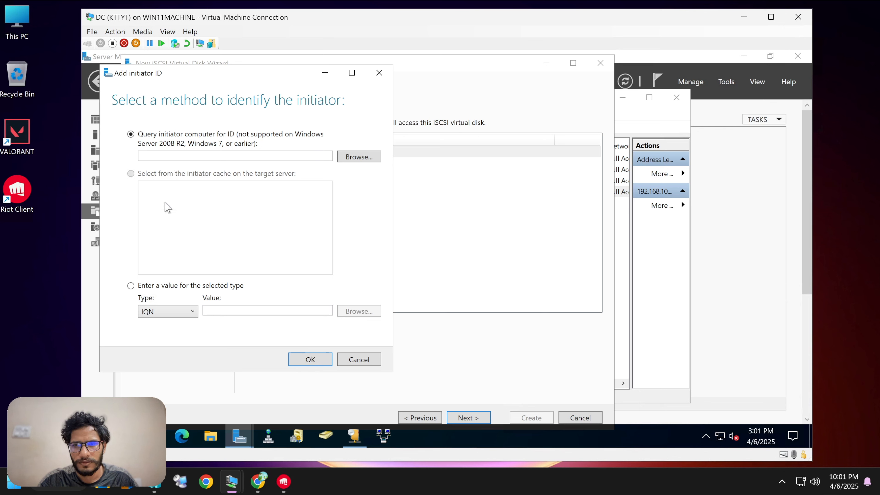
left_click(162, 288)
left_click(187, 316)
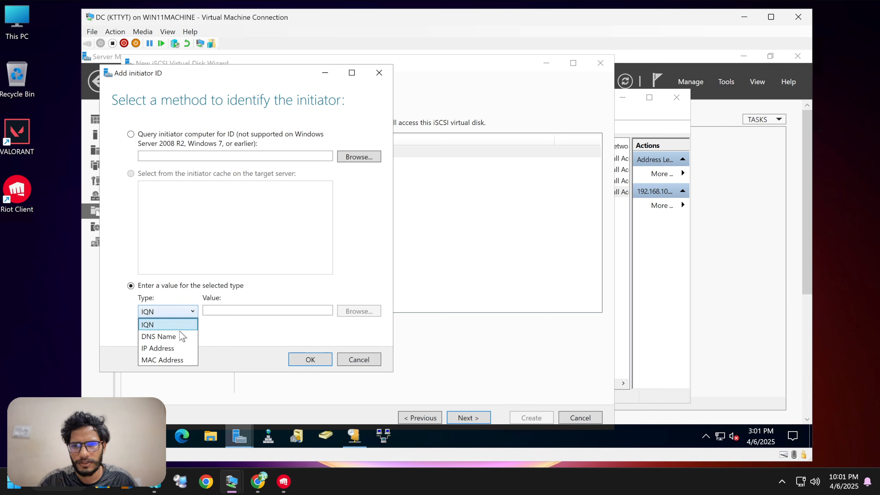
left_click(166, 348)
left_click(266, 312)
type("192.168.10.")
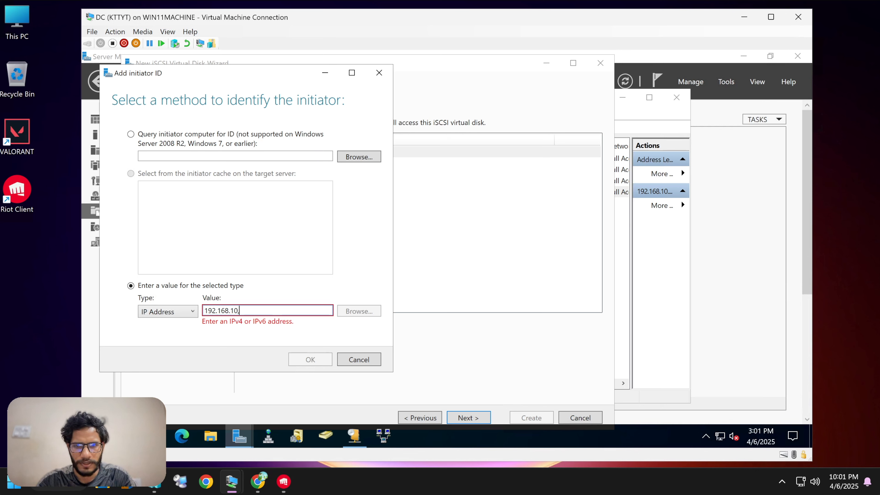
type("103")
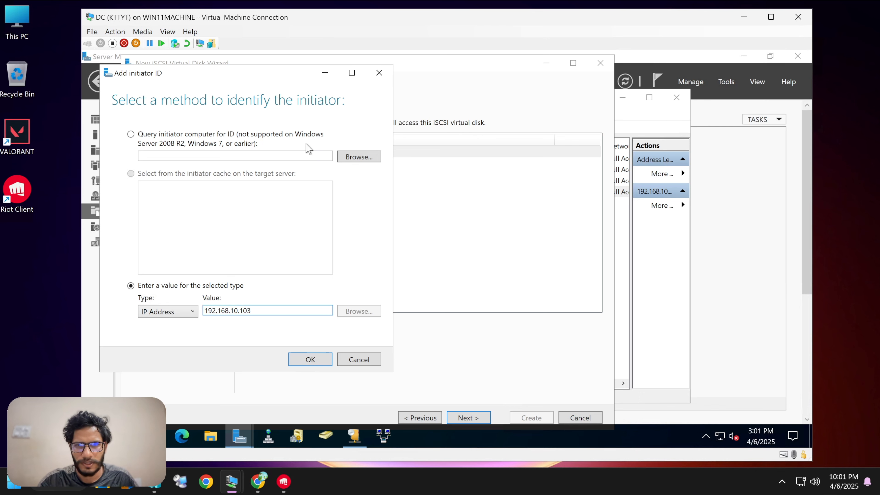
left_click(311, 360)
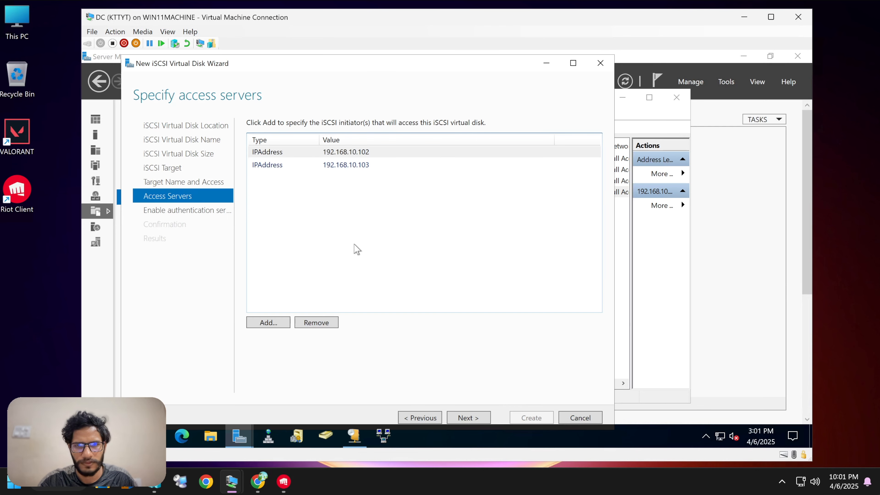
Step: Recheck SQLABFCI's DHCP lease and add it as a third access server of type IP Address with the value 192.168.10.104
left_click(353, 440)
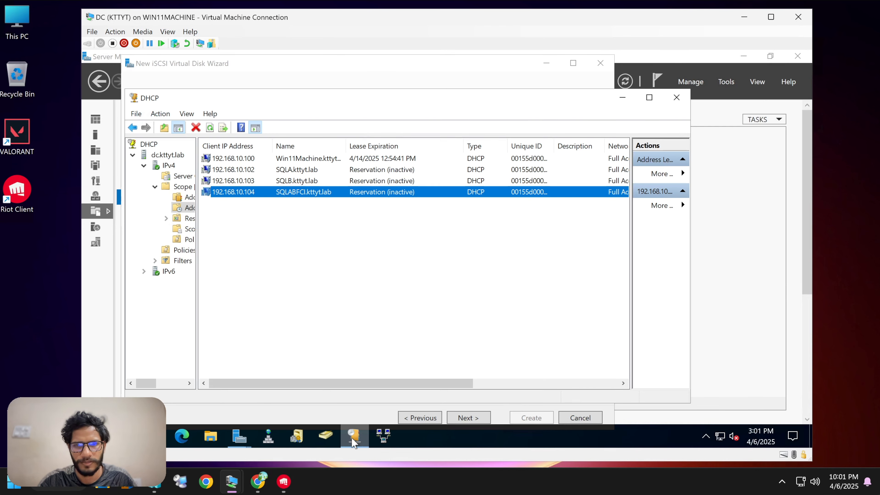
left_click(353, 440)
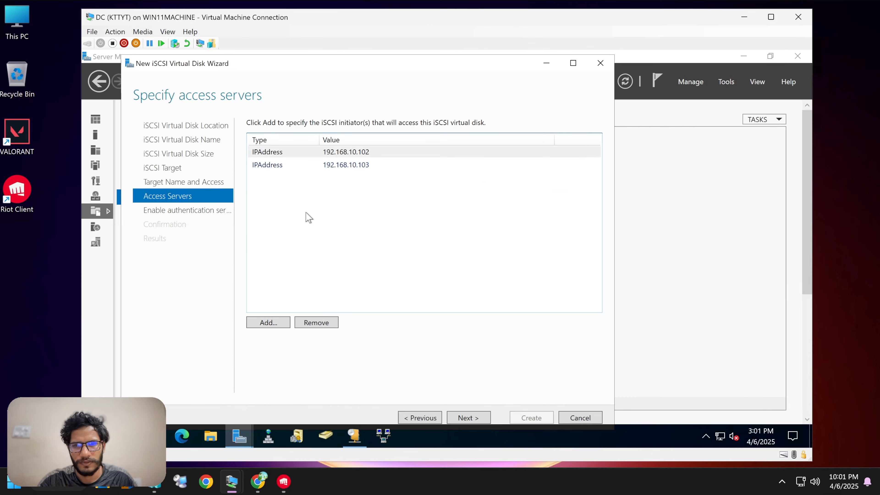
left_click(277, 323)
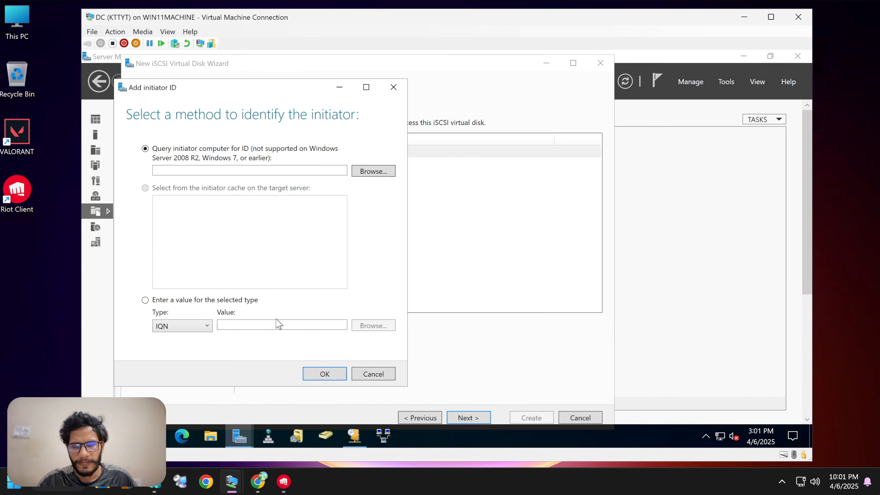
left_click(196, 326)
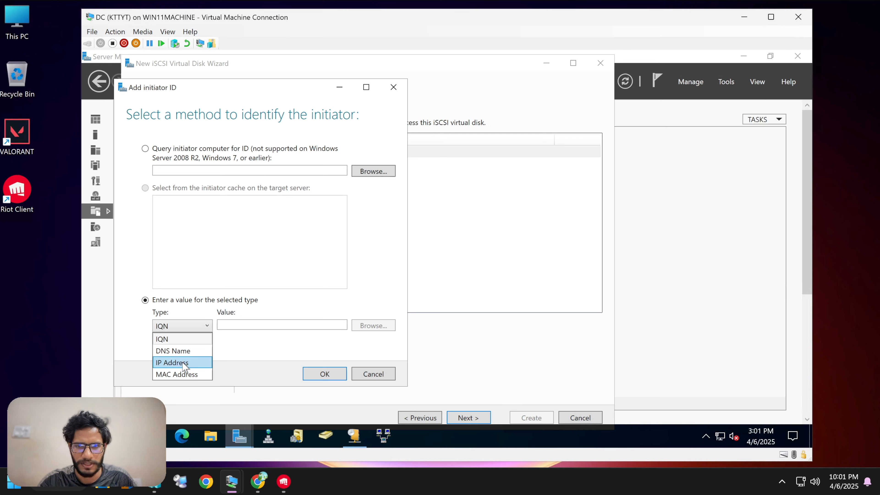
left_click(184, 363)
left_click(239, 324)
type("192.168.")
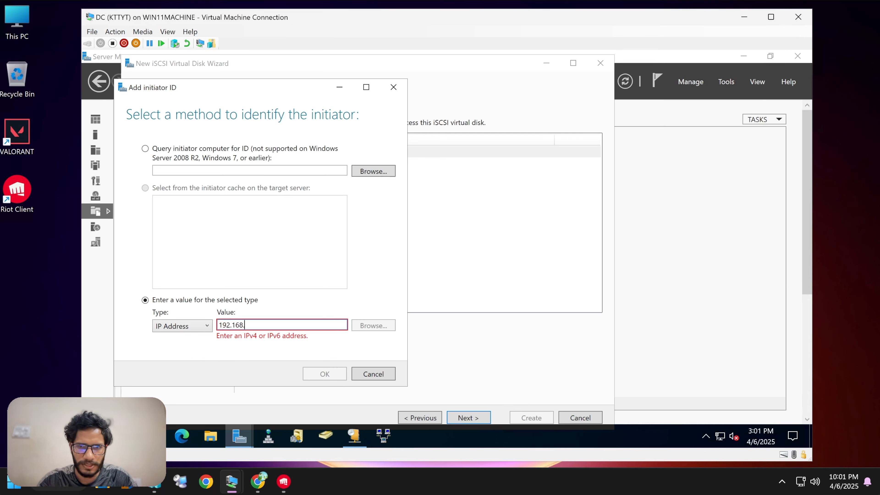
type("10.104")
left_click(325, 374)
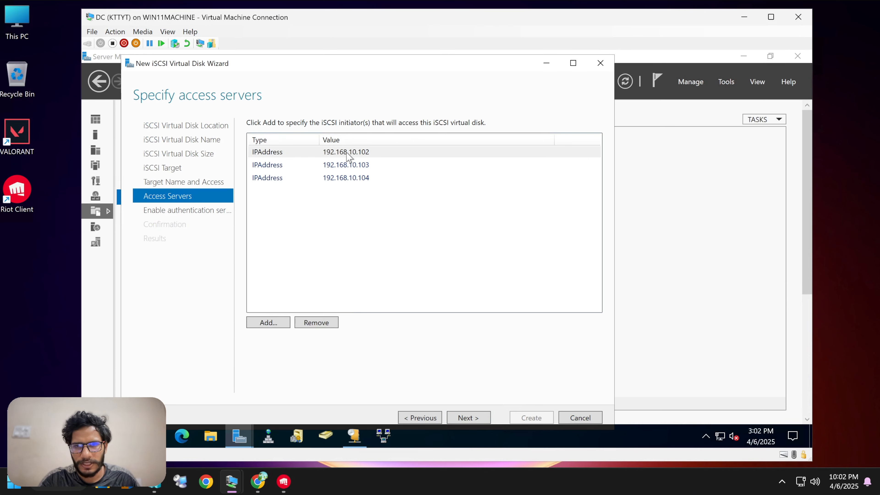
left_click(292, 177)
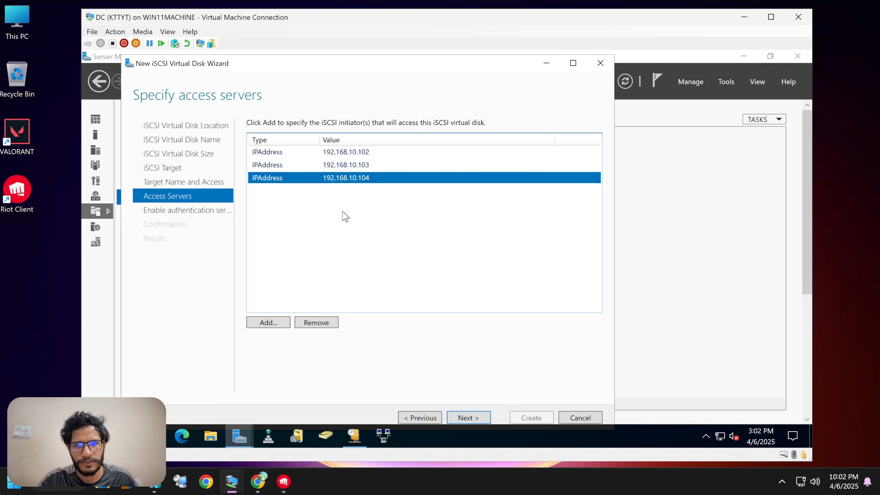
Step: Leave CHAP and reverse CHAP disabled, create the SQL_FCI_Disk virtual disk with its quorem-disk target, and close the wizard
left_click(341, 166)
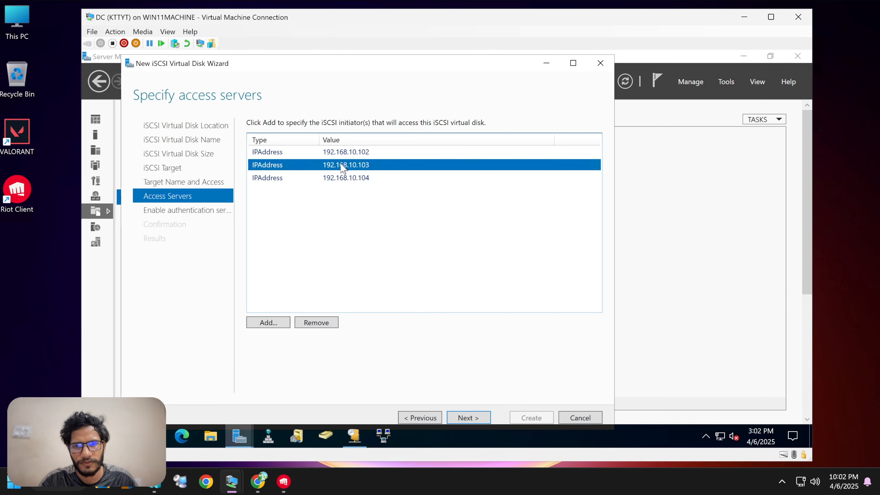
left_click(457, 418)
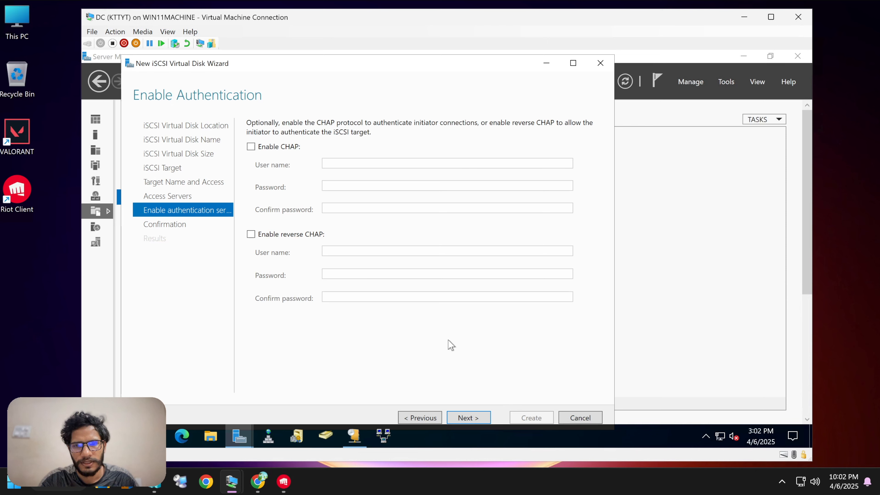
left_click(464, 418)
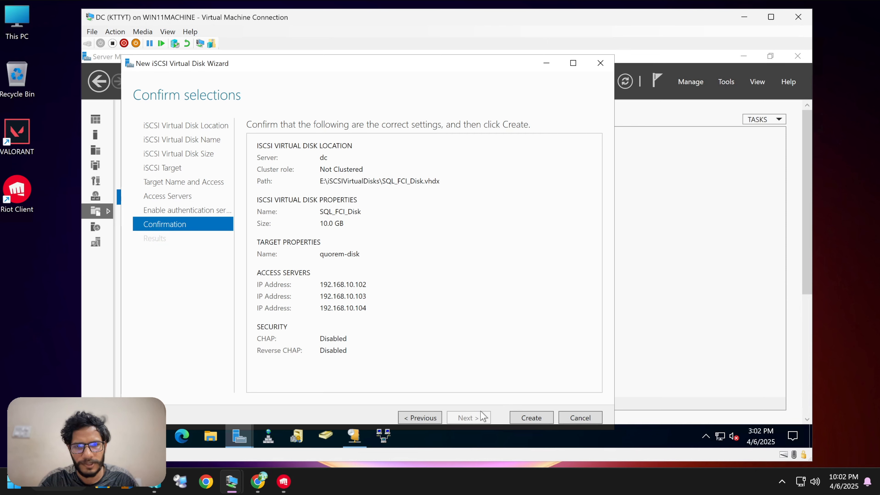
left_click(530, 418)
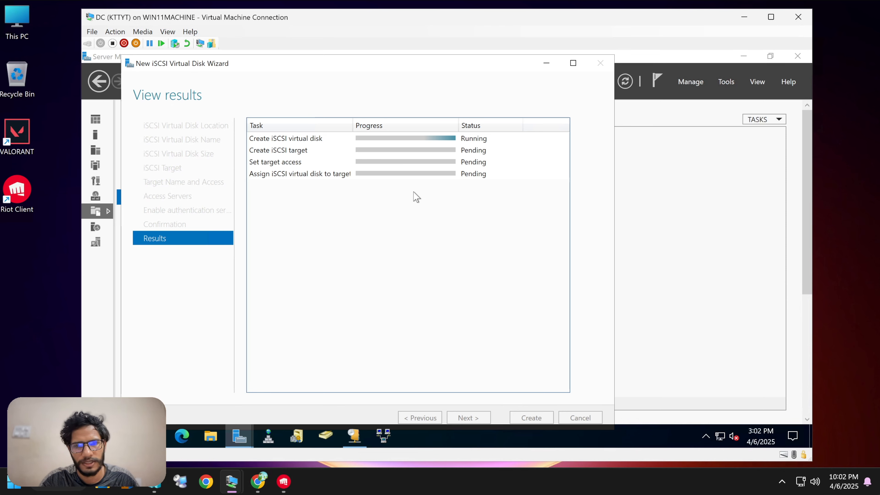
left_click_drag(385, 62, 386, 58)
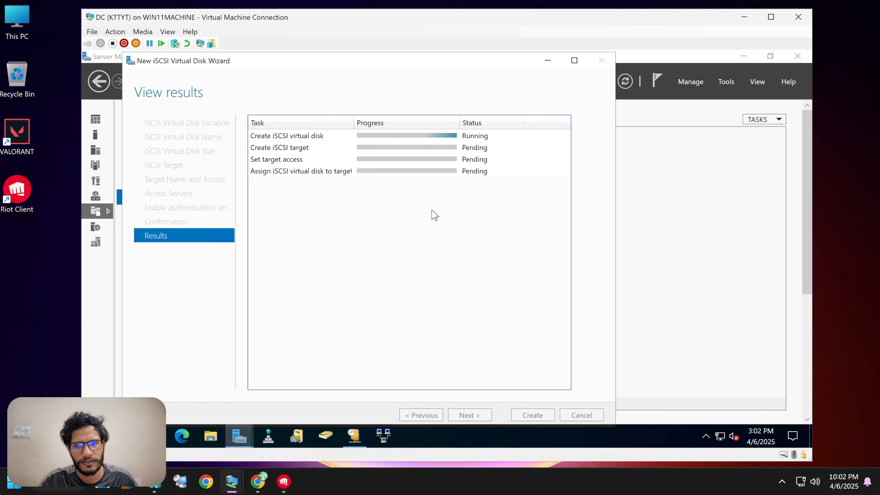
left_click(532, 416)
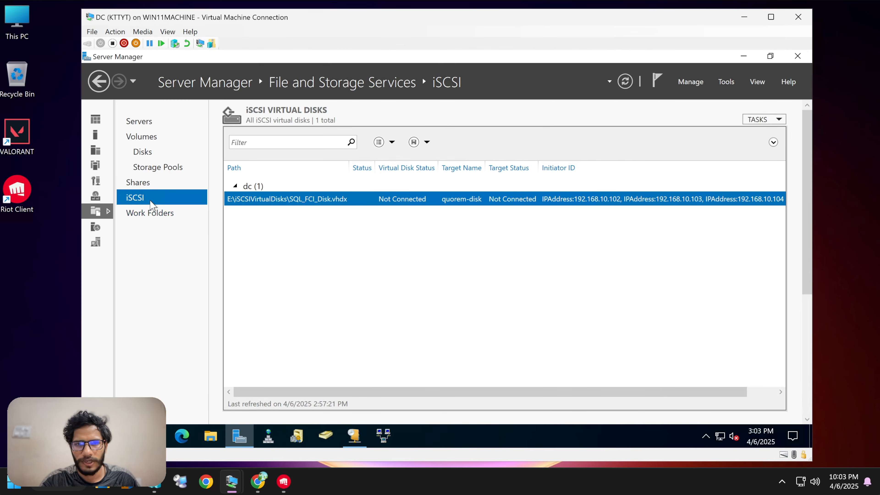
Step: Start a new iSCSI virtual disk on volume E: of server dc and name it Data-Disk
left_click(765, 122)
left_click(756, 131)
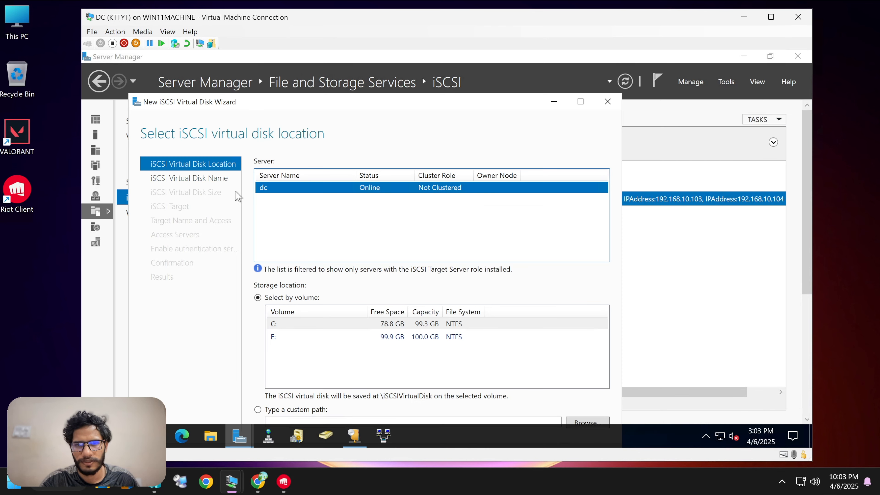
left_click(283, 321)
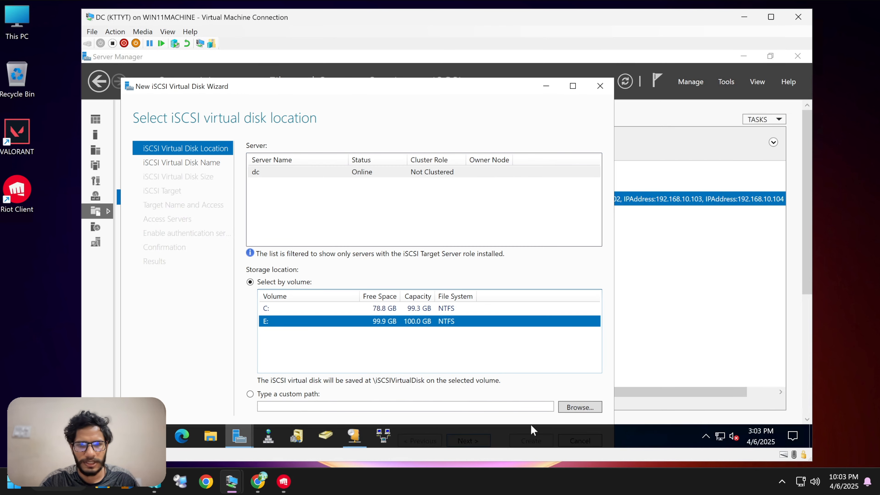
left_click(468, 416)
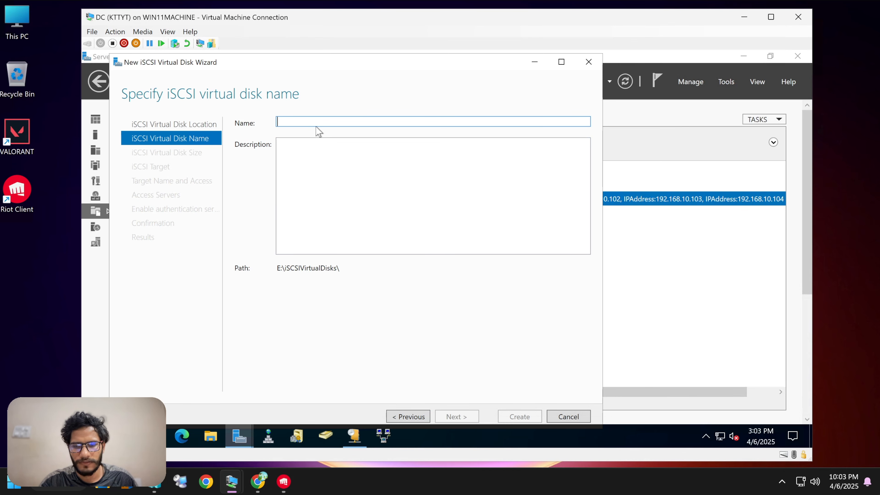
type("Data-")
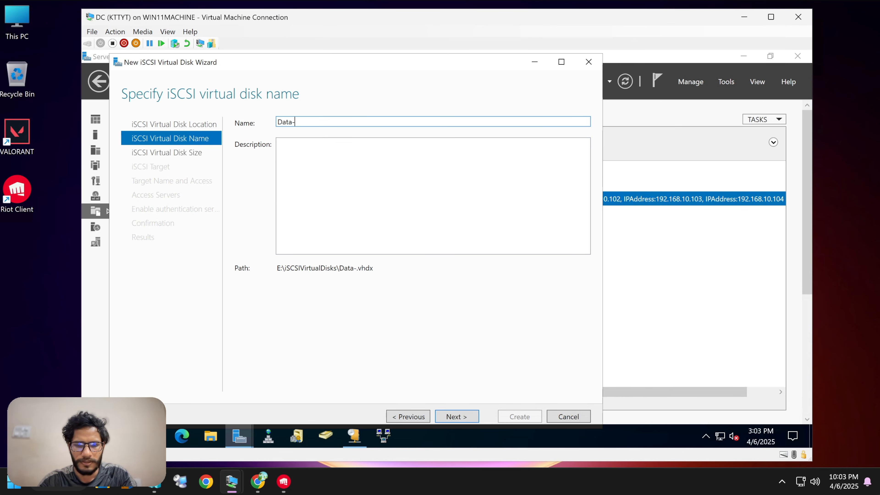
type("Disk")
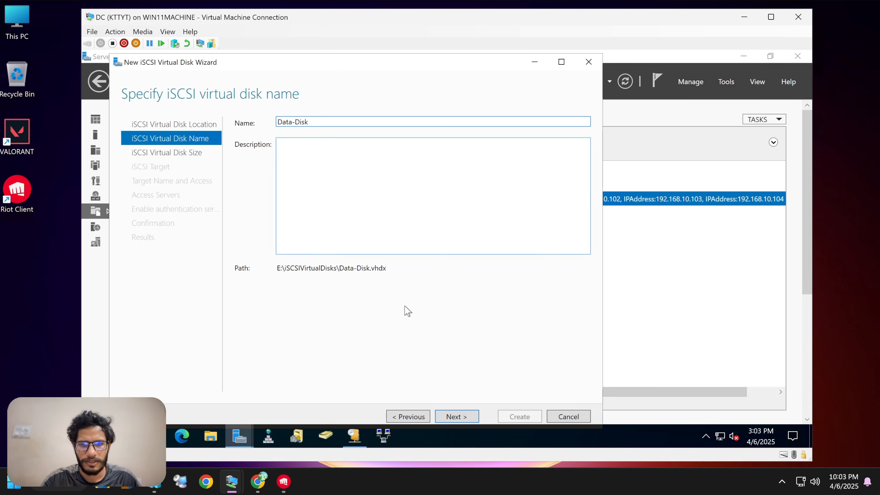
left_click(448, 417)
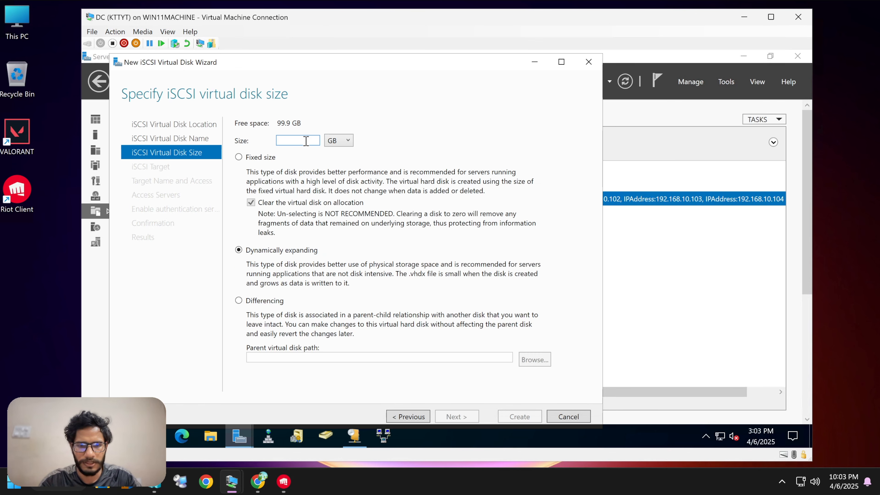
Step: Set Data-Disk to 20 GB, assign it to the existing quorem-disk target, create it, and close the wizard
type("10")
left_click(455, 417)
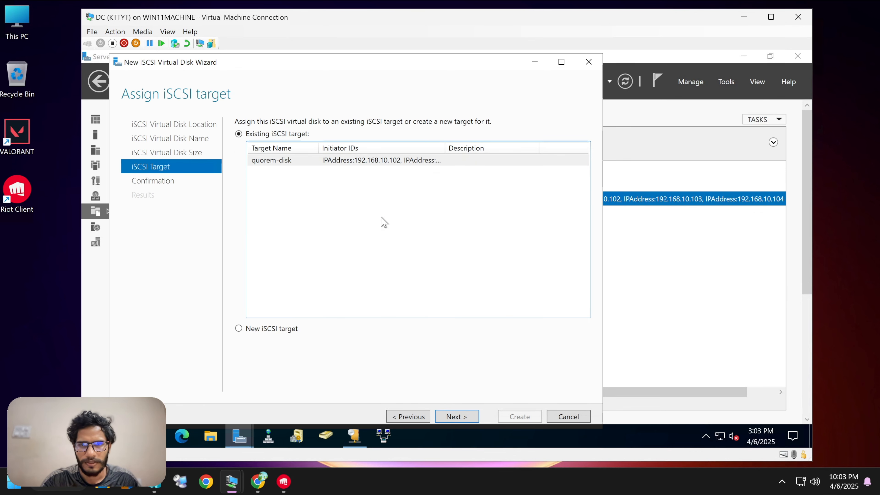
left_click(438, 160)
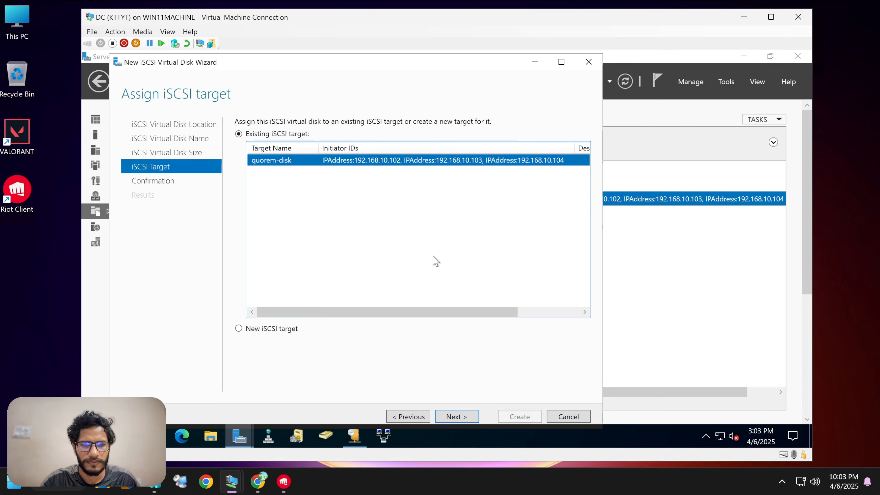
left_click(457, 416)
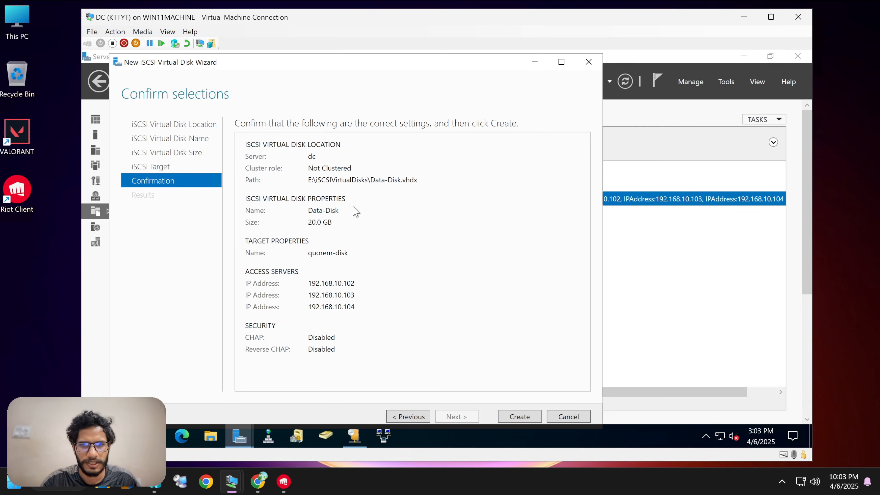
left_click(519, 417)
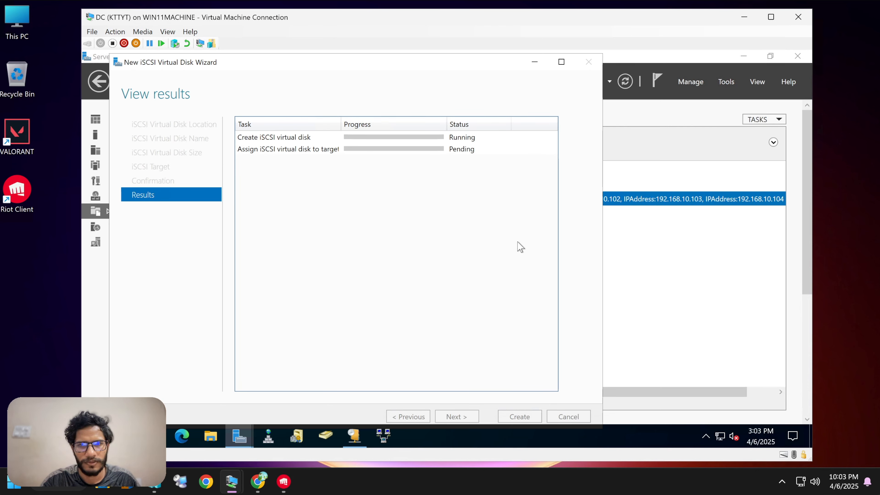
left_click(520, 417)
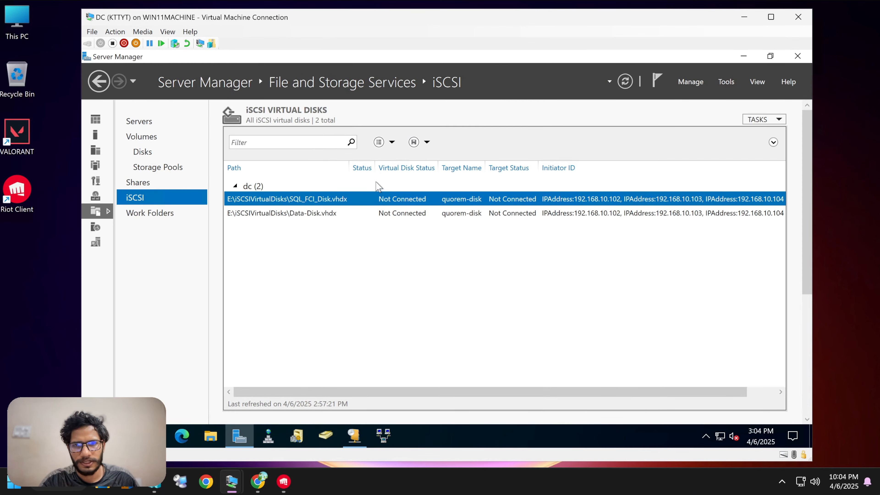
Step: Inspect the Data-Disk entry in the iSCSI virtual disks list and widen the Target Name column
left_click(324, 214)
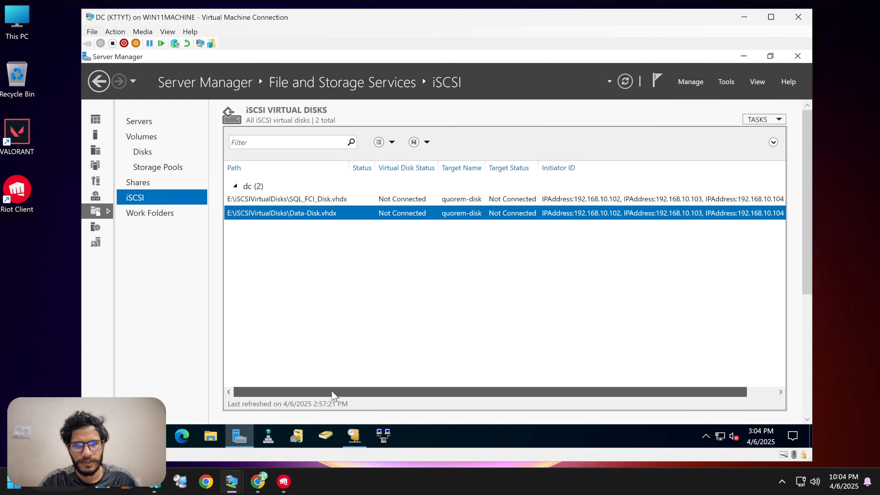
left_click_drag(334, 395, 342, 395)
left_click_drag(476, 169, 504, 169)
Step: Start another iSCSI virtual disk on volume E: of server dc and name it Log-Drive
left_click(764, 119)
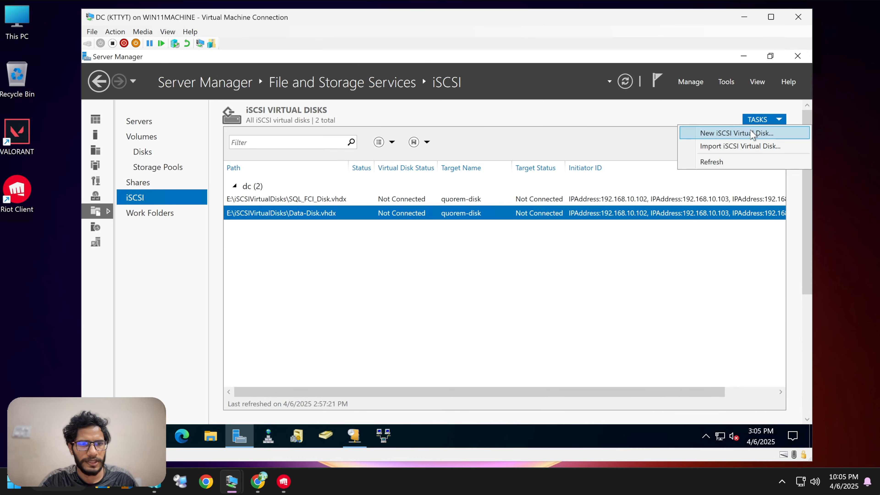
left_click(760, 133)
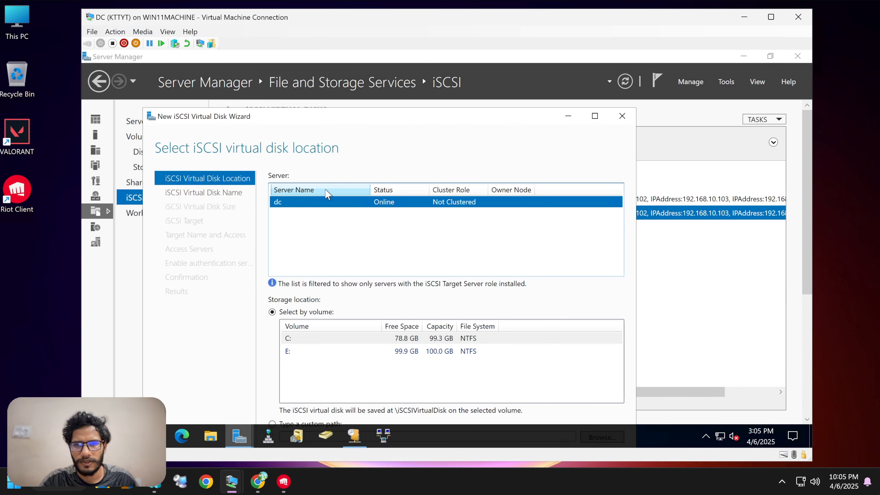
left_click(327, 351)
left_click_drag(405, 124, 398, 69)
left_click(486, 422)
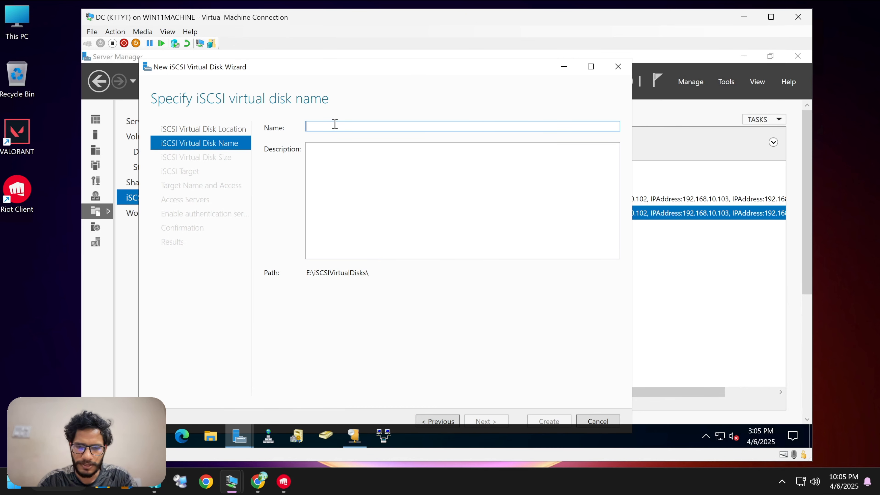
type("Temp")
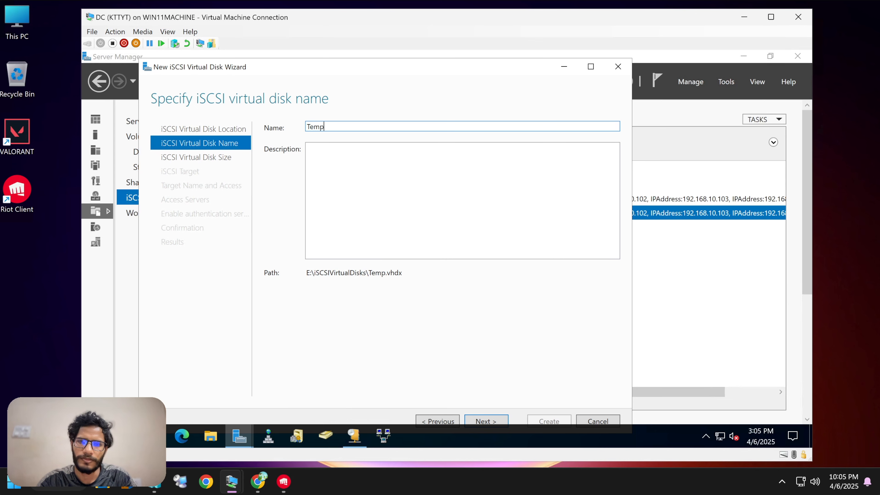
key("BackSpace")
key("BackSpace")
key("BackSpace")
key("BackSpace")
type("Log")
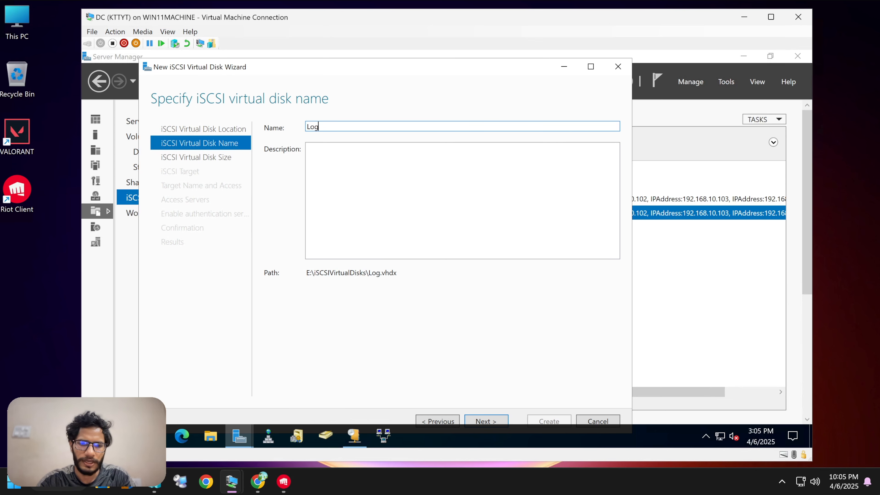
type(" Drive")
Step: Switch to Chrome to check the required SQL FCI disks in the iSCSI article, and return to the DC virtual machine
left_click(258, 482)
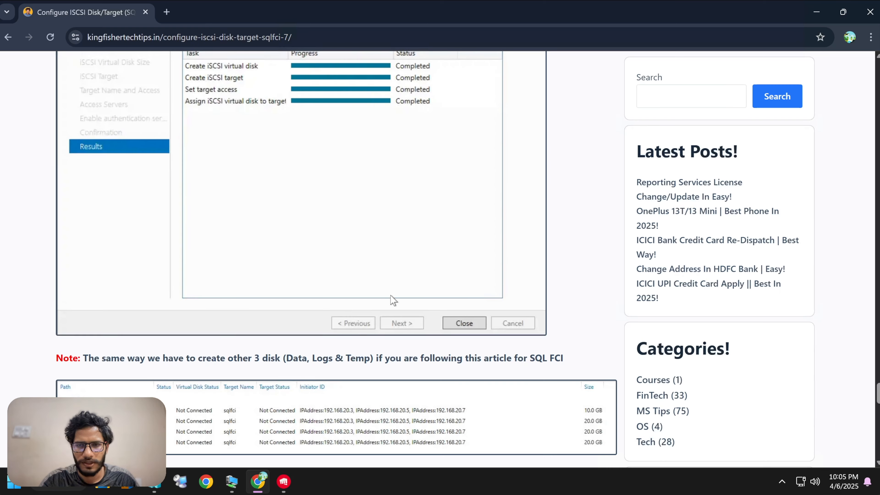
scroll(393, 300, "down", 2)
scroll(393, 300, "up", 4)
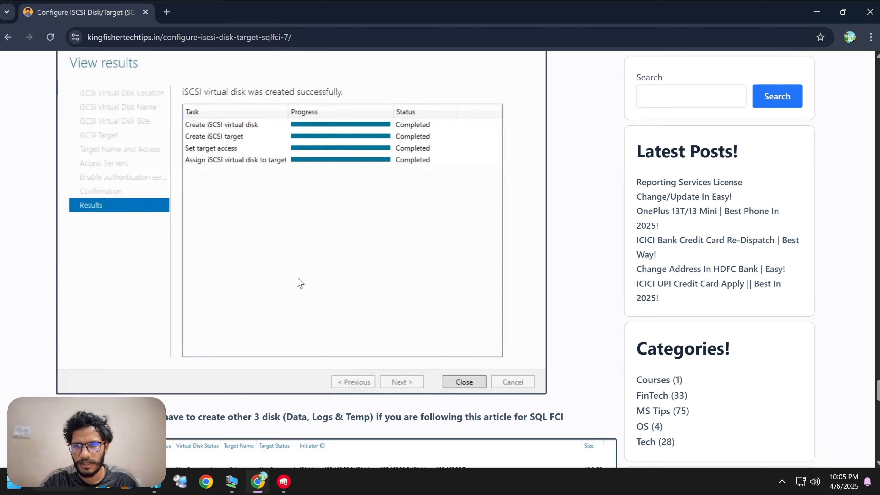
scroll(300, 282, "down", 4)
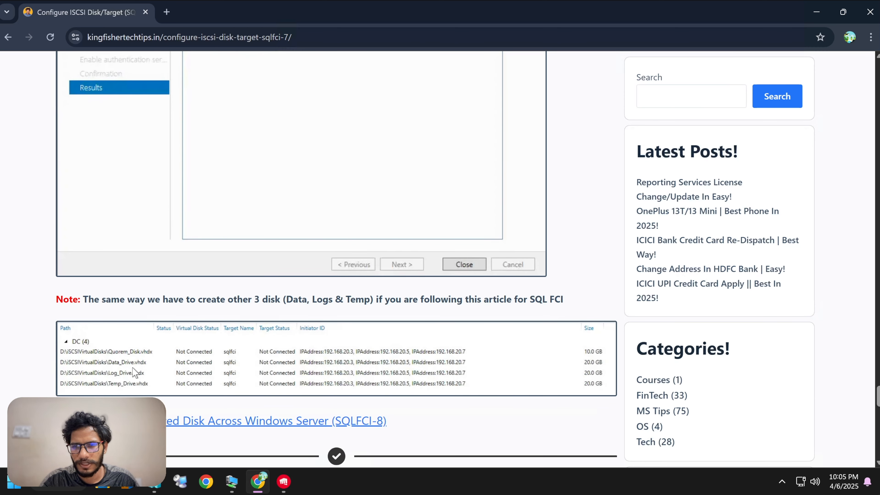
left_click(231, 482)
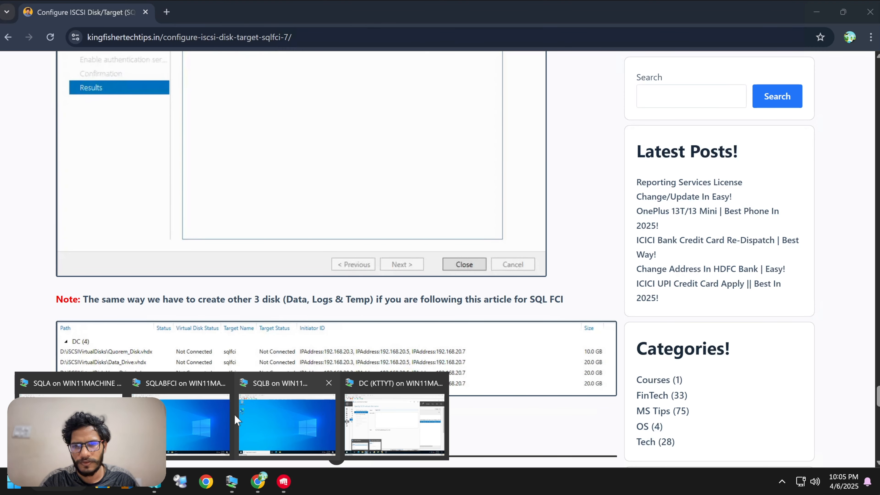
left_click(394, 424)
left_click(473, 225)
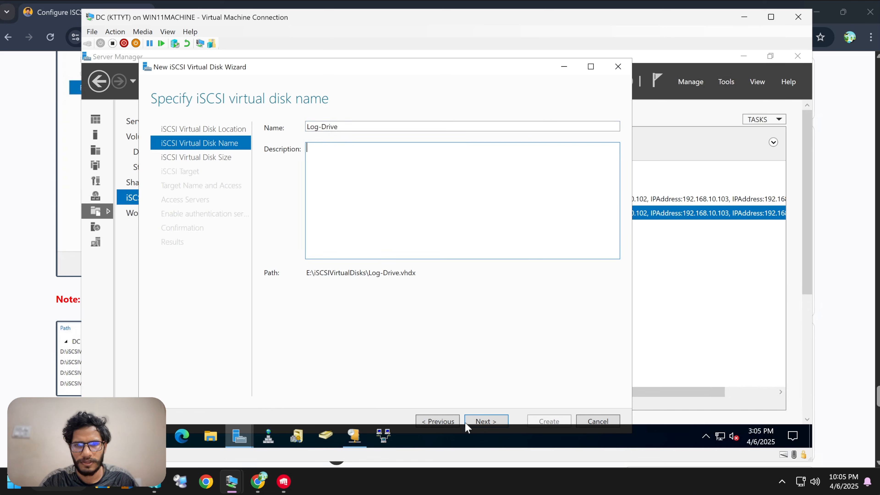
Step: Set Log-Drive to 20 GB, assign it to the existing quorem-disk target, create it, and close the wizard
key("Return")
type("20")
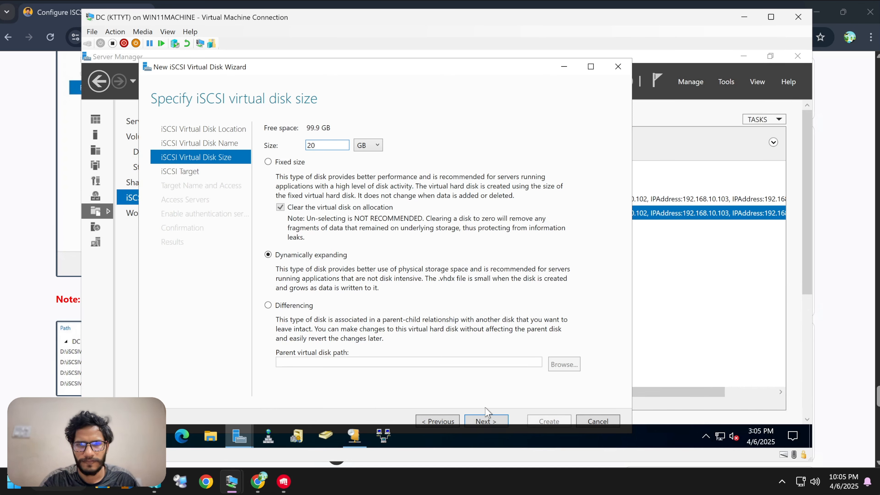
left_click(487, 420)
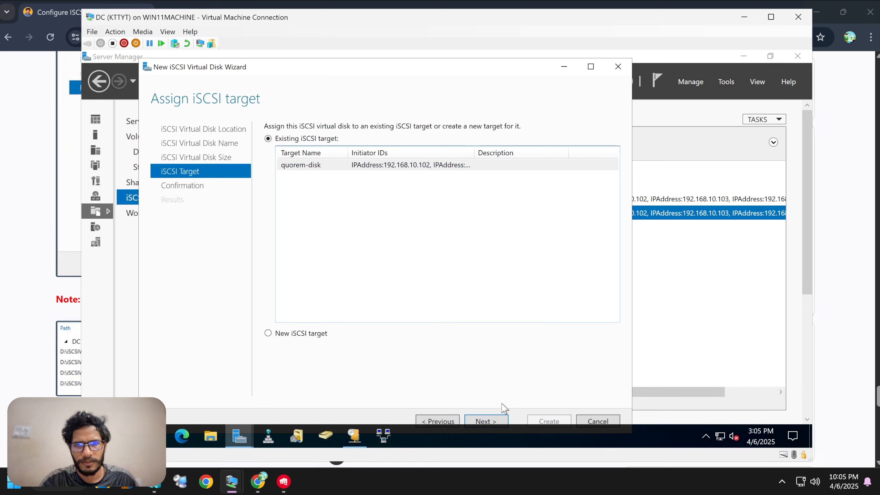
left_click(492, 419)
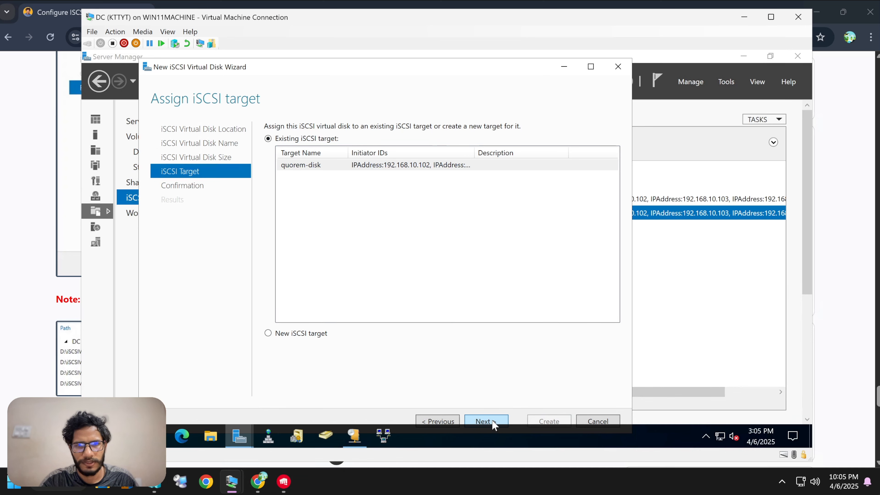
left_click(542, 421)
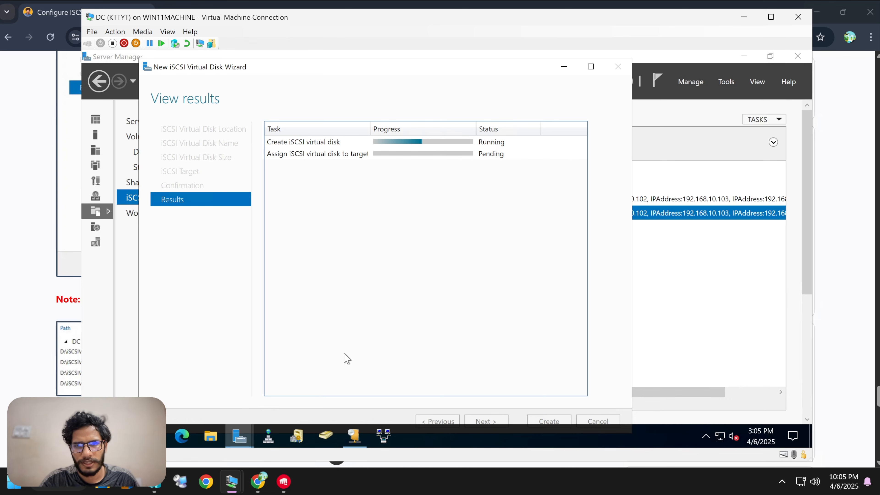
left_click(262, 482)
left_click(262, 482)
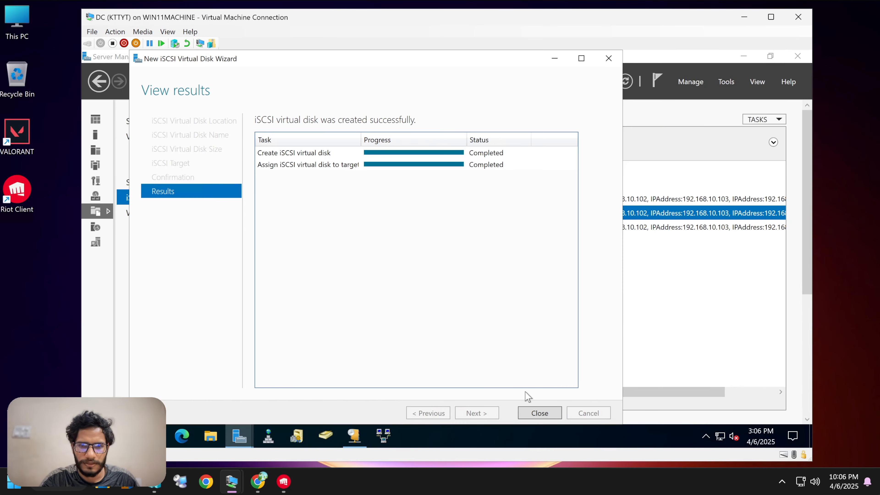
left_click(534, 413)
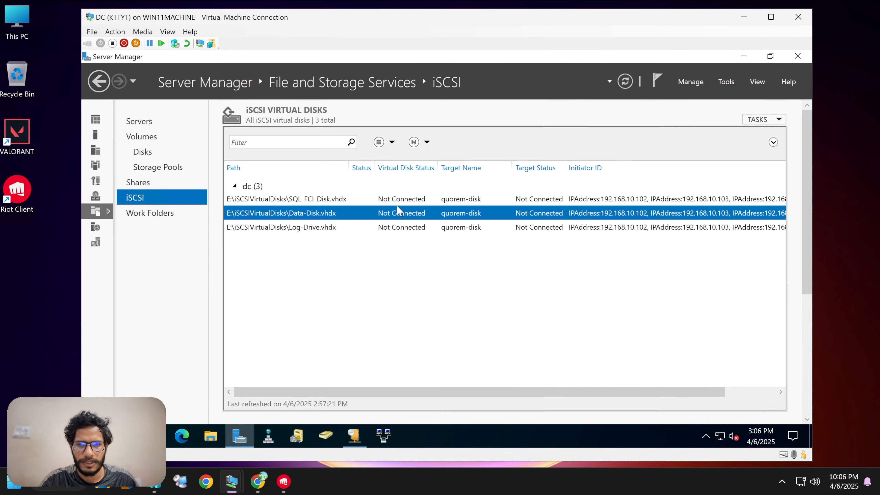
Step: Review the Log-Drive, Data-Disk and SQL_FCI_Disk entries in the iSCSI virtual disks list
left_click(323, 224)
left_click(327, 214)
left_click(330, 201)
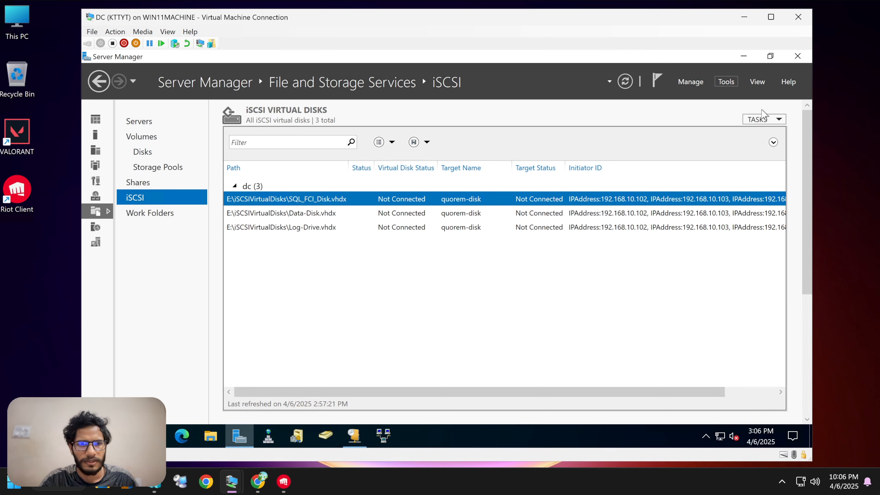
Step: Start another iSCSI virtual disk on volume E: of server dc and name it Temp-Drive
left_click(759, 119)
left_click(745, 132)
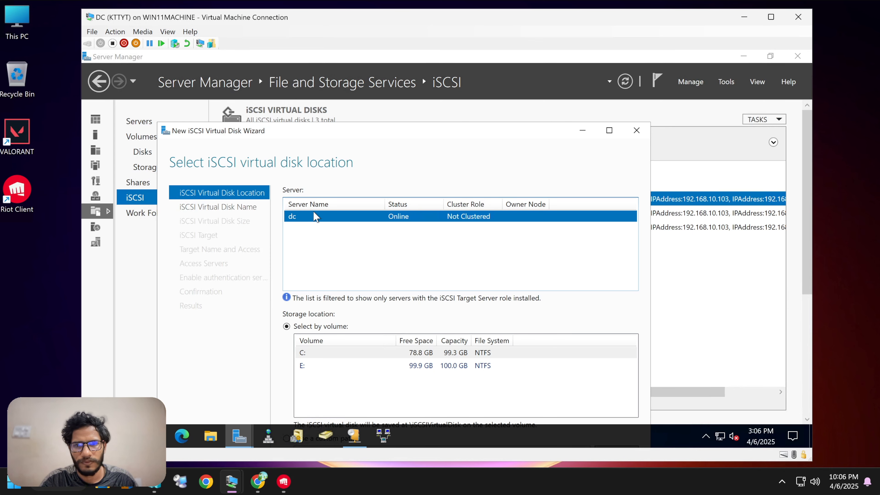
left_click_drag(356, 135, 364, 73)
left_click(350, 334)
left_click(482, 424)
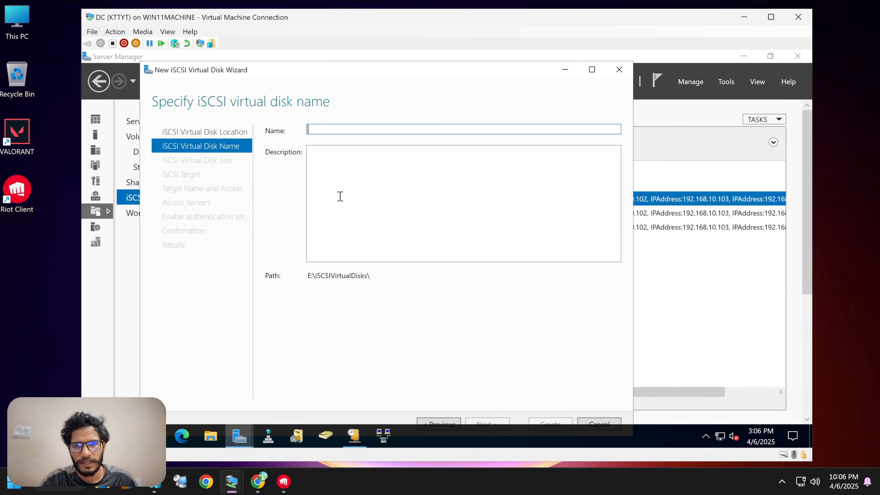
type("Temp-Drive")
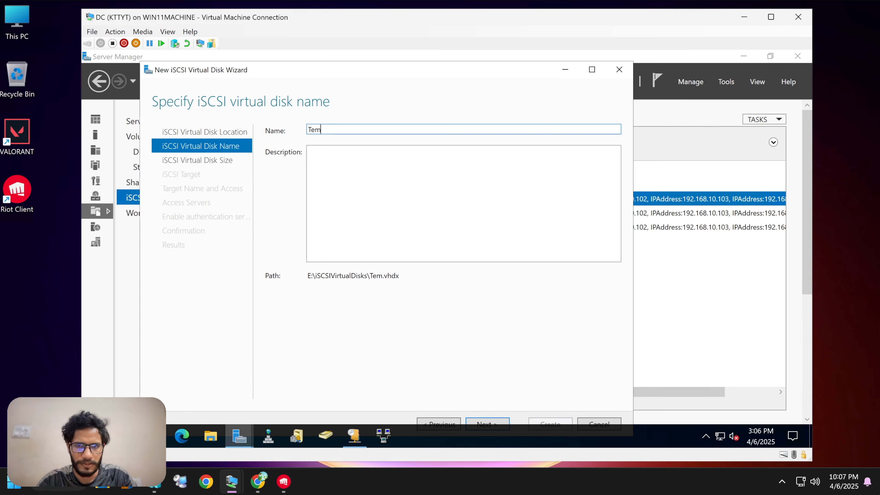
left_click_drag(415, 70, 440, 58)
left_click(520, 413)
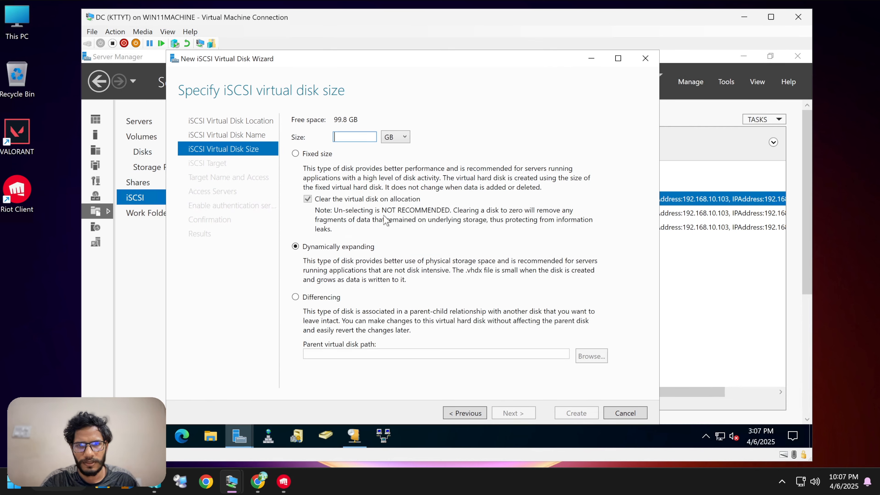
Step: Set Temp-Drive to 20 GB, assign it to the existing quorem-disk target, and create it
type("20")
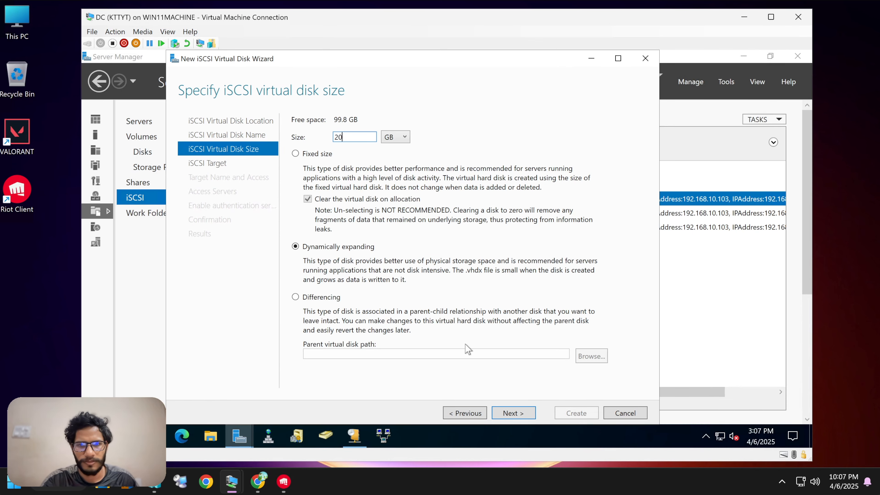
left_click(505, 414)
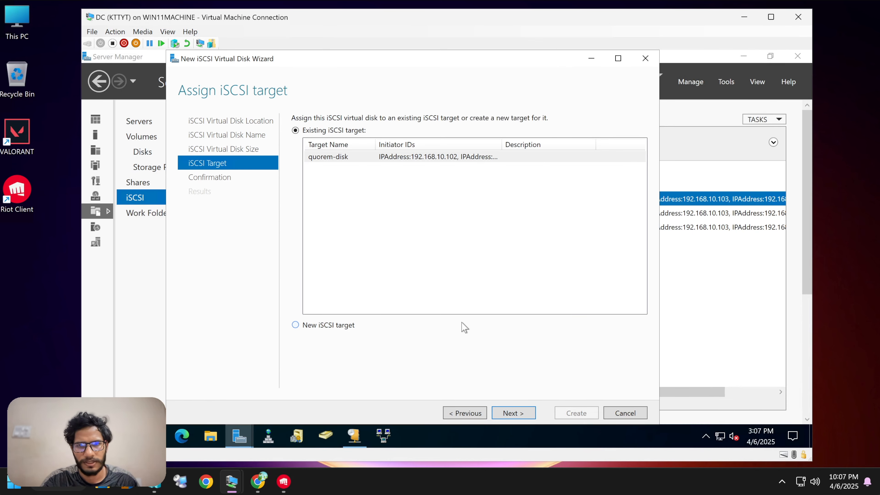
left_click(367, 160)
left_click(517, 414)
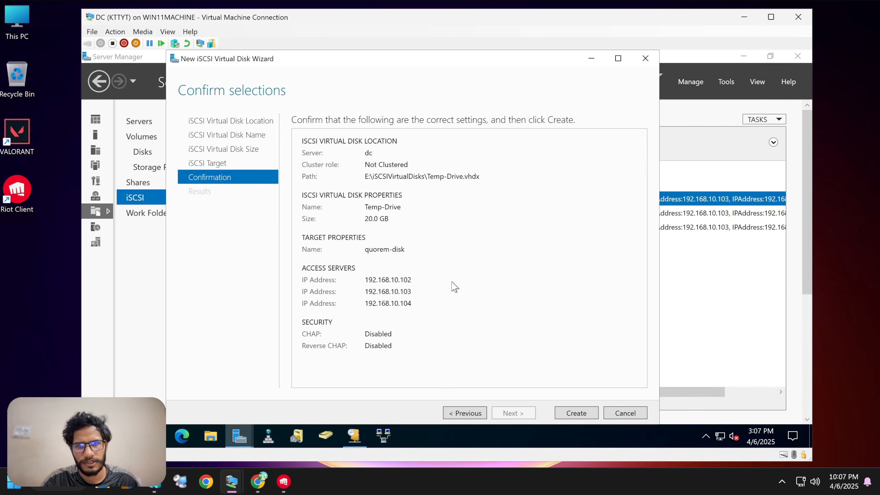
left_click(563, 416)
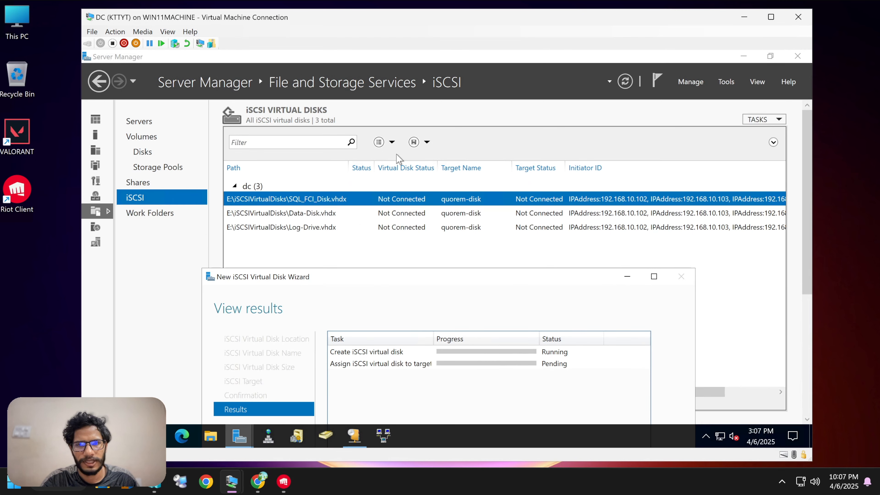
left_click_drag(378, 279, 384, 114)
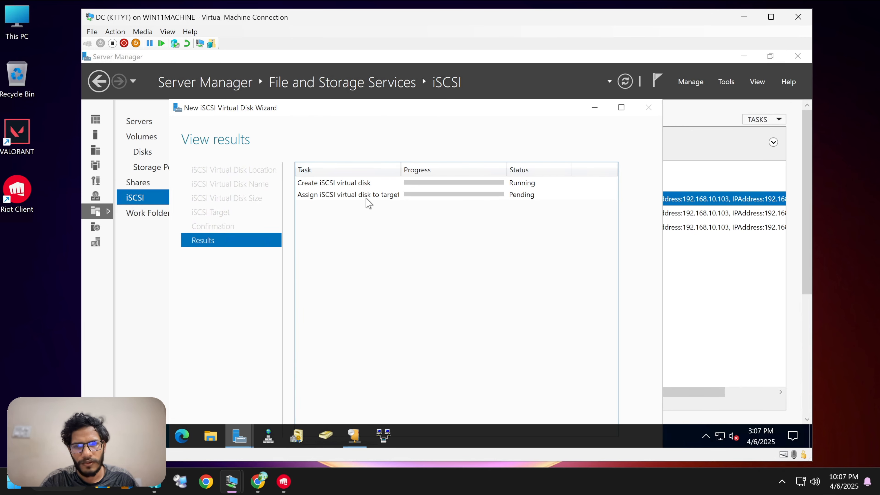
left_click_drag(362, 110, 328, 132)
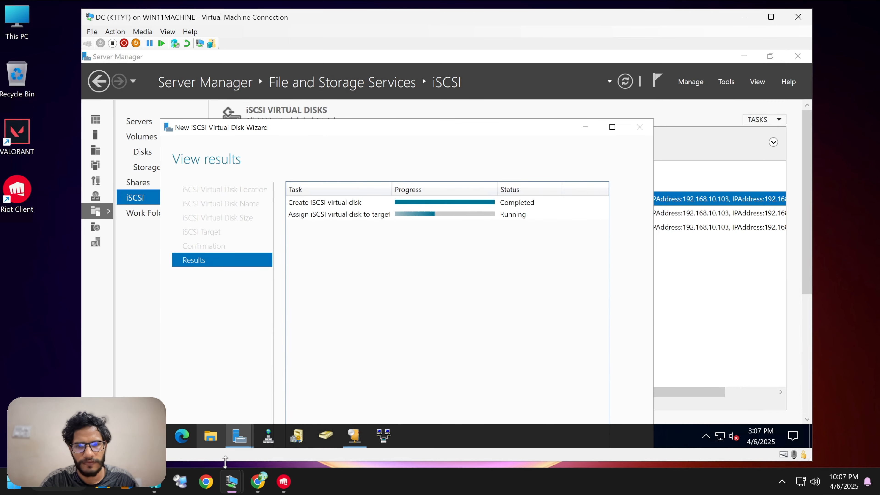
Step: Switch to Hyper-V Manager and review the SQLA, SQLABFCI, SQLB and DC virtual machines in the list
left_click(180, 481)
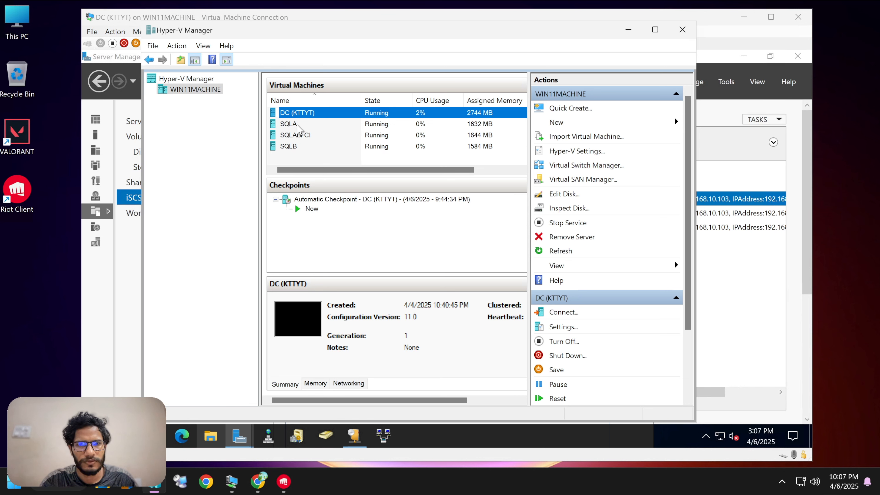
left_click(300, 125)
left_click(300, 136)
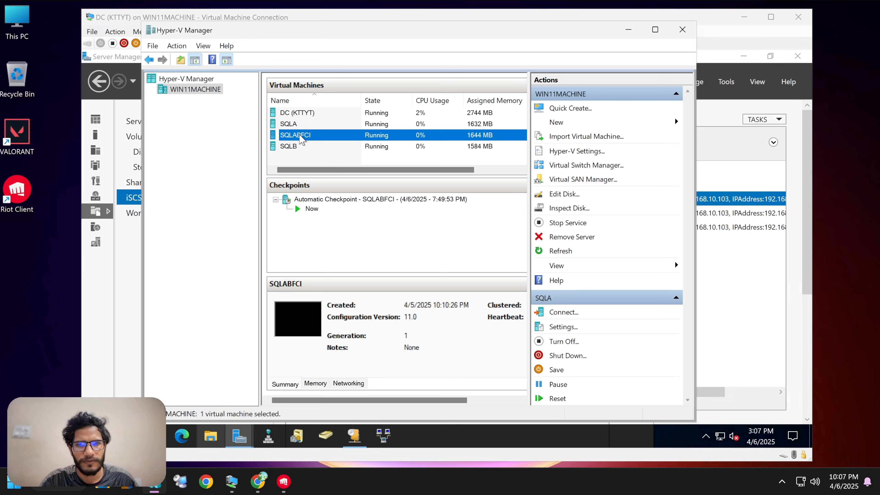
left_click(300, 146)
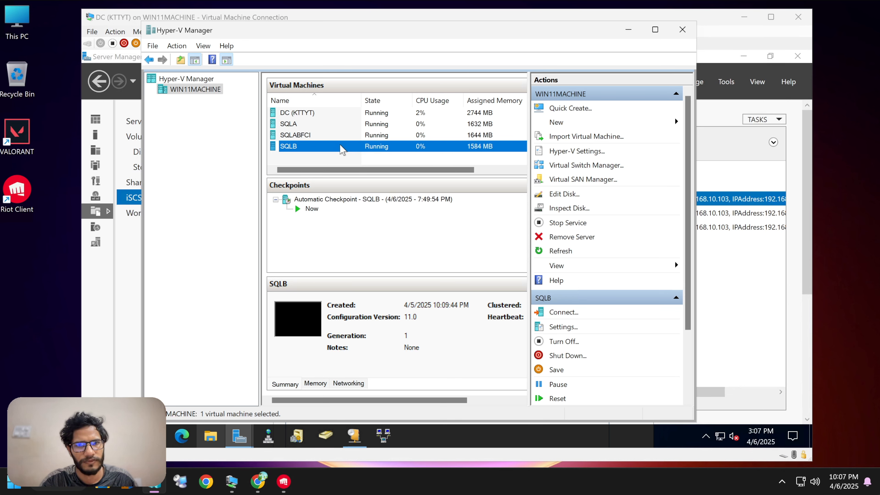
left_click(307, 136)
left_click(300, 125)
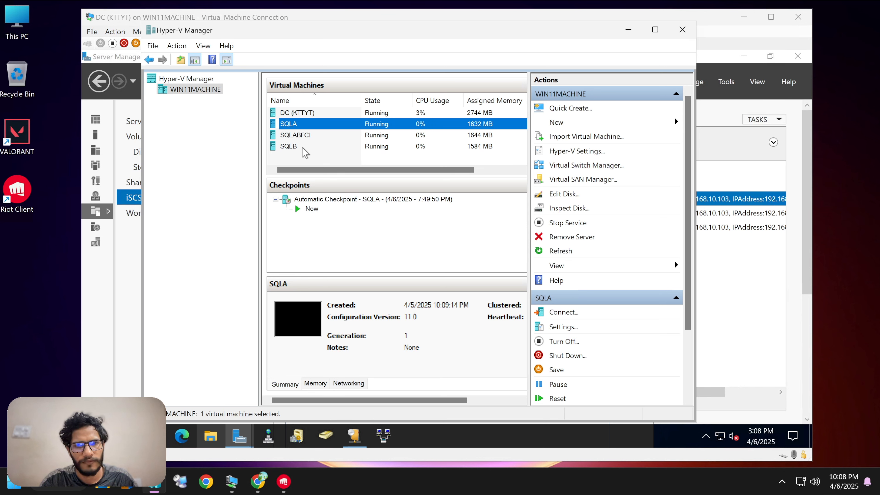
left_click(301, 137)
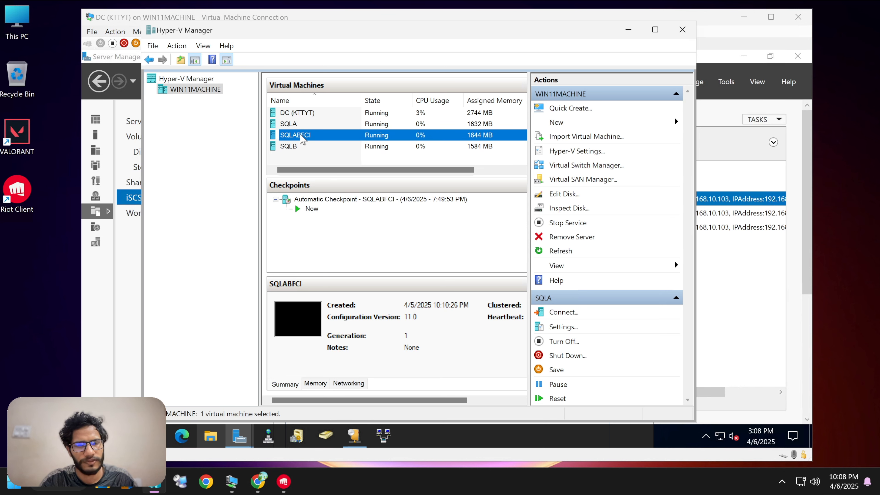
left_click(294, 151)
left_click(292, 135)
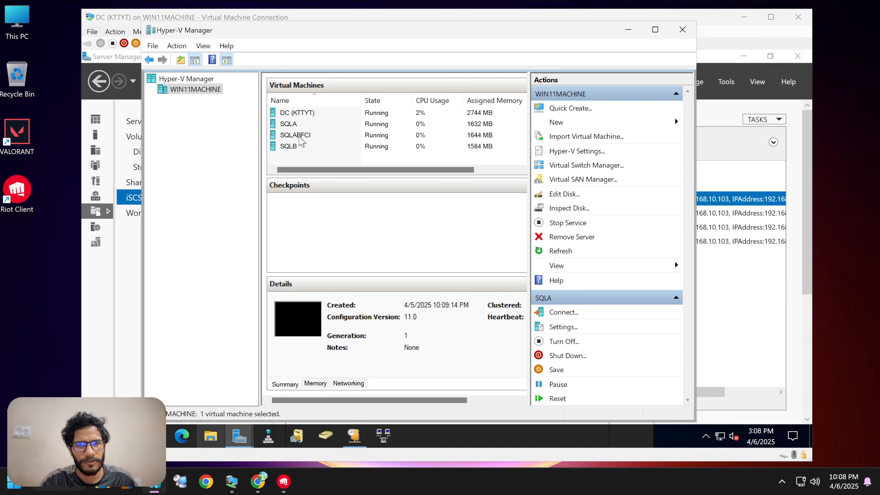
left_click(296, 113)
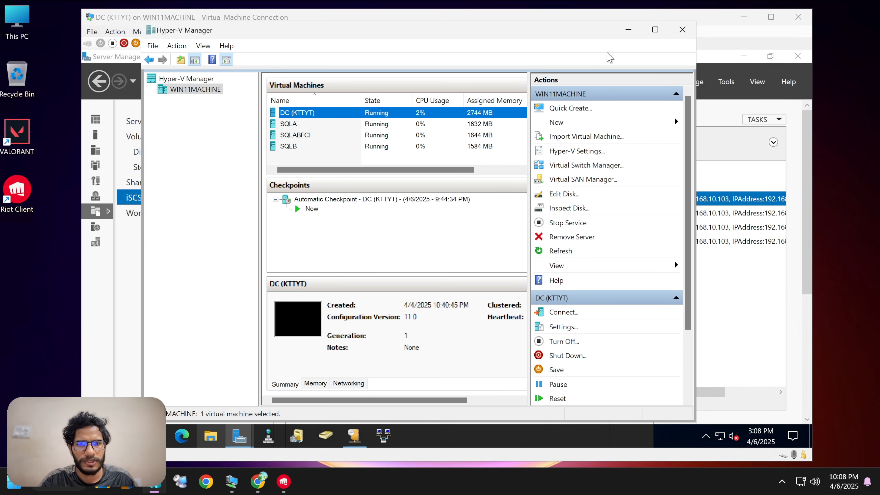
Step: Return to the DC virtual machine and close the finished iSCSI virtual disk wizard
left_click(628, 30)
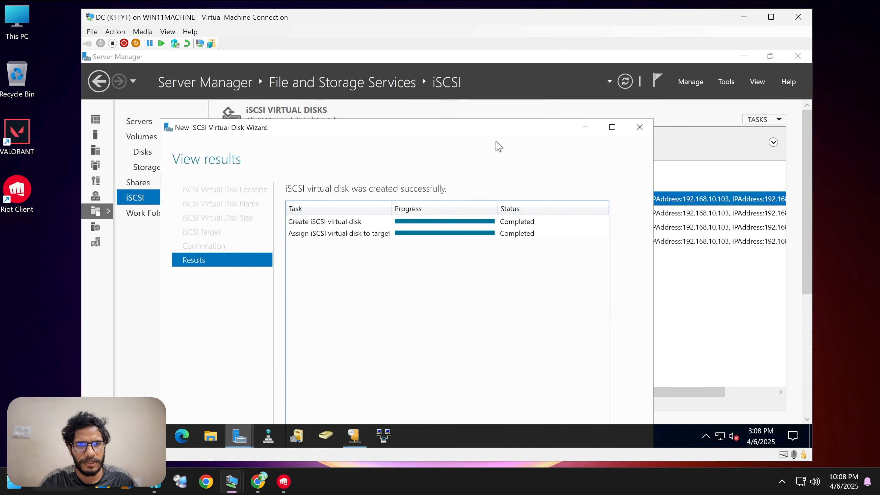
left_click_drag(476, 130, 413, 62)
left_click(551, 414)
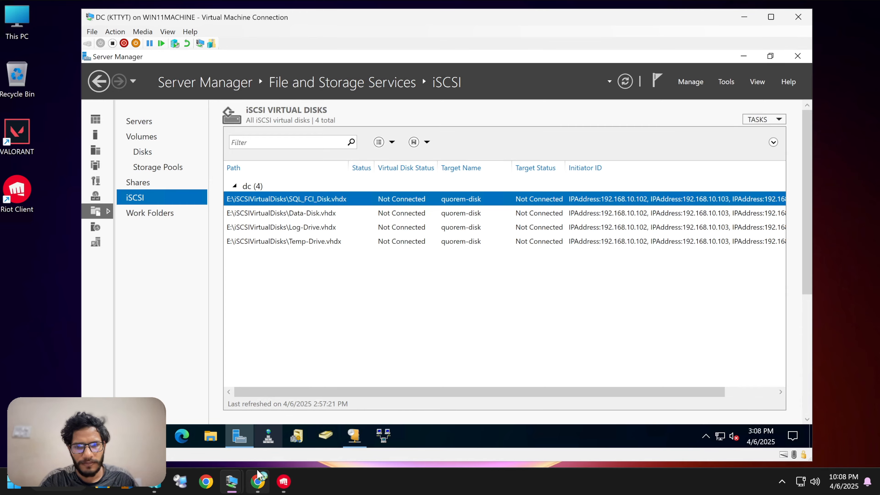
Step: Switch to Chrome to check the article's example list of SQL FCI disks and its next part, and return to the DC virtual machine
left_click(258, 482)
scroll(403, 210, "down", 5)
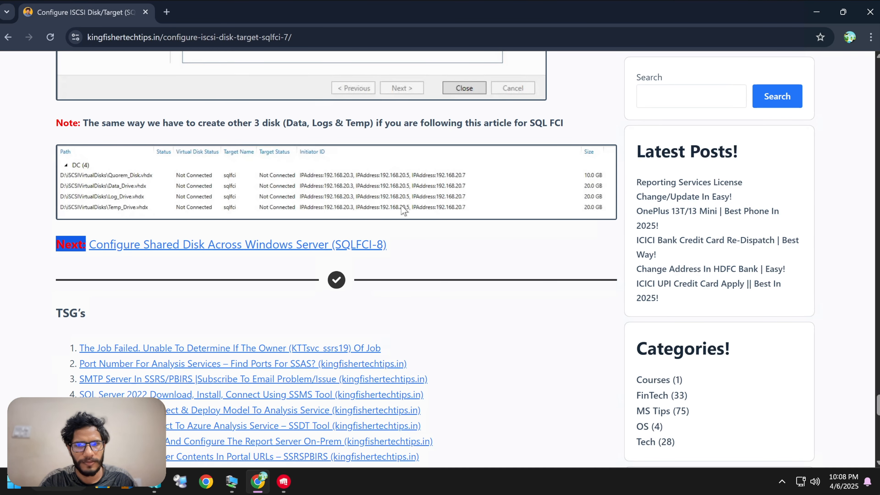
scroll(402, 208, "up", 6)
scroll(400, 207, "down", 7)
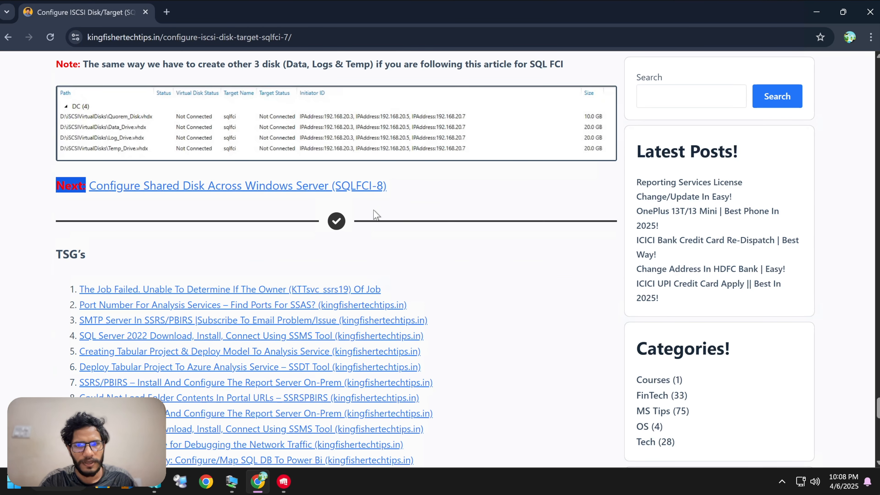
left_click(816, 12)
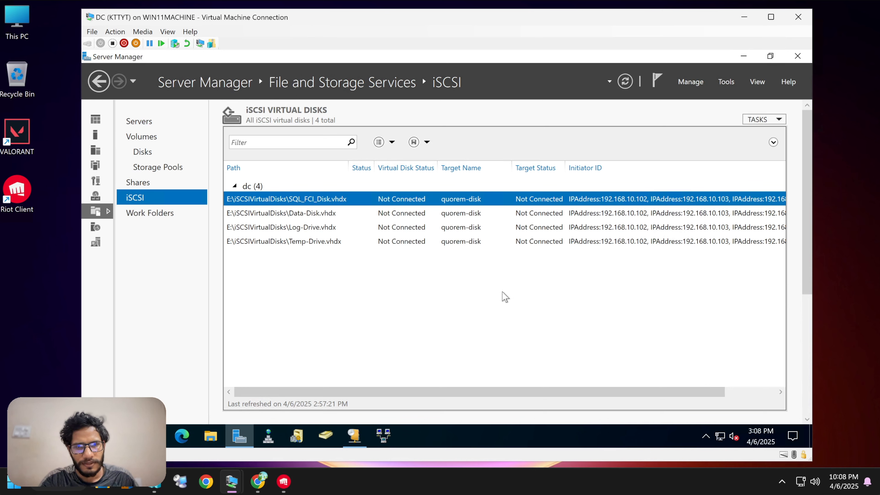